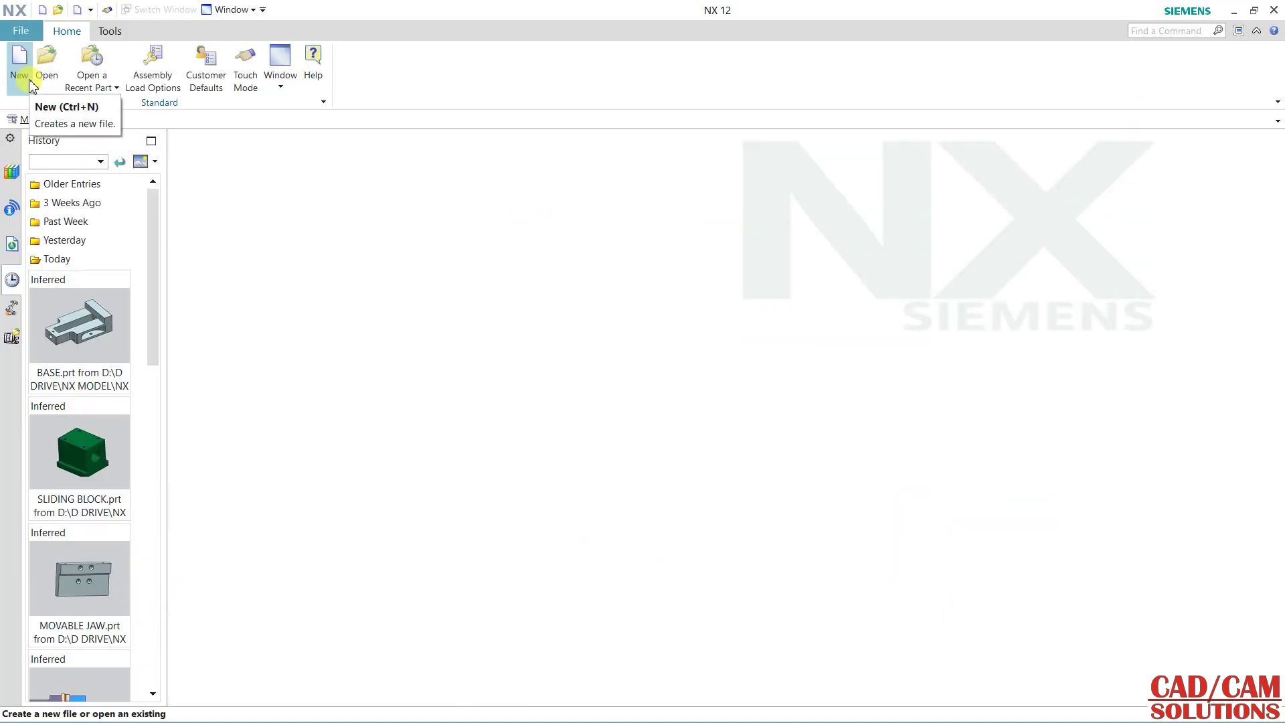
# - Create a new assembly file and load BASE1, GUIDE SCREW 1, MOVING JAW1, SERRATED PLATE1 and SLIDINIG BLOCK1 as components to place
pyautogui.click(22, 62)
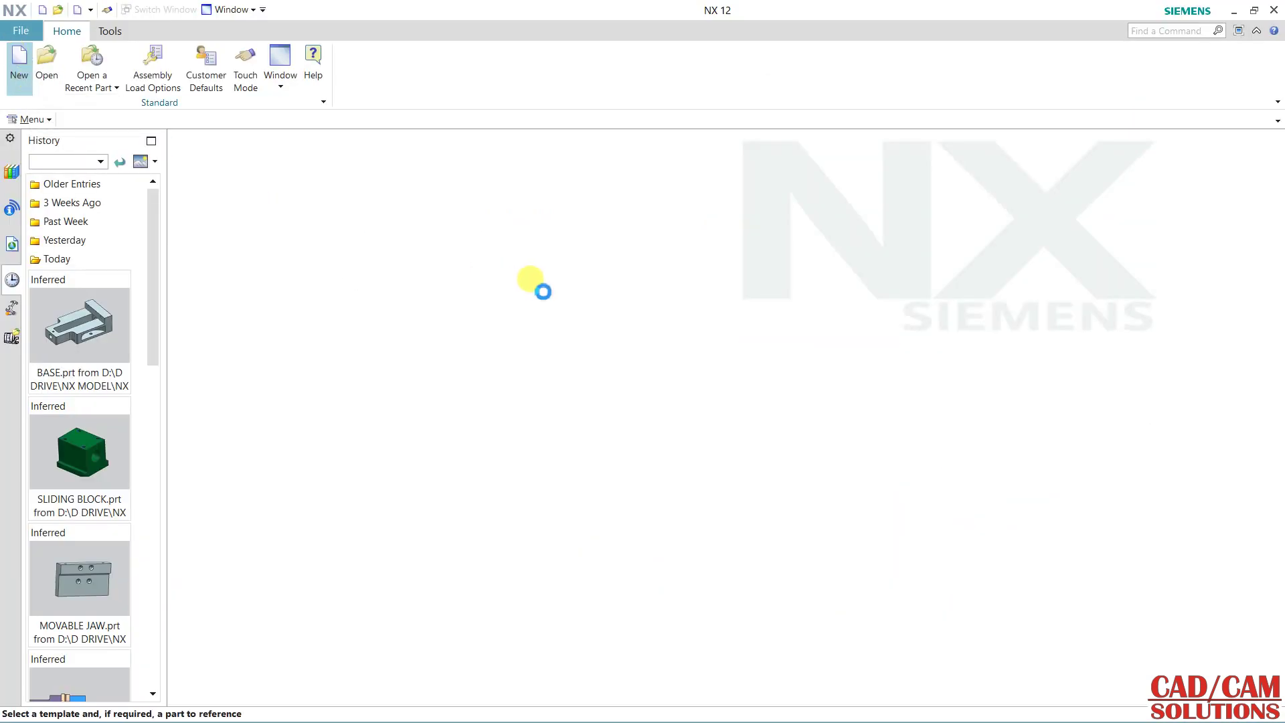
pyautogui.doubleClick(172, 204)
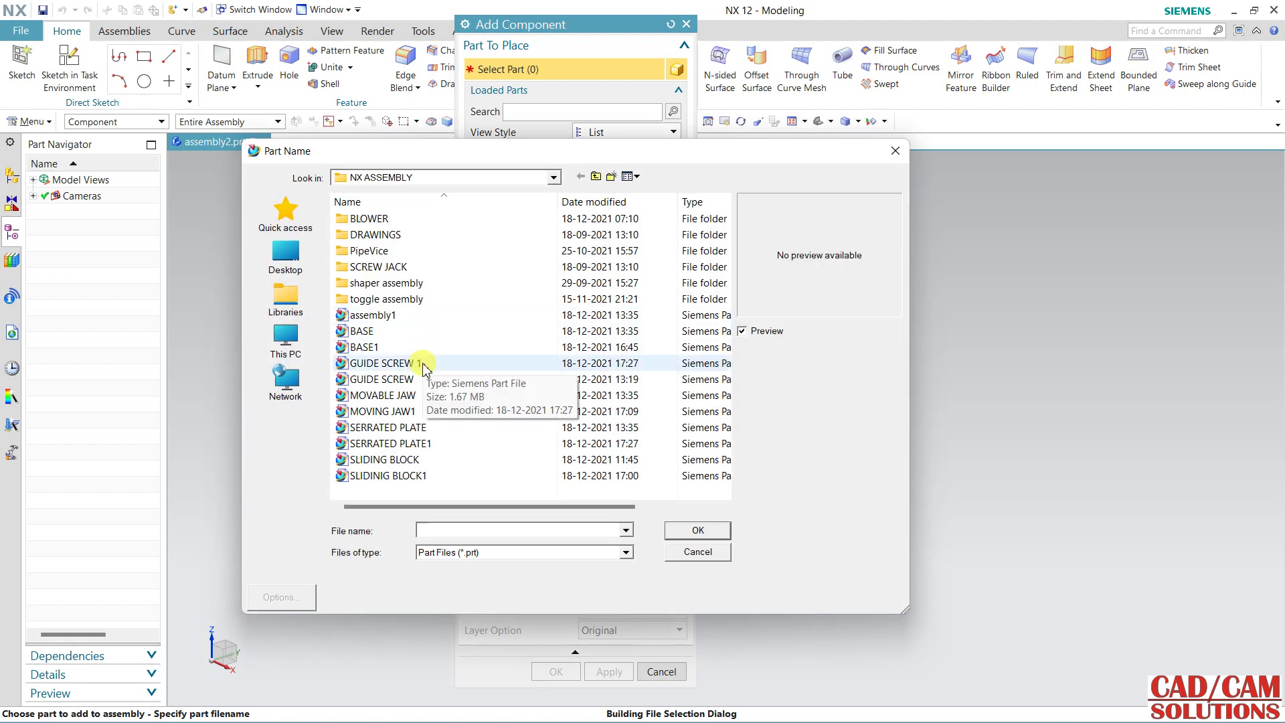
pyautogui.click(395, 348)
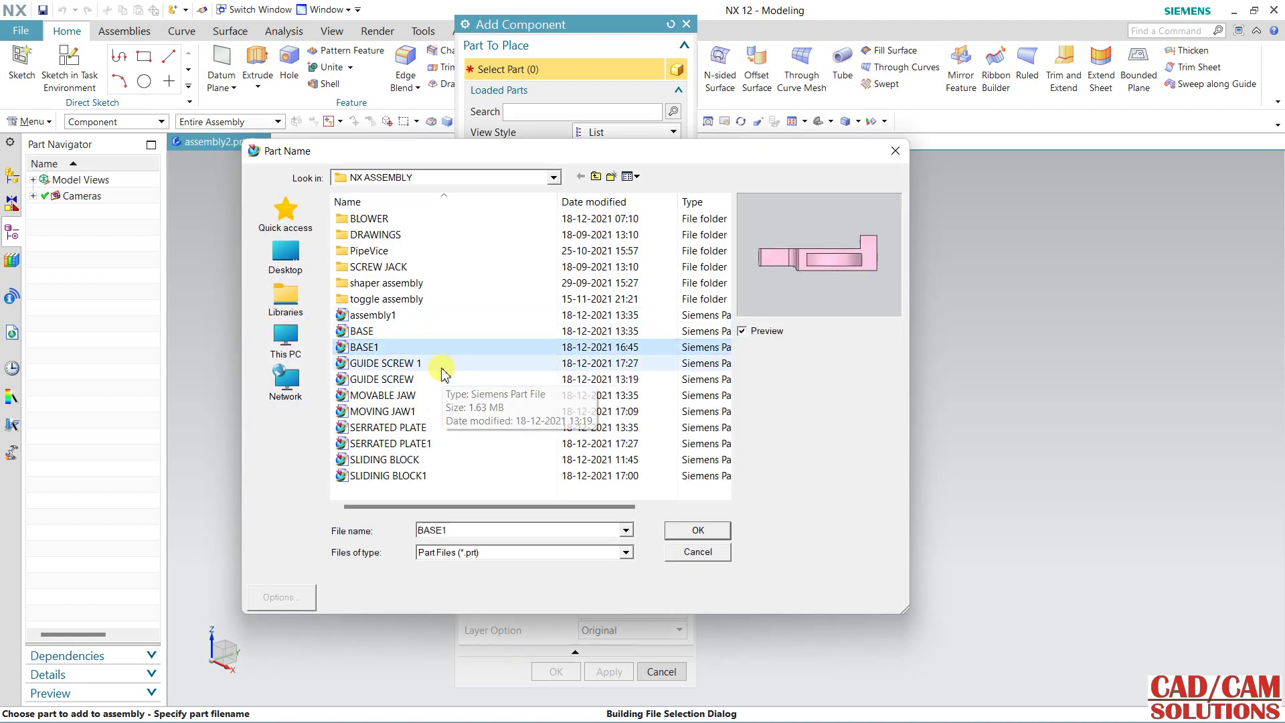
pyautogui.keyDown('ctrl'); pyautogui.click(440, 365); pyautogui.keyUp('ctrl')
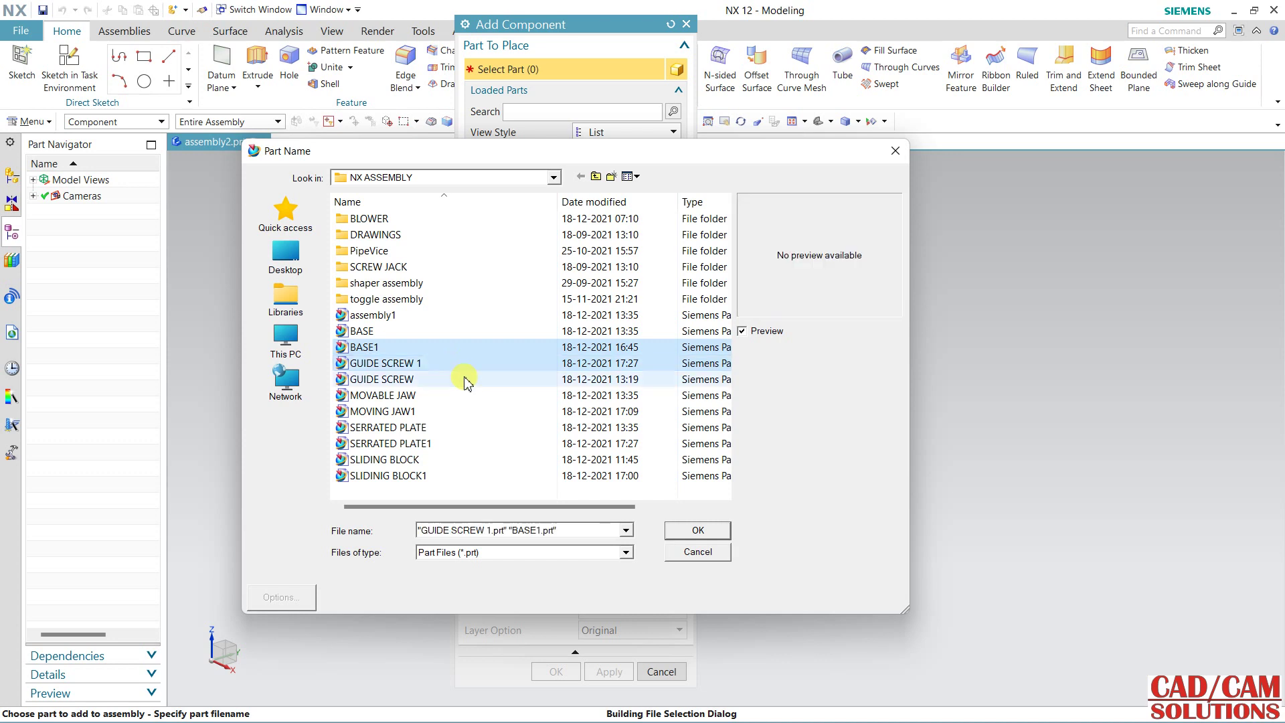
pyautogui.keyDown('ctrl'); pyautogui.click(435, 413); pyautogui.keyUp('ctrl')
pyautogui.keyDown('ctrl'); pyautogui.click(435, 443); pyautogui.keyUp('ctrl')
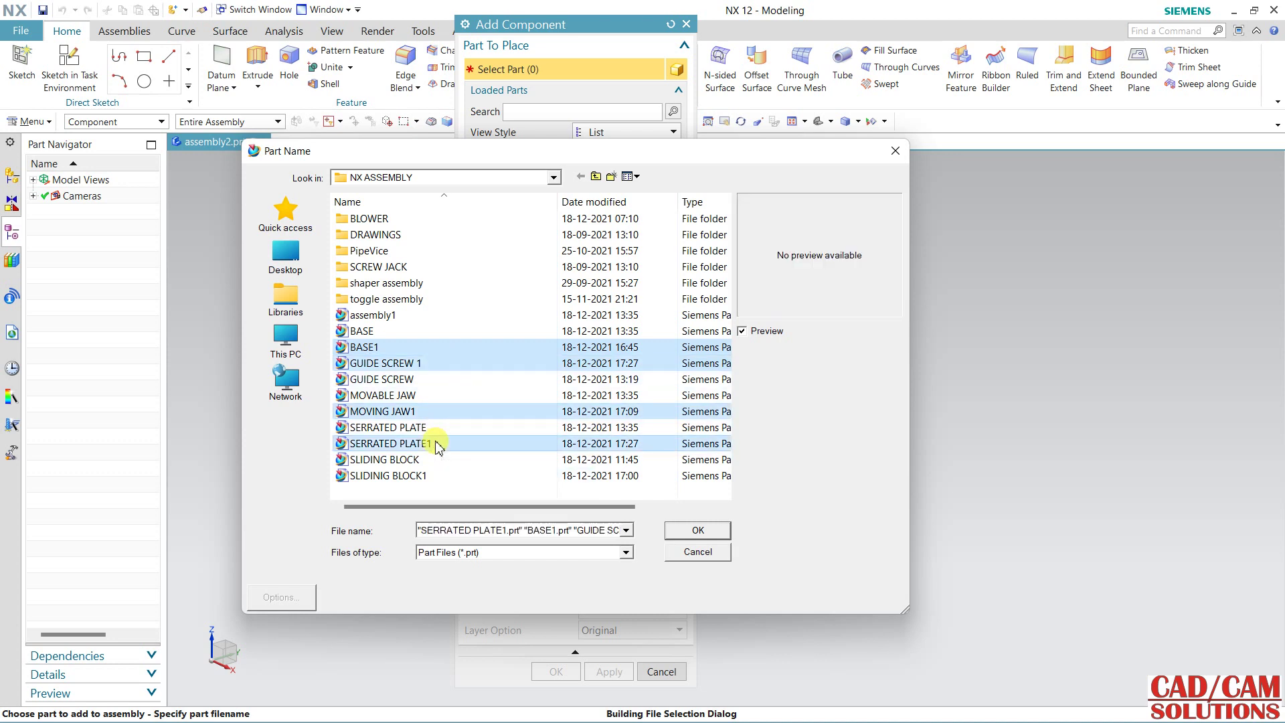
pyautogui.keyDown('ctrl'); pyautogui.click(431, 476); pyautogui.keyUp('ctrl')
pyautogui.click(677, 535)
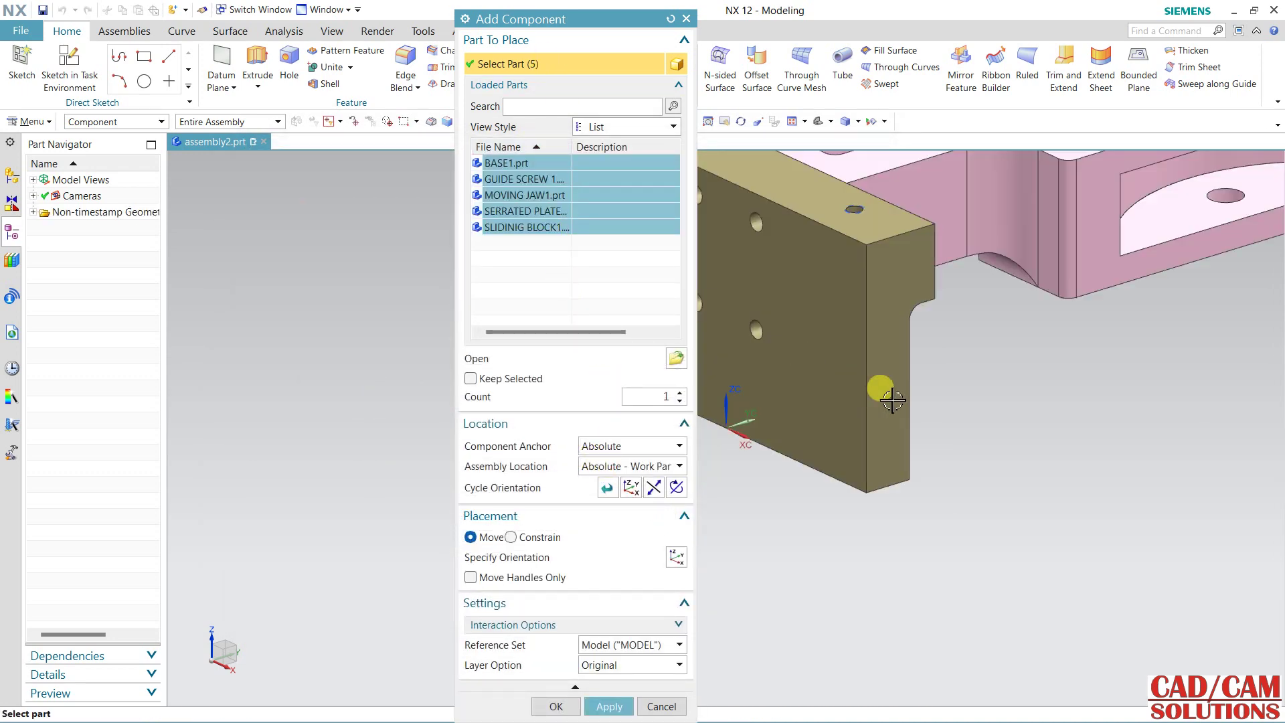
# - Place the five loaded parts in the assembly with the absolute anchor and display the assembly's component tree
pyautogui.scroll(-6, 861, 382)
pyautogui.moveTo(1011, 478); pyautogui.dragTo(877, 492, button='middle')
pyautogui.moveTo(549, 32); pyautogui.dragTo(265, 20)
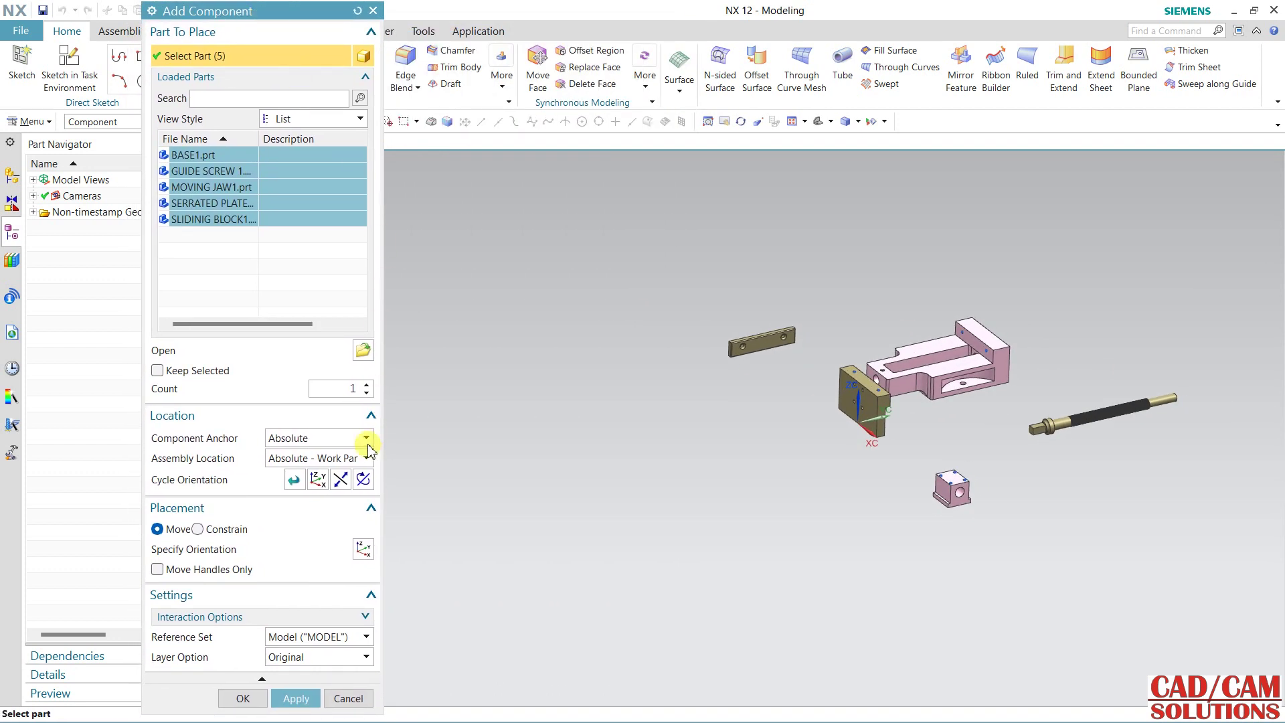
pyautogui.click(247, 698)
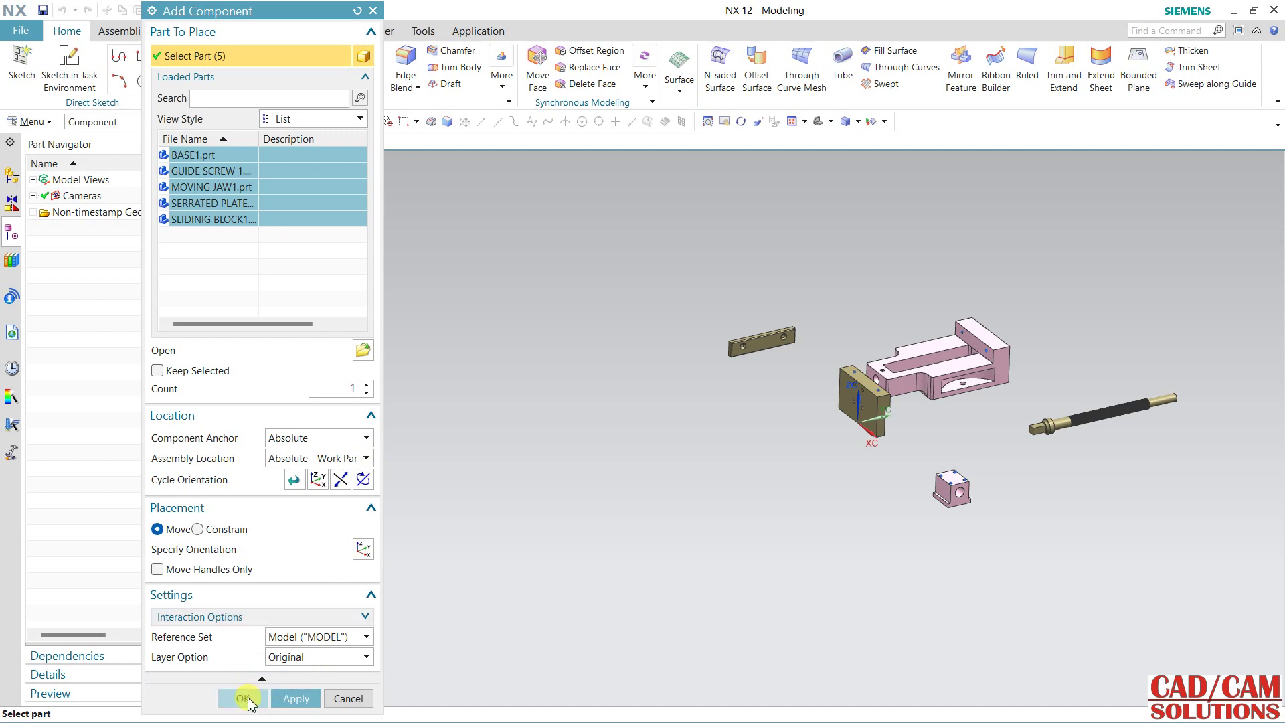
pyautogui.hotkey('ctrl', 'f')
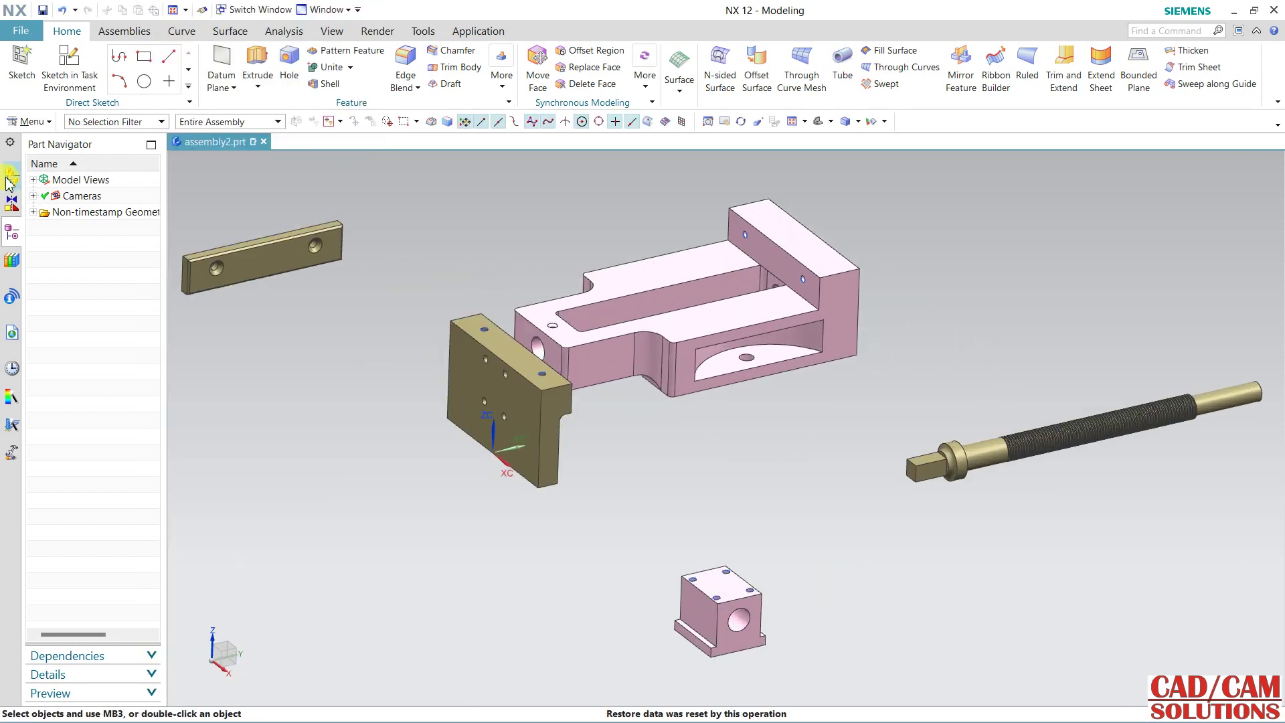
pyautogui.click(10, 179)
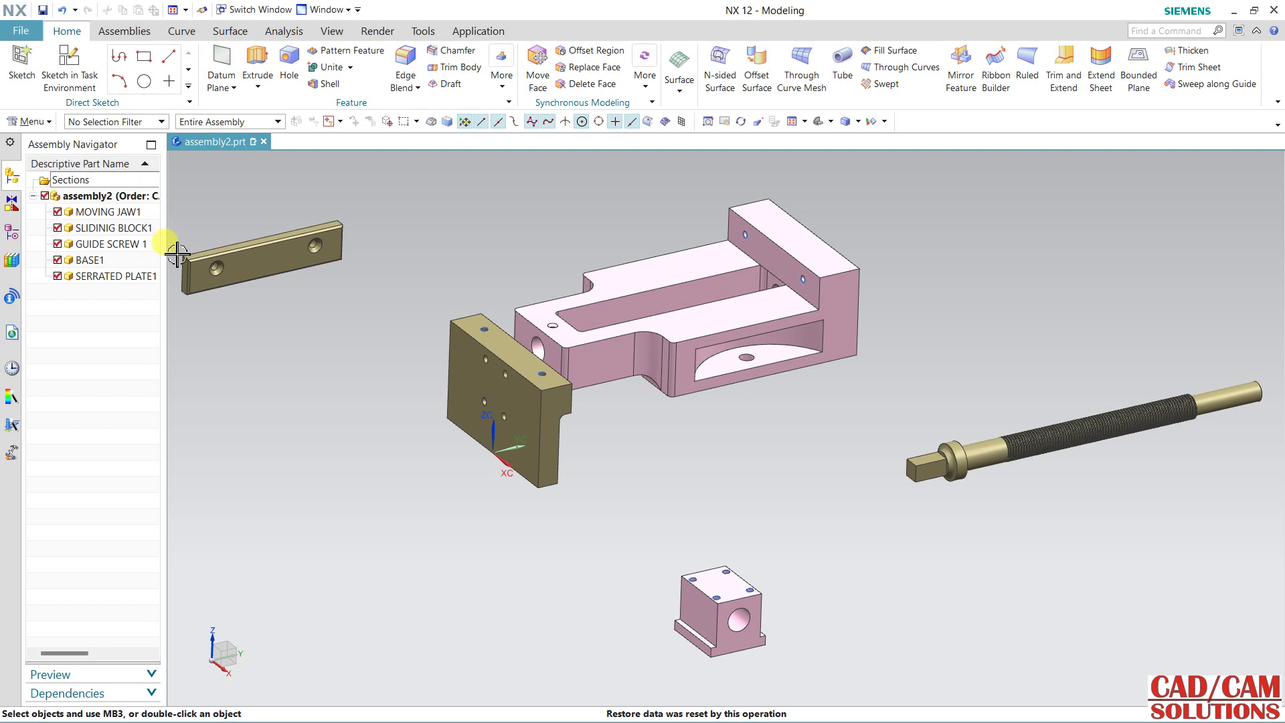
pyautogui.moveTo(163, 250); pyautogui.dragTo(191, 250)
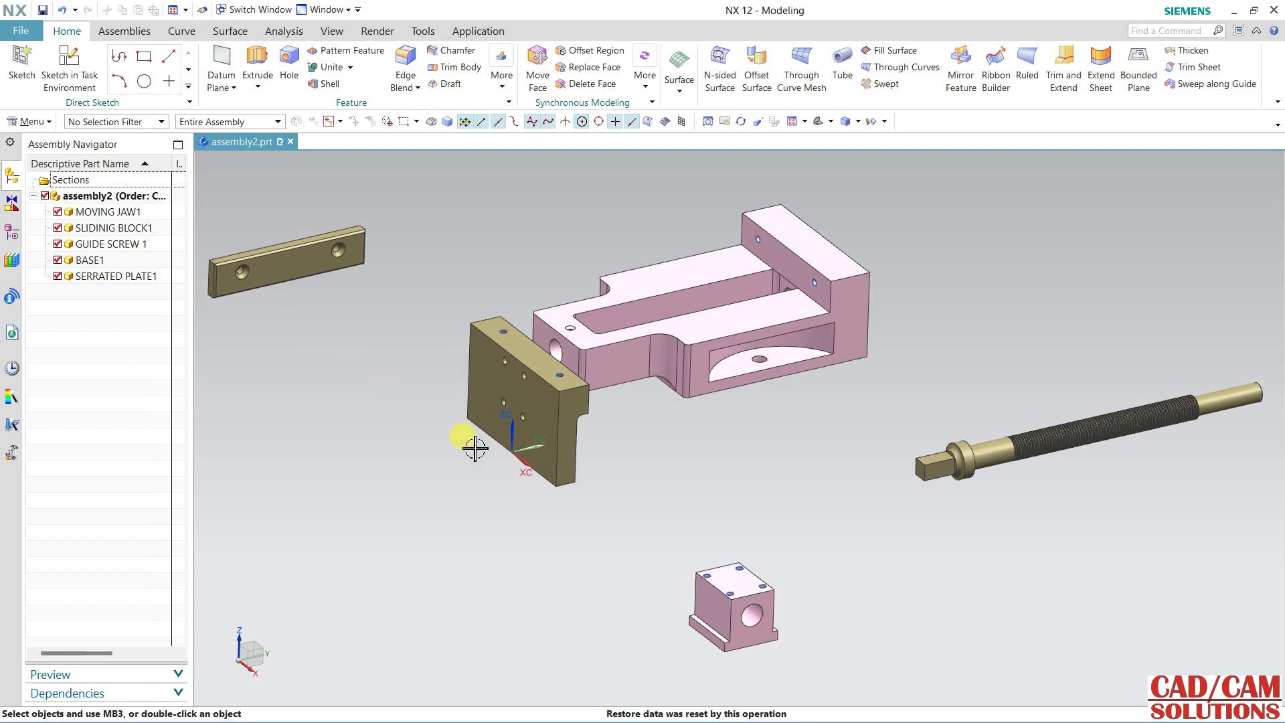
pyautogui.click(124, 30)
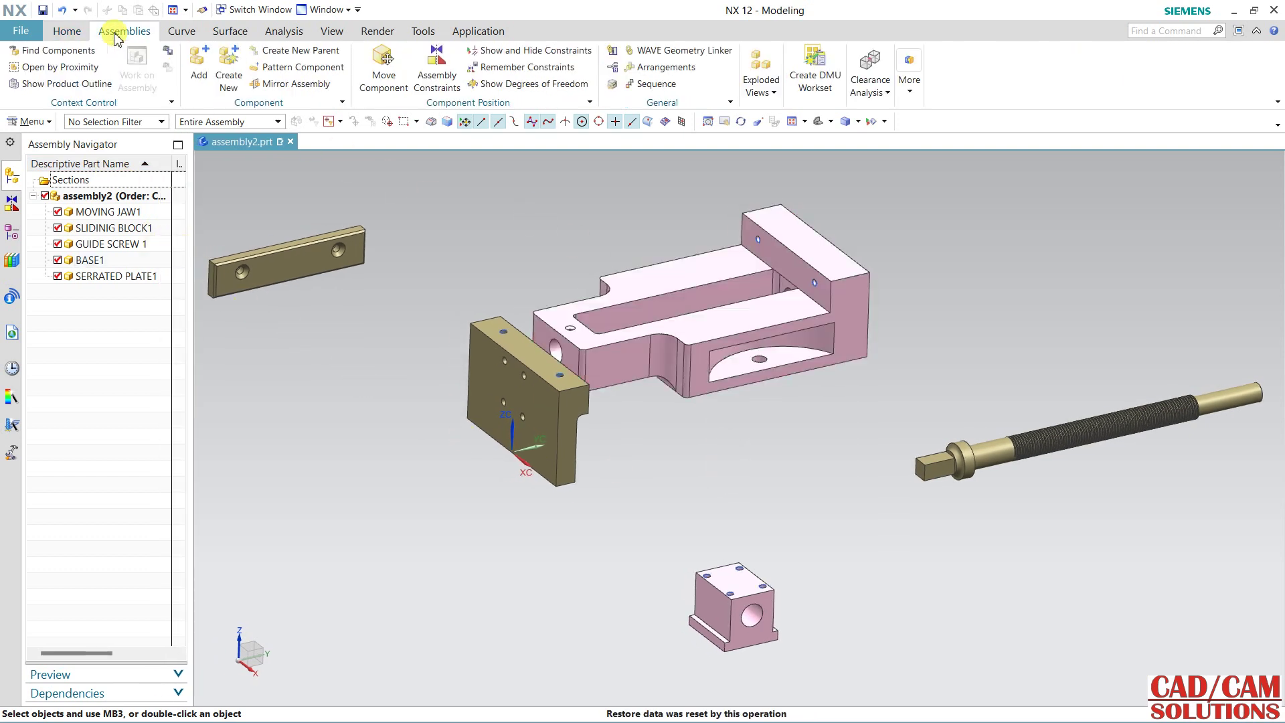
pyautogui.click(436, 67)
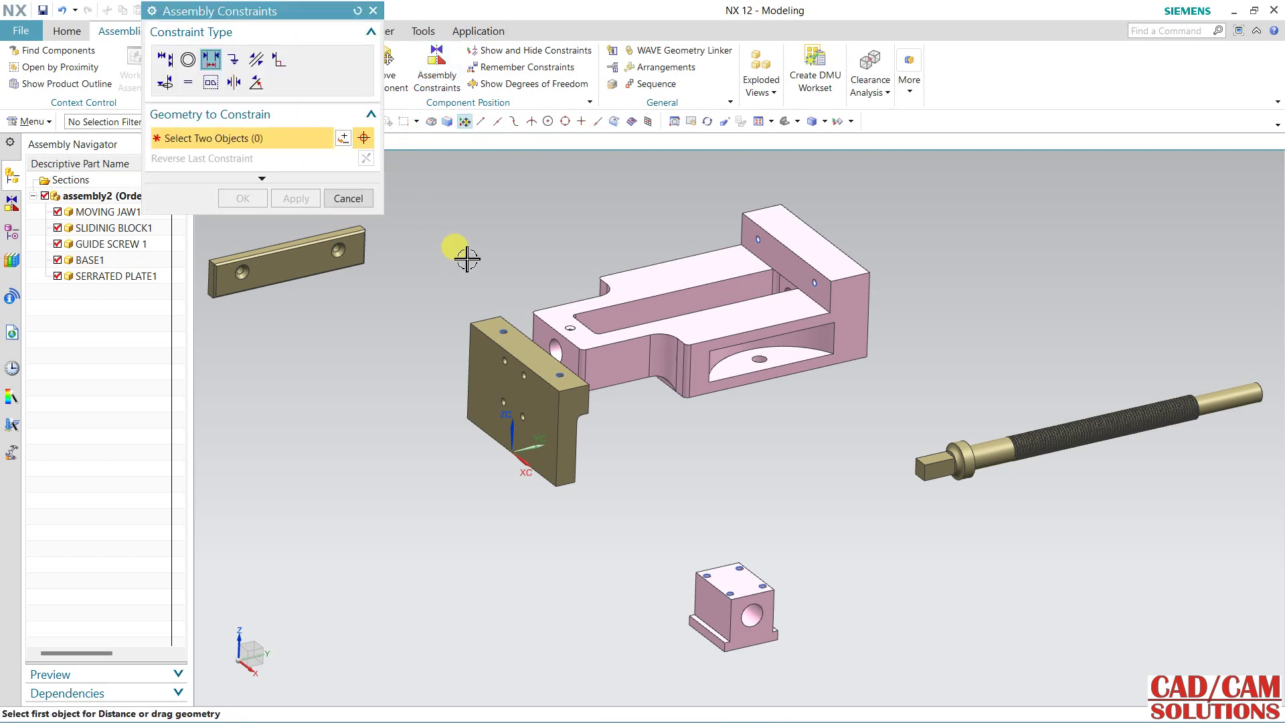
pyautogui.click(233, 60)
pyautogui.click(673, 286)
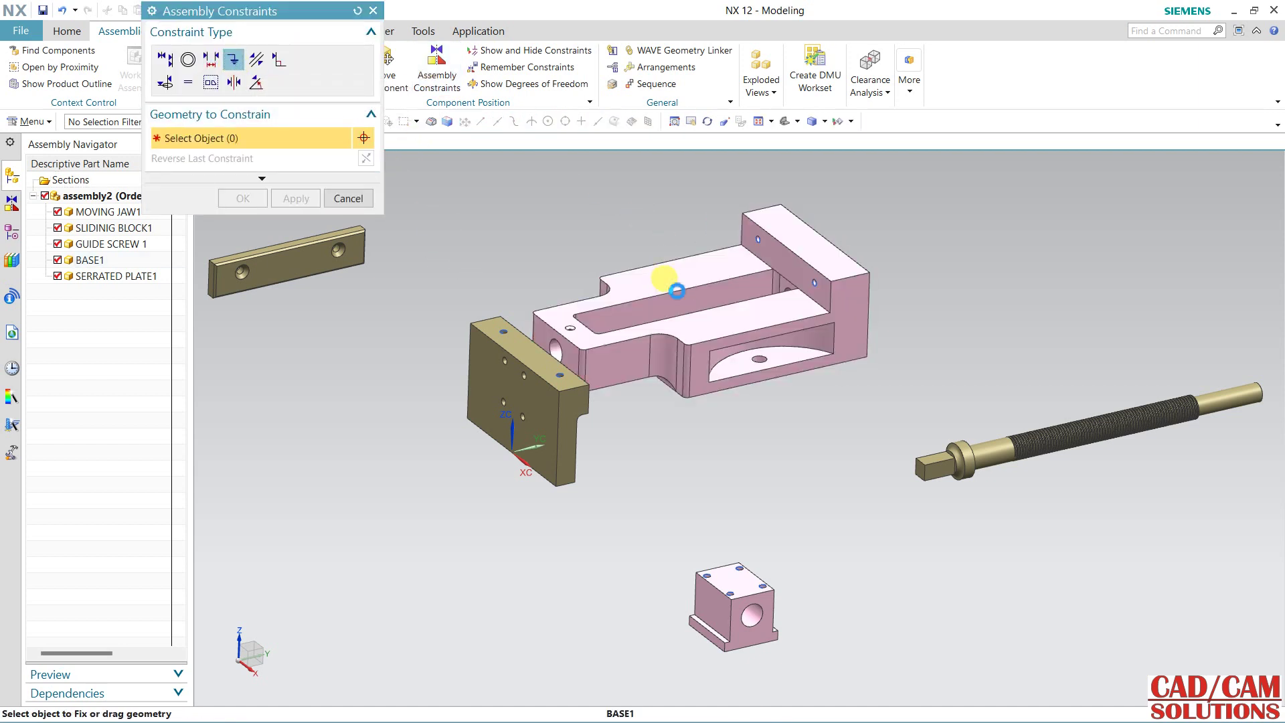
pyautogui.click(348, 198)
pyautogui.click(526, 396)
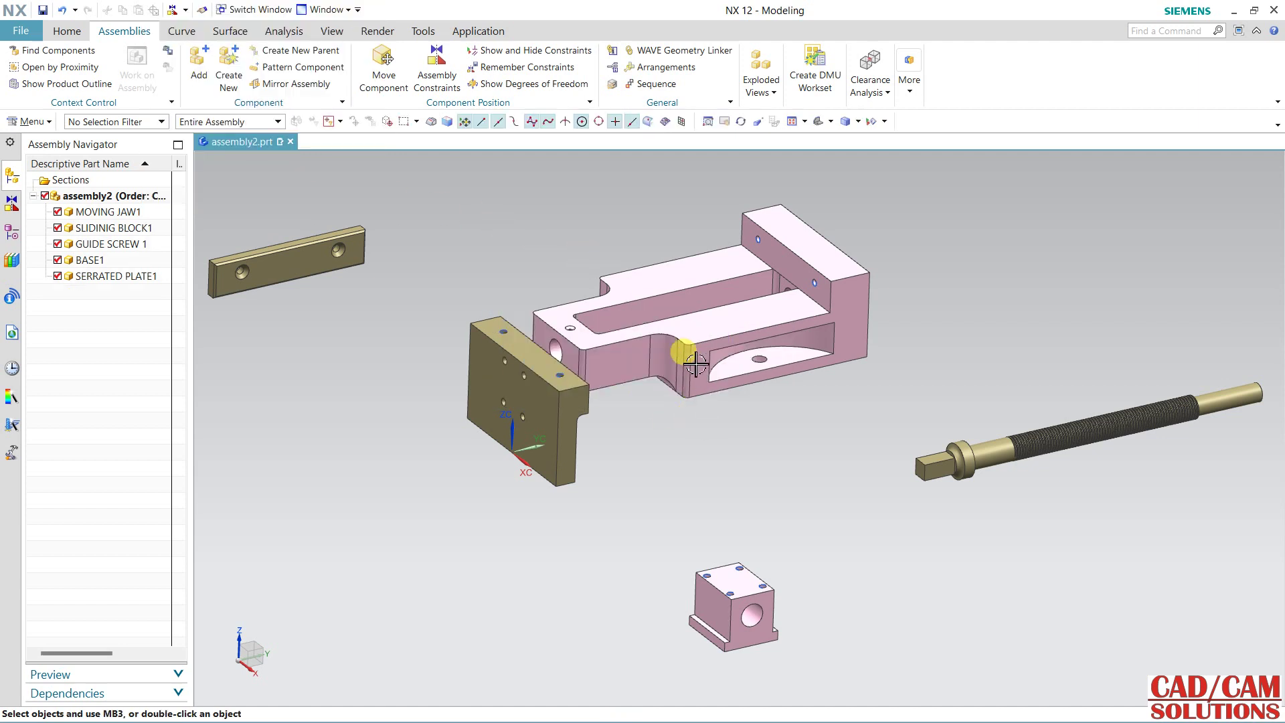
# - Move BASE1 with dynamic motion to the assembly origin at X 0, Y 0, Z 0
pyautogui.moveTo(612, 324); pyautogui.dragTo(496, 178, button='middle')
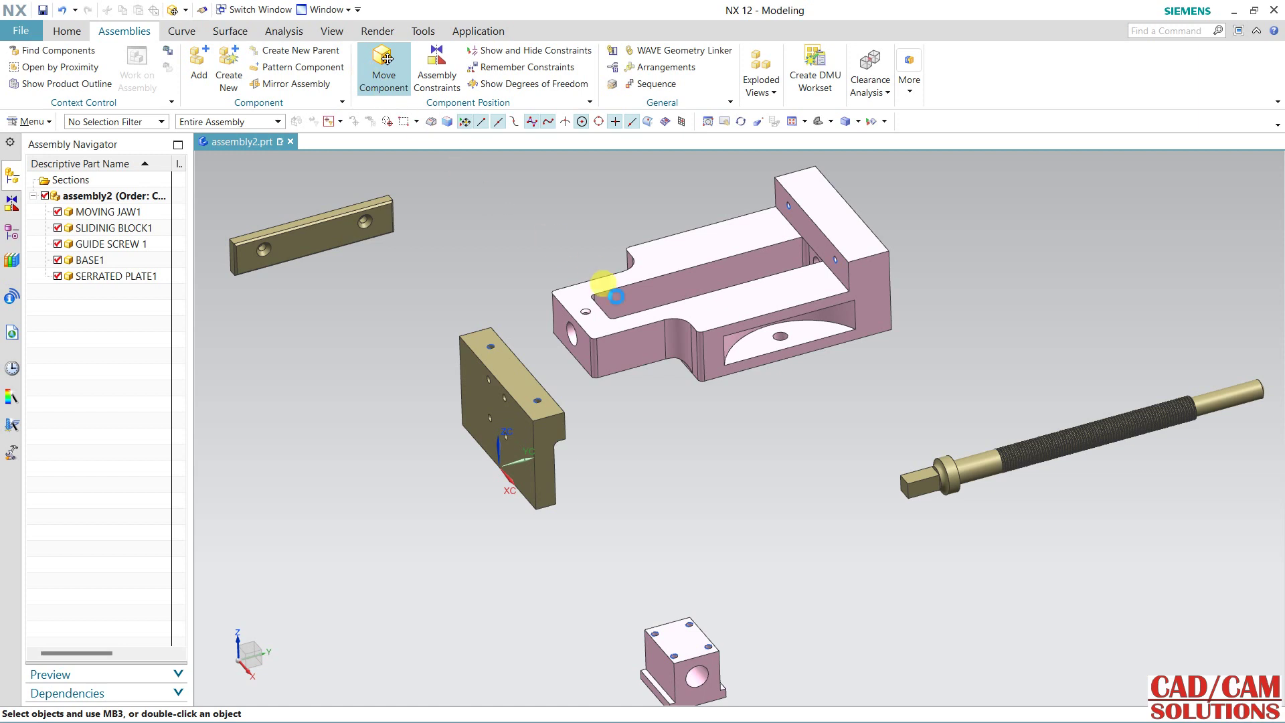
pyautogui.click(646, 340)
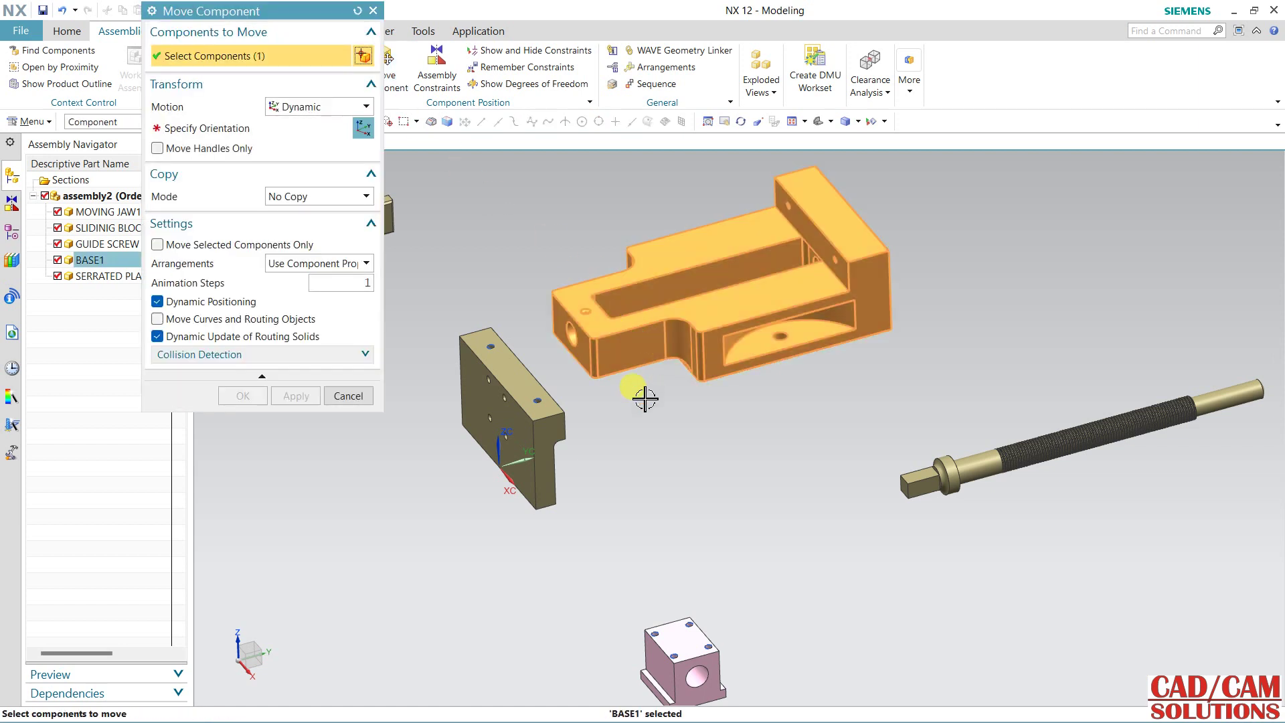
pyautogui.click(314, 108)
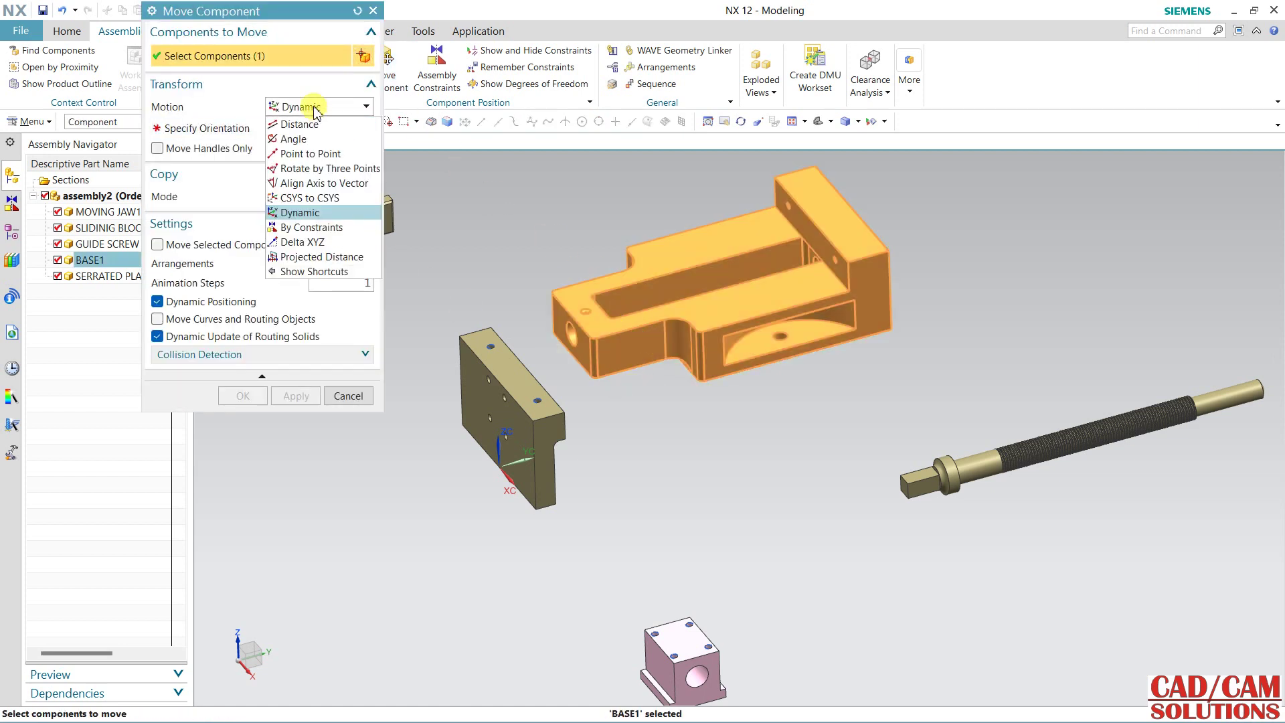
pyautogui.click(316, 108)
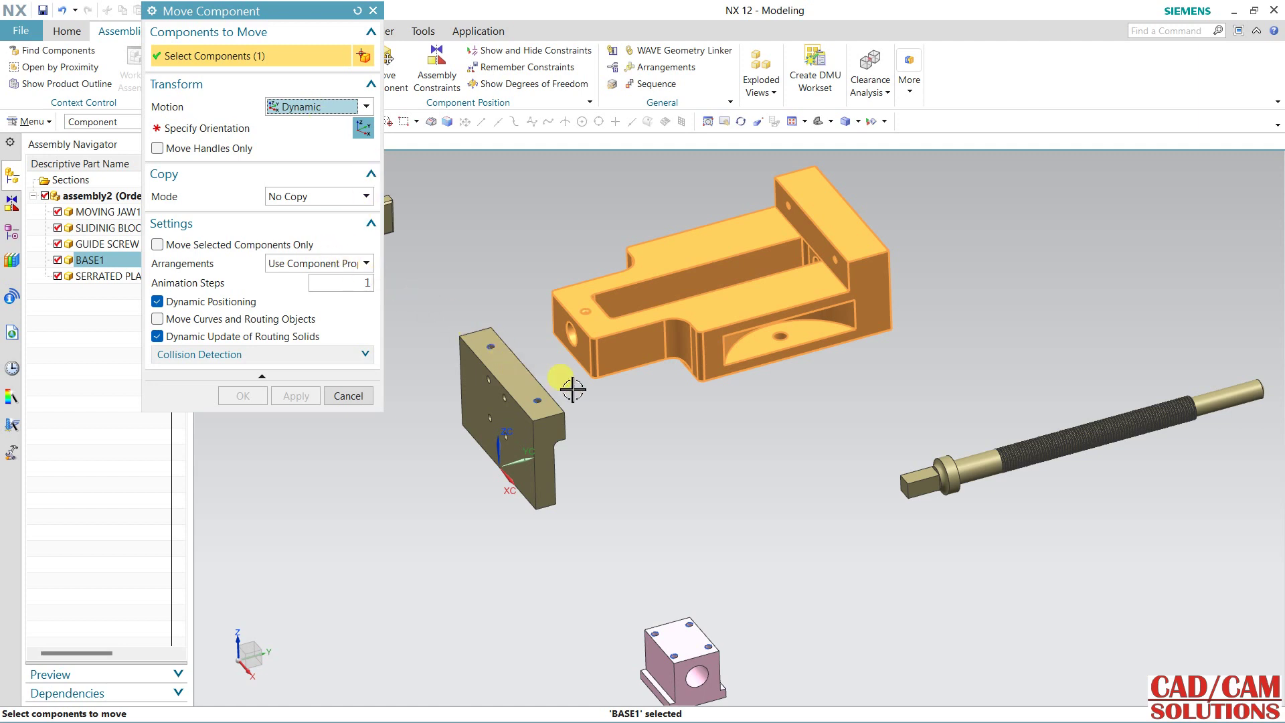
pyautogui.click(206, 127)
pyautogui.scroll(-3, 686, 425)
pyautogui.scroll(3, 736, 483)
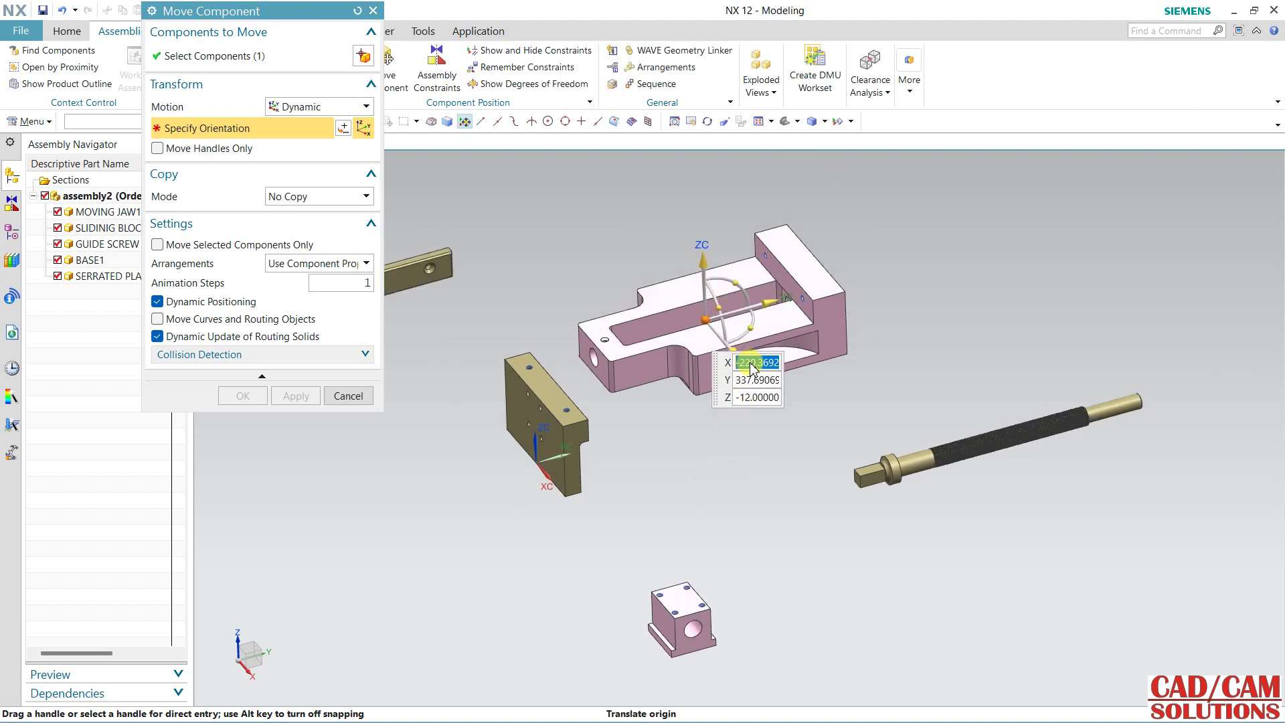
pyautogui.press('Tab')
pyautogui.write('0')
pyautogui.press('Tab')
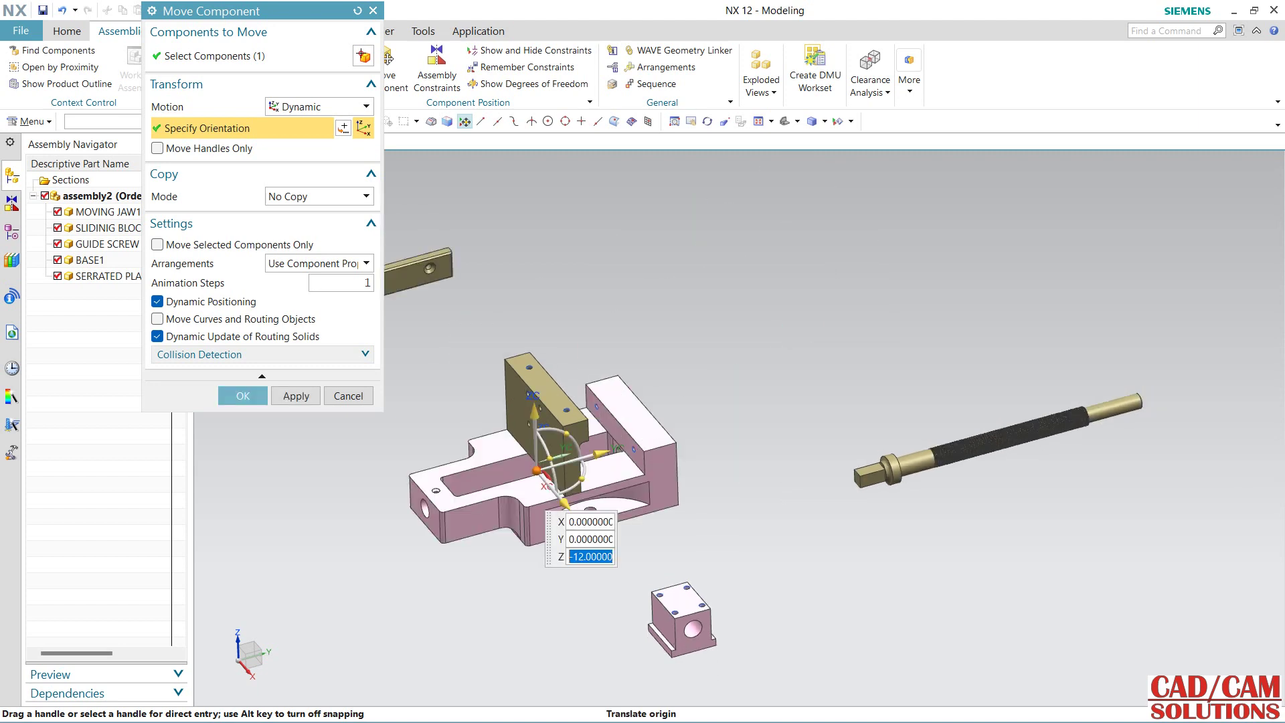
pyautogui.press('Return')
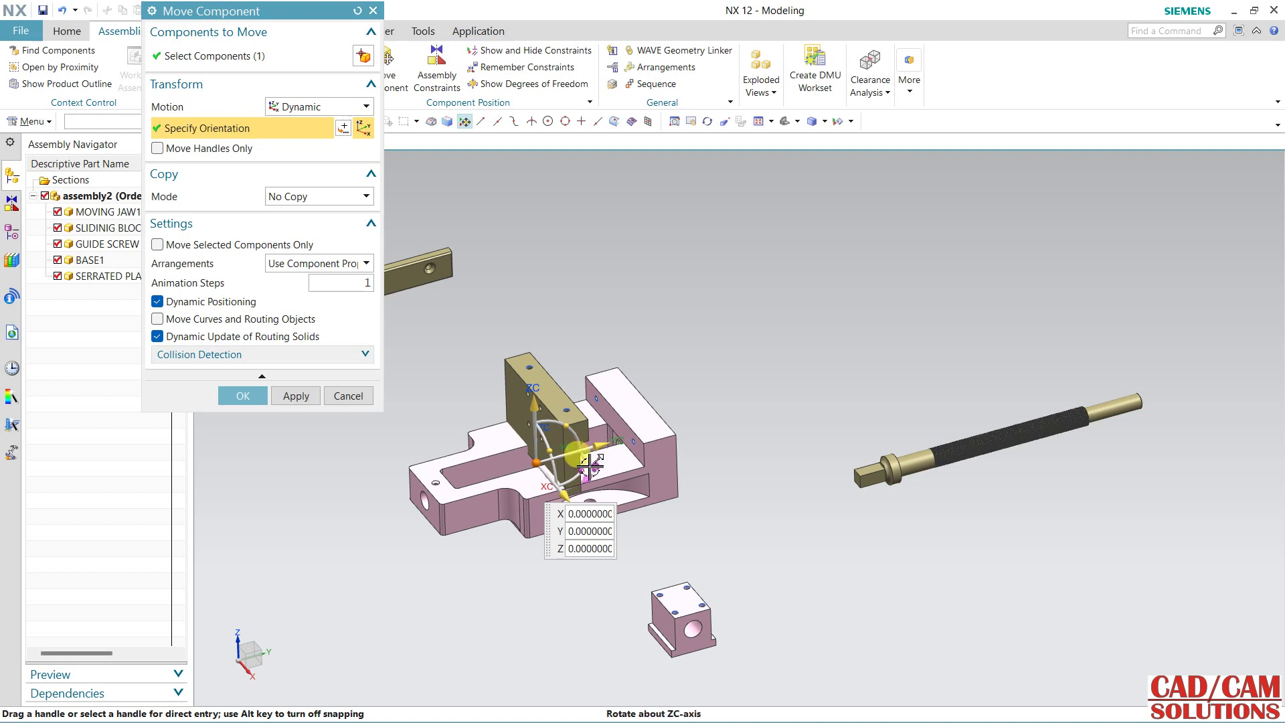
pyautogui.click(242, 396)
# - Apply a Fix assembly constraint to BASE1
pyautogui.moveTo(602, 341); pyautogui.dragTo(634, 370, button='middle')
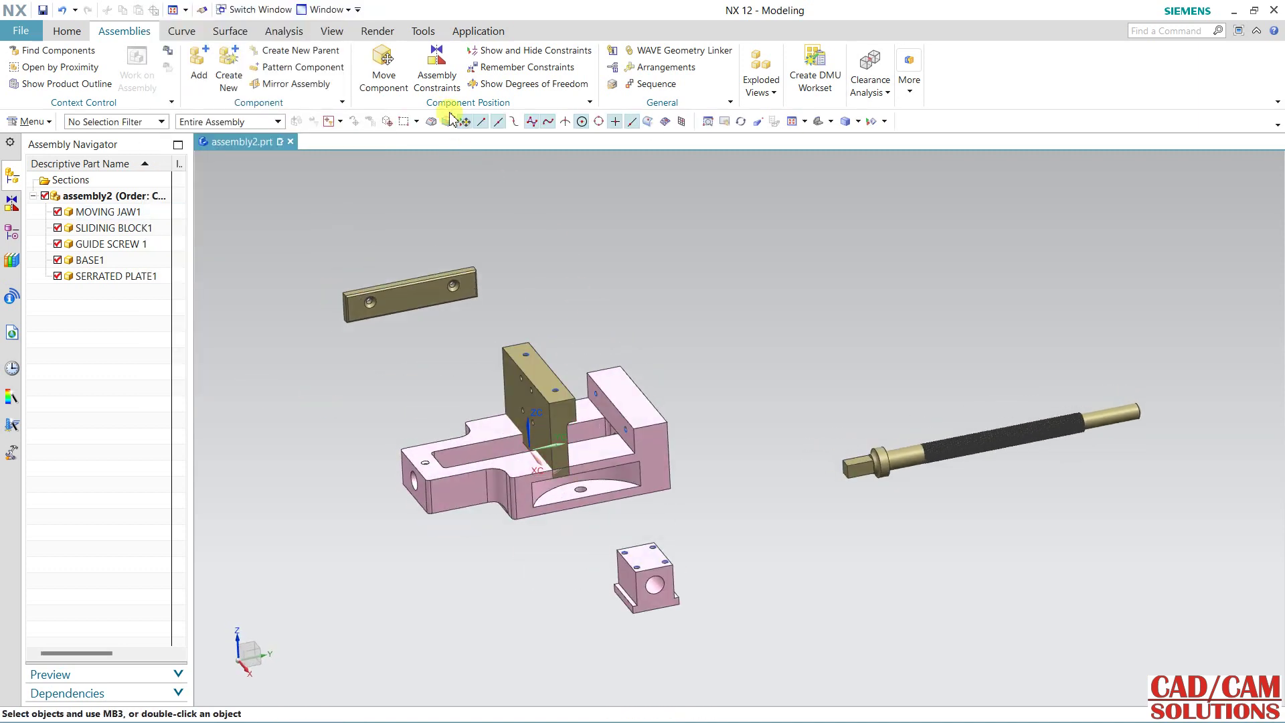
pyautogui.click(437, 66)
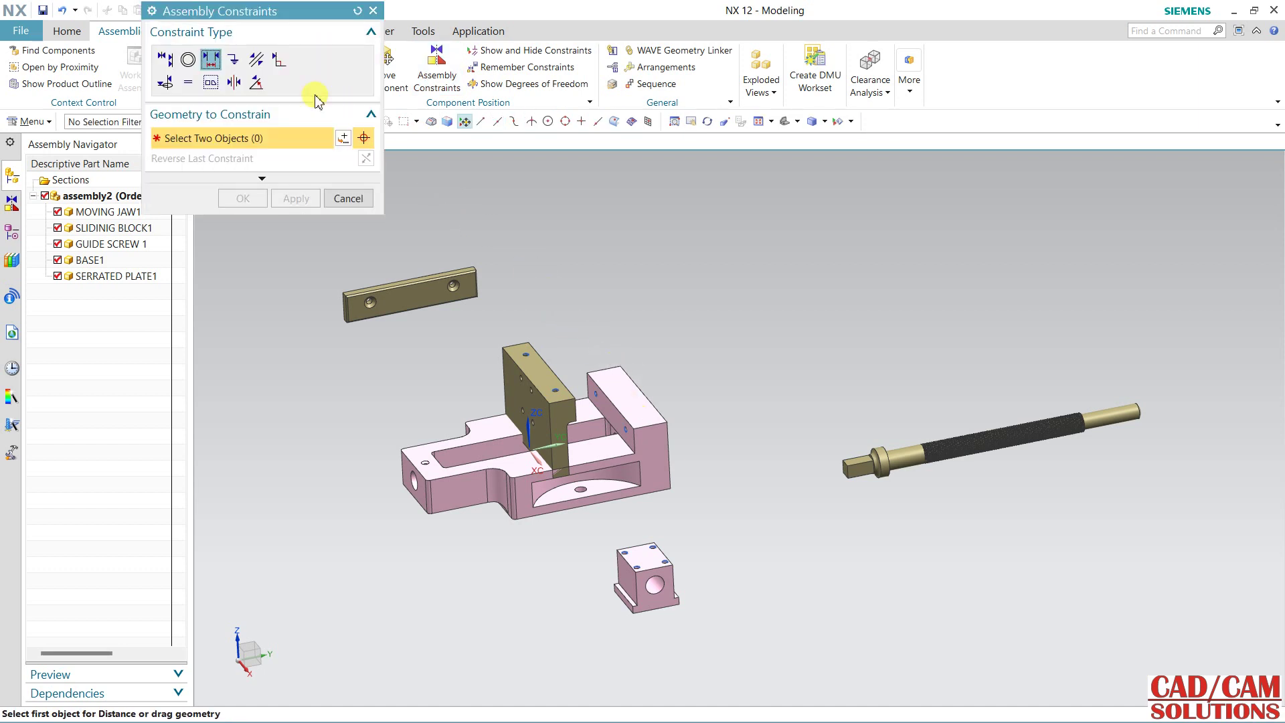
pyautogui.click(234, 61)
pyautogui.click(654, 435)
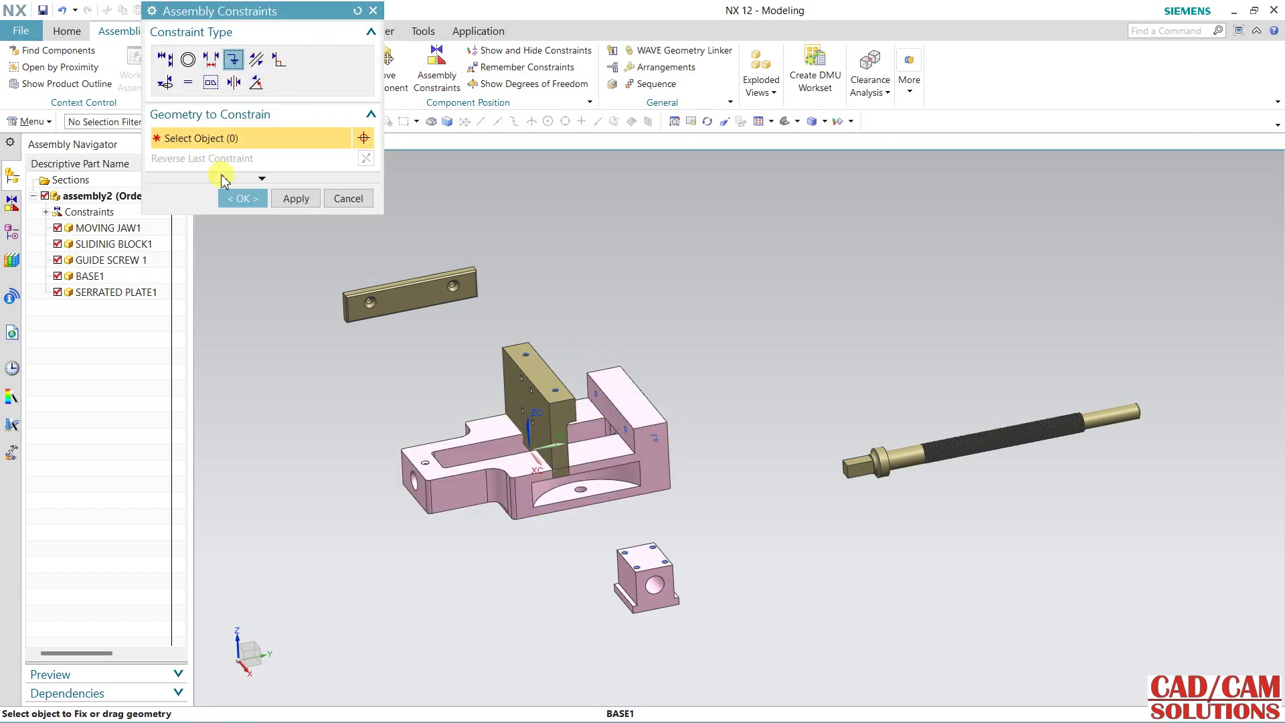
pyautogui.click(242, 199)
# - Move MOVING JAW1 to about X 0, Y -168.5, Z 53 and rotate it to lie flat over the base's narrow end
pyautogui.moveTo(361, 419); pyautogui.dragTo(389, 376, button='middle')
pyautogui.click(392, 71)
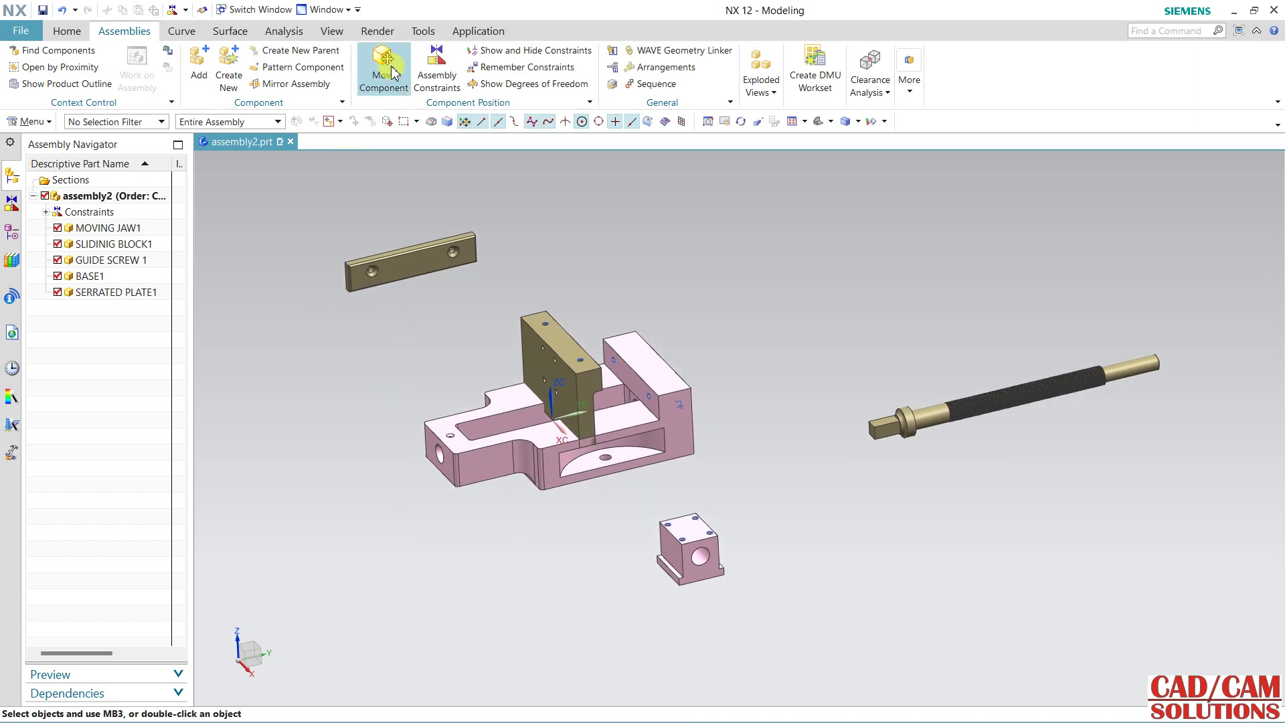
pyautogui.click(559, 362)
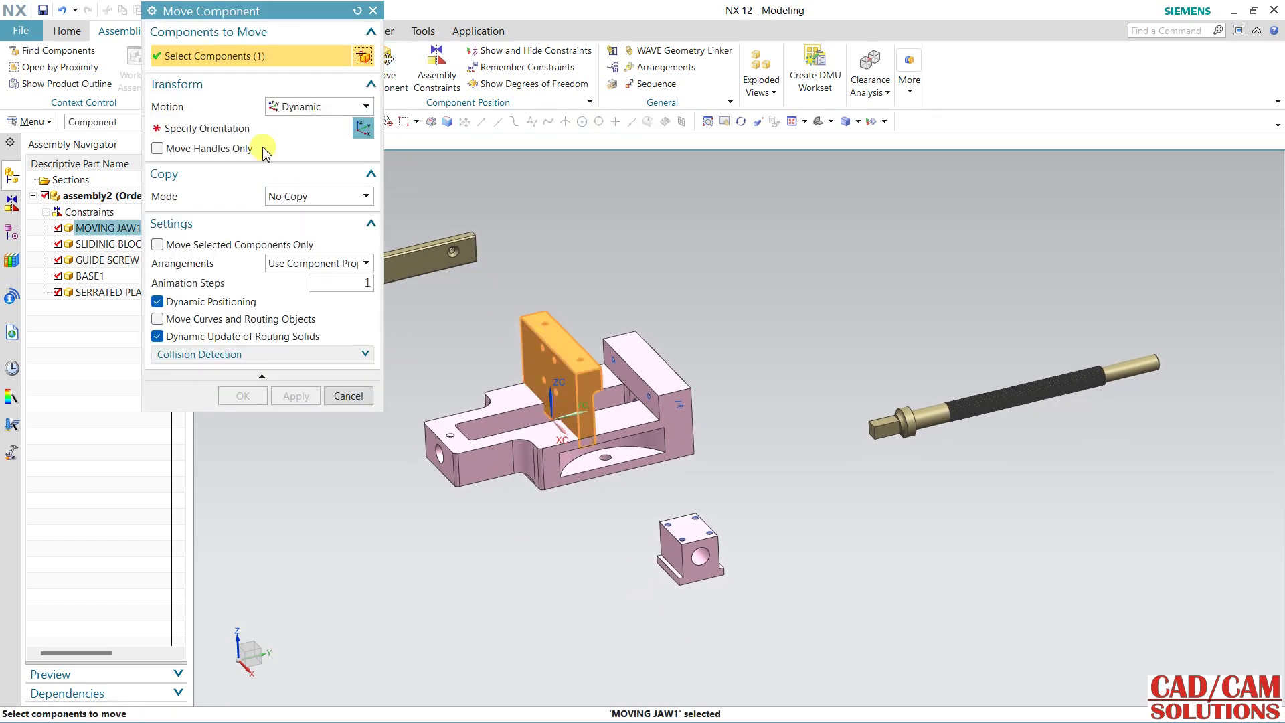
pyautogui.click(261, 147)
pyautogui.moveTo(589, 375); pyautogui.dragTo(393, 389)
pyautogui.moveTo(408, 442); pyautogui.dragTo(485, 374)
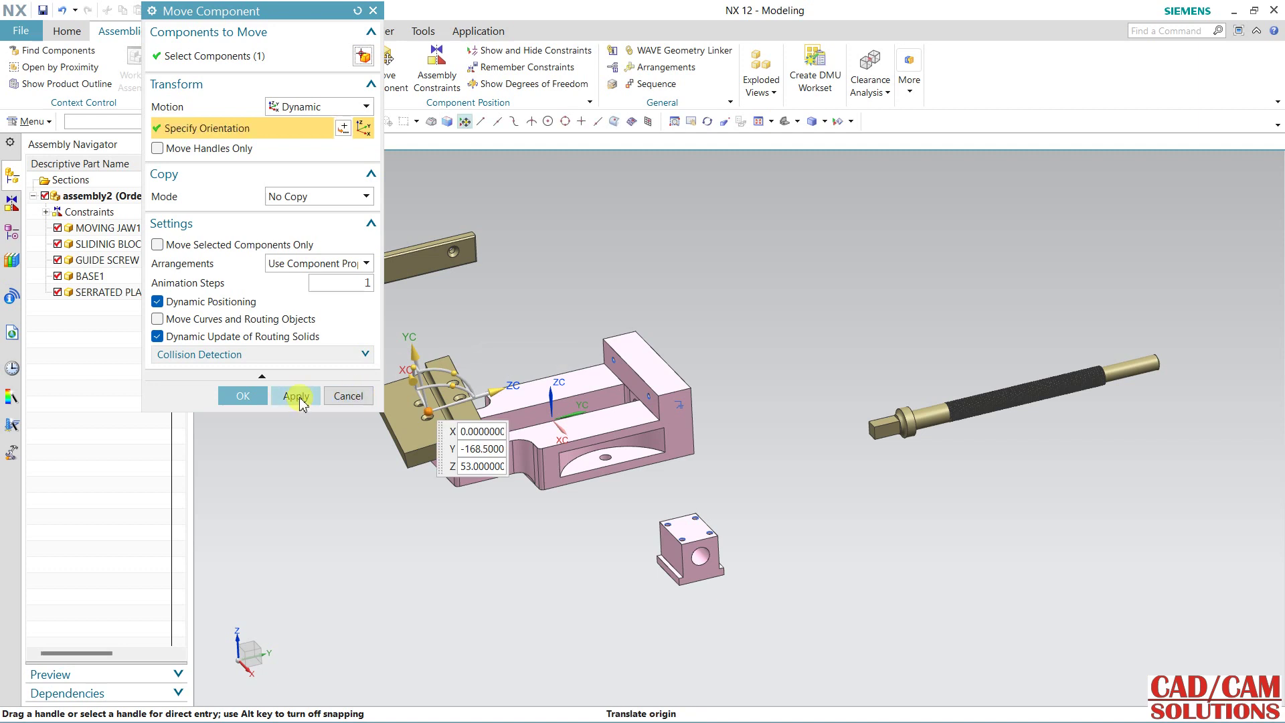
pyautogui.click(243, 396)
# - Rotate SLIDINIG BLOCK1 about its vertical axis so its bore faces along the base, and move it into the base's slot near the fixed jaw
pyautogui.moveTo(301, 480)
pyautogui.mouseDown(button='middle')
pyautogui.moveTo(298, 462)
pyautogui.moveTo(319, 472)
pyautogui.moveTo(350, 453)
pyautogui.moveTo(299, 465)
pyautogui.mouseUp(button='middle')
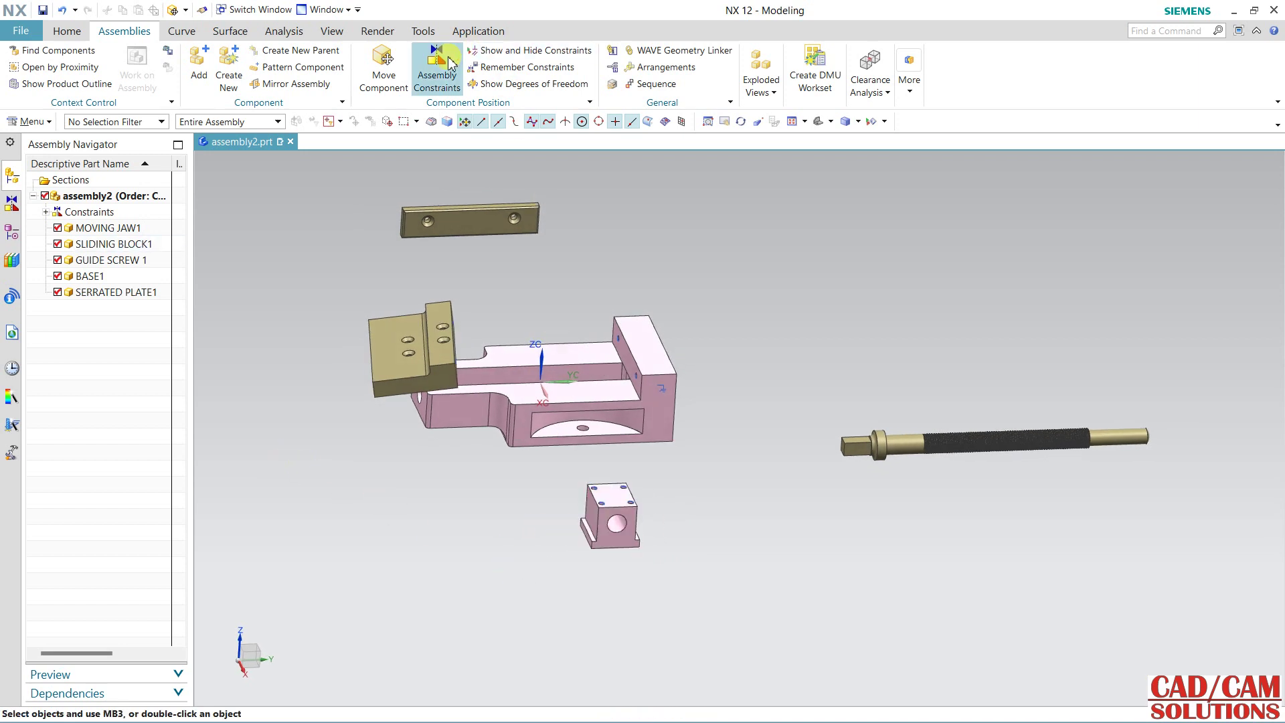
pyautogui.click(611, 519)
pyautogui.click(271, 142)
pyautogui.moveTo(658, 535); pyautogui.dragTo(684, 427)
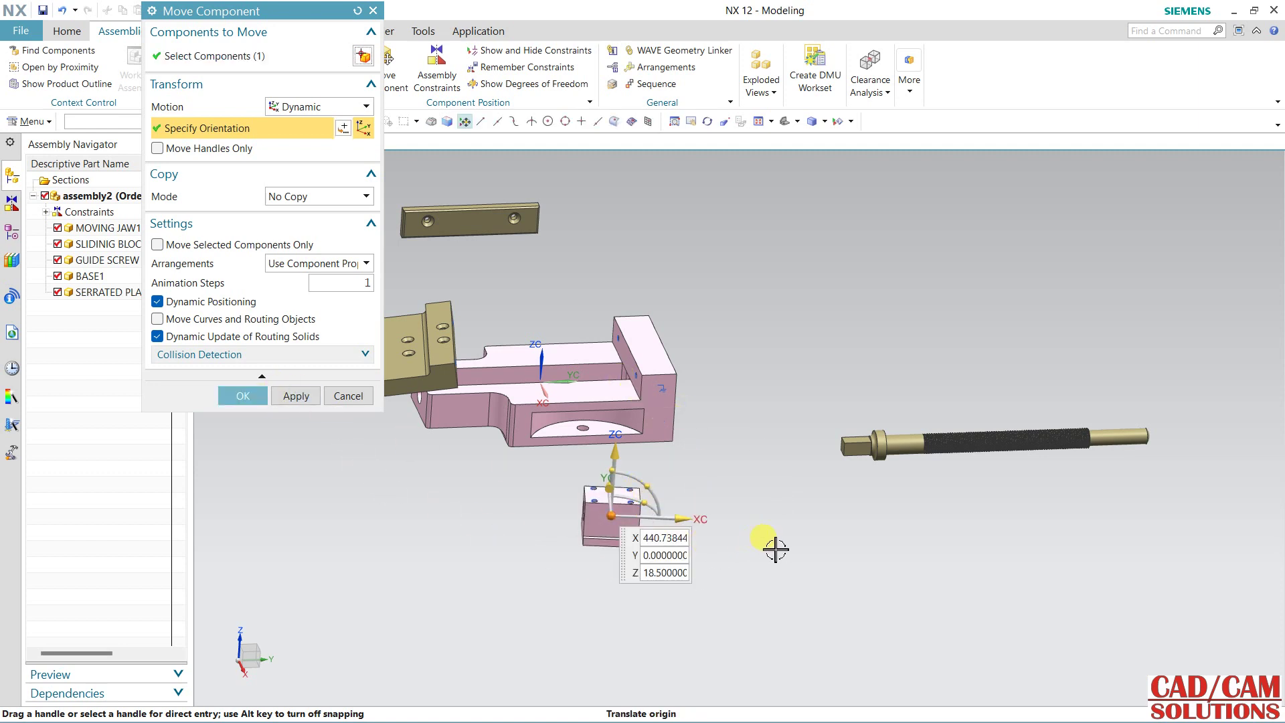
pyautogui.moveTo(771, 548); pyautogui.dragTo(775, 539, button='middle')
pyautogui.moveTo(770, 530); pyautogui.dragTo(637, 321)
pyautogui.click(243, 397)
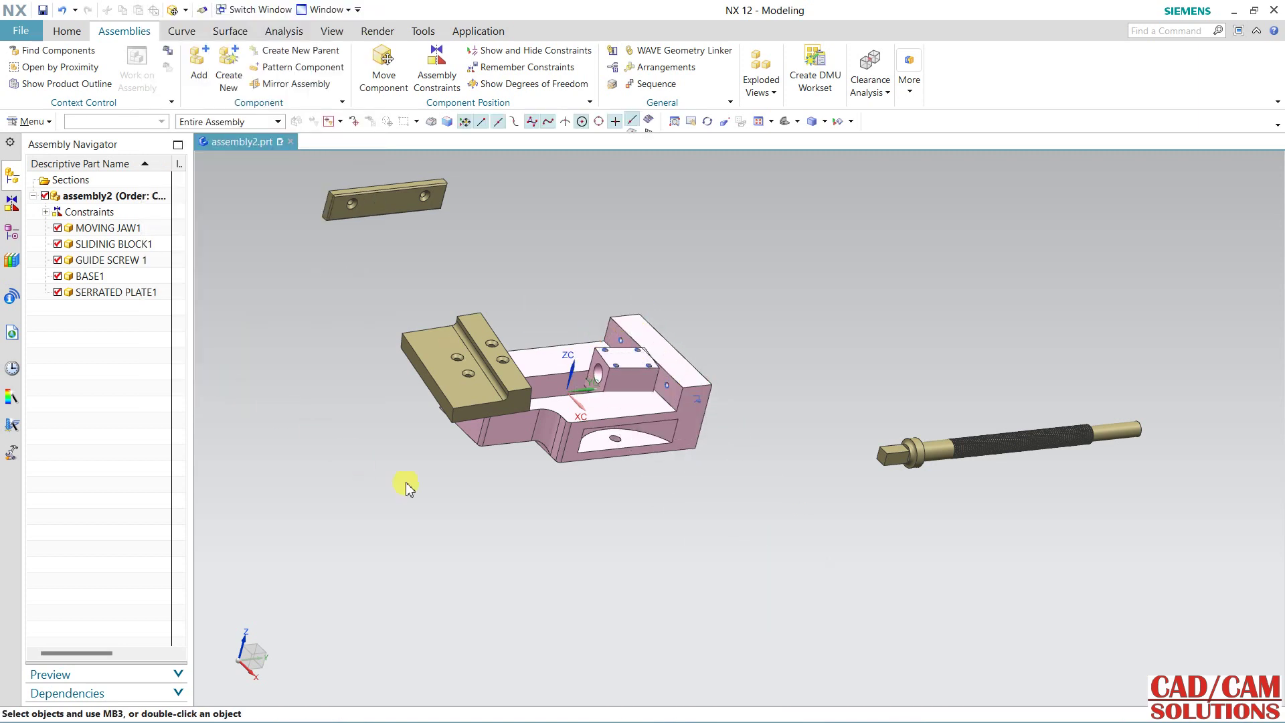
# - Add a Touch Align constraint with Infer Center/Axis between the bore of SLIDINIG BLOCK1 and the end hole of BASE1
pyautogui.moveTo(537, 499); pyautogui.dragTo(525, 499, button='middle')
pyautogui.scroll(3, 520, 464)
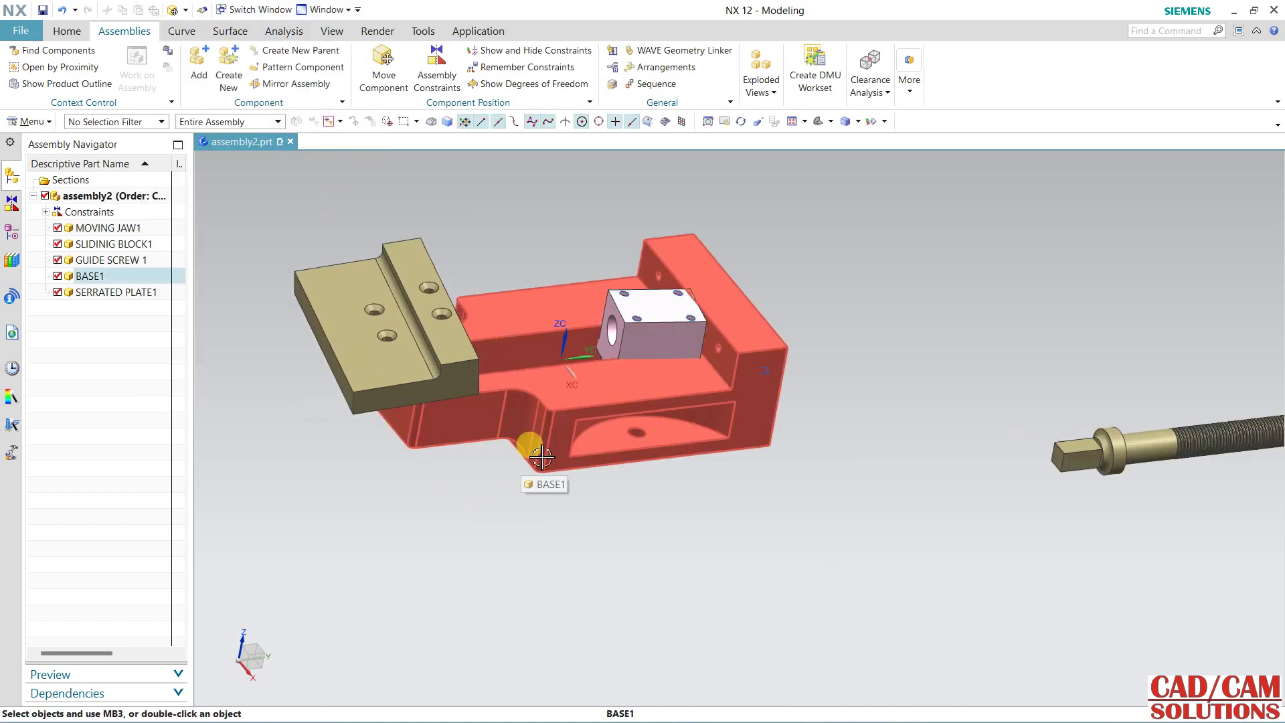
pyautogui.click(437, 67)
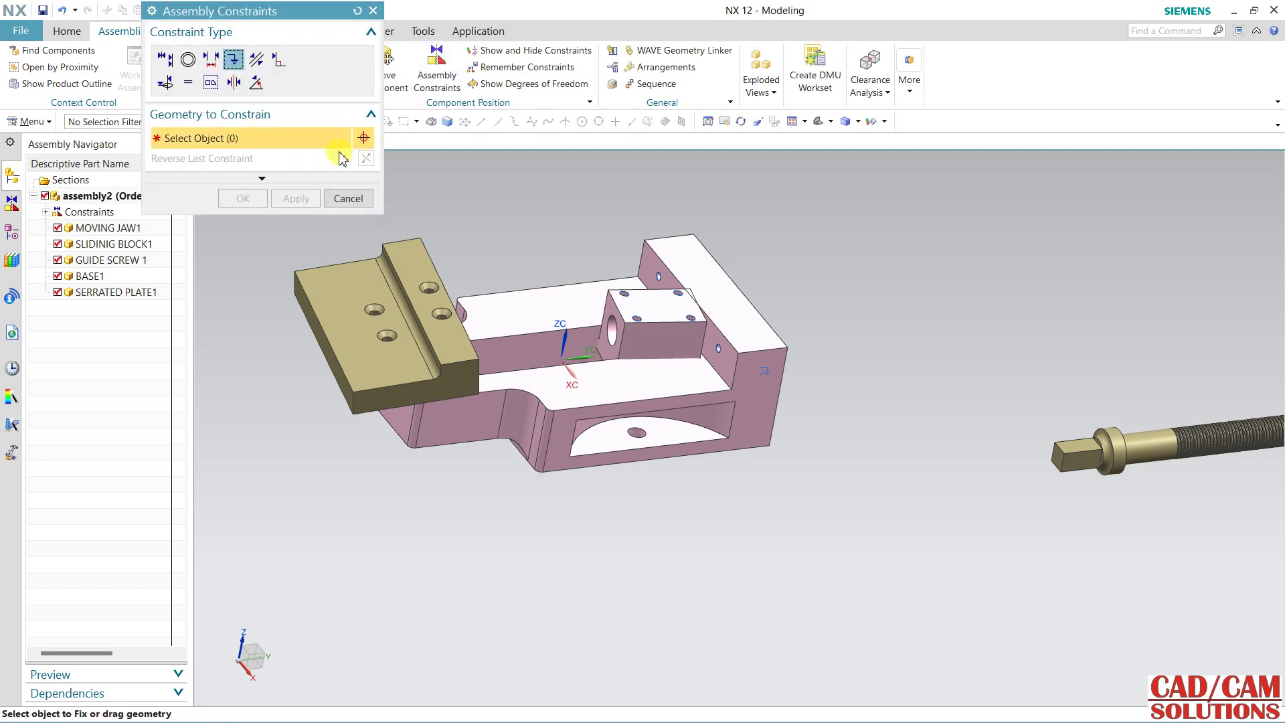
pyautogui.click(169, 60)
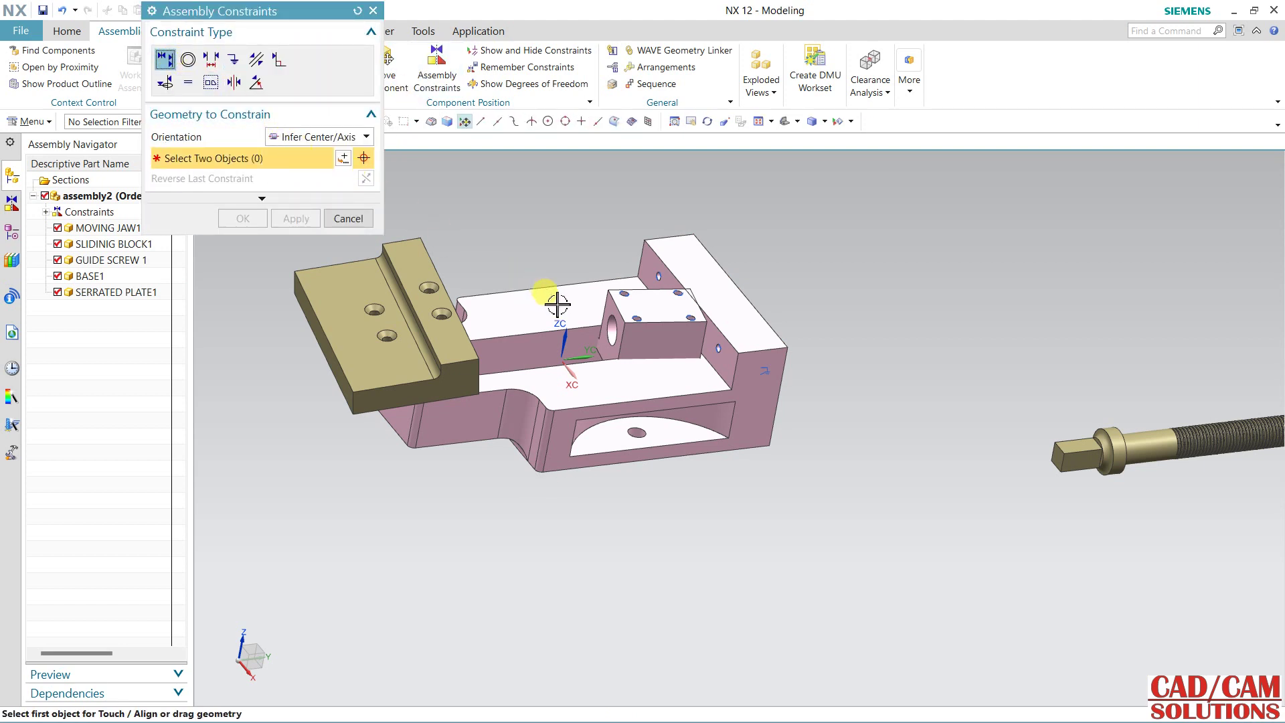
pyautogui.click(608, 331)
pyautogui.moveTo(519, 424); pyautogui.dragTo(530, 408, button='middle')
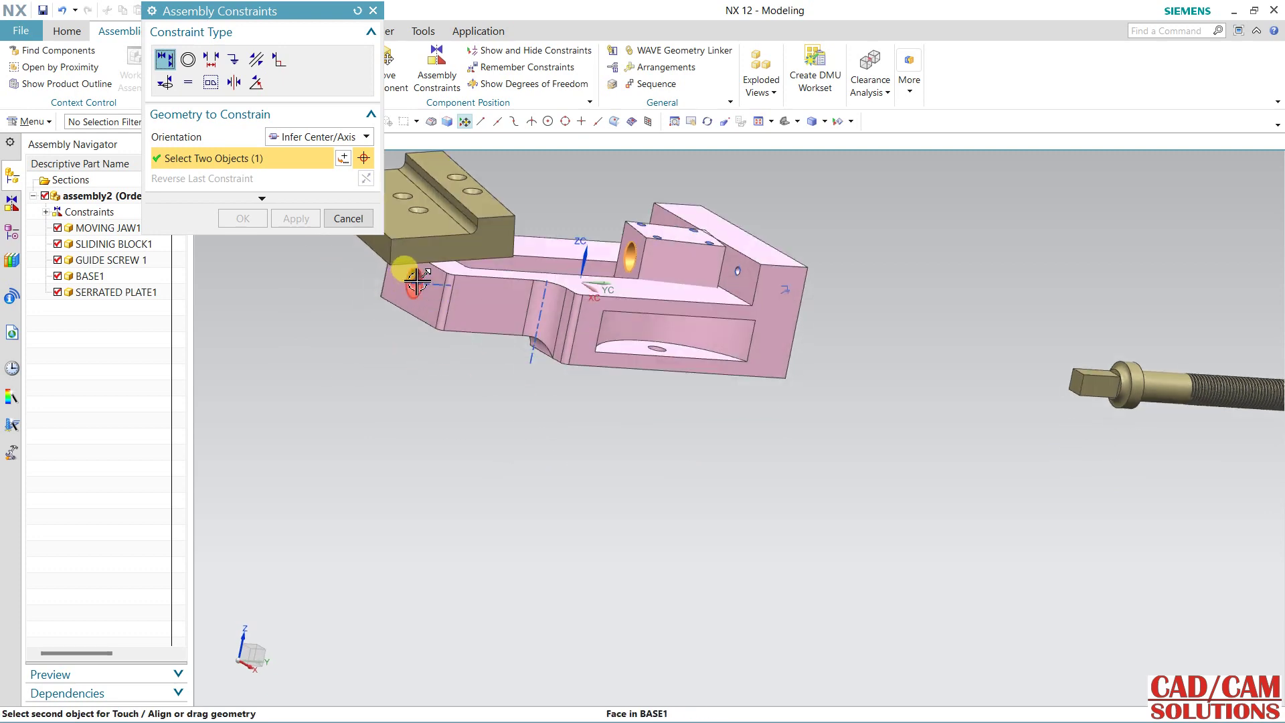
pyautogui.click(416, 282)
pyautogui.moveTo(468, 418)
pyautogui.mouseDown(button='middle')
pyautogui.moveTo(444, 488)
pyautogui.moveTo(424, 353)
pyautogui.moveTo(496, 431)
pyautogui.moveTo(560, 433)
pyautogui.moveTo(465, 397)
pyautogui.mouseUp(button='middle')
pyautogui.press('F8')
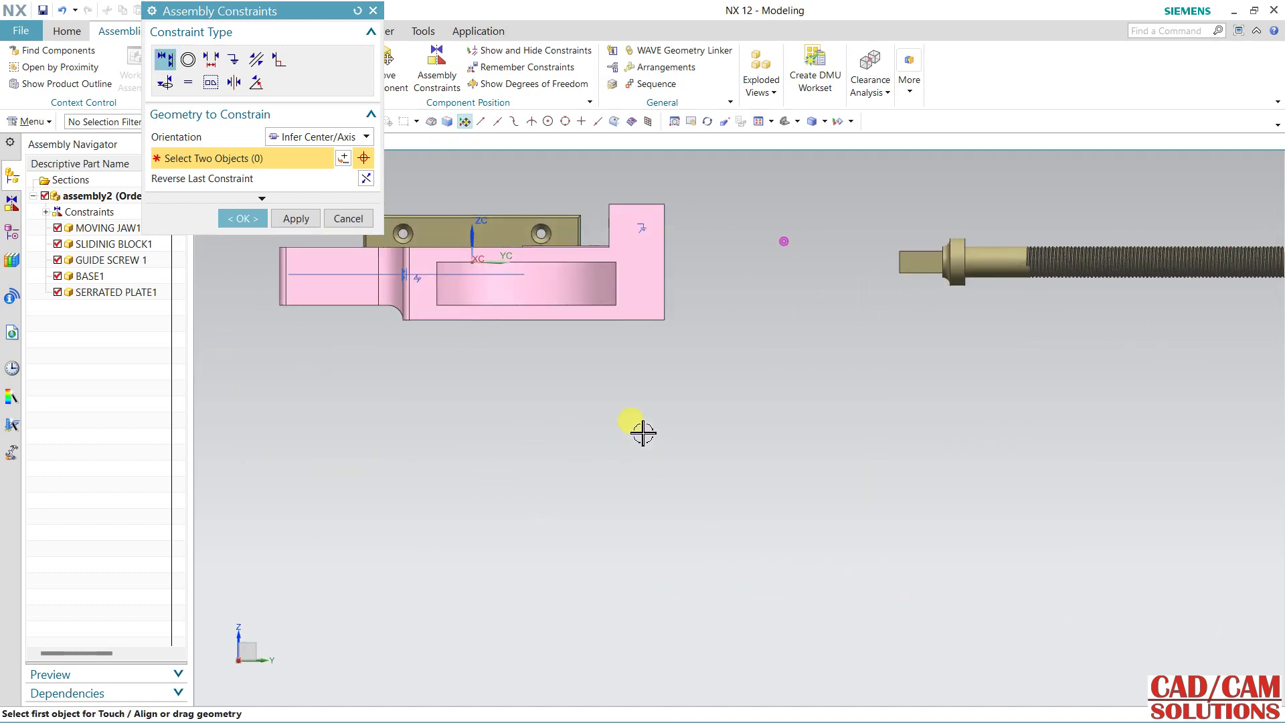
pyautogui.scroll(5, 624, 265)
pyautogui.scroll(-5, 624, 264)
pyautogui.moveTo(780, 411); pyautogui.dragTo(746, 450, button='middle')
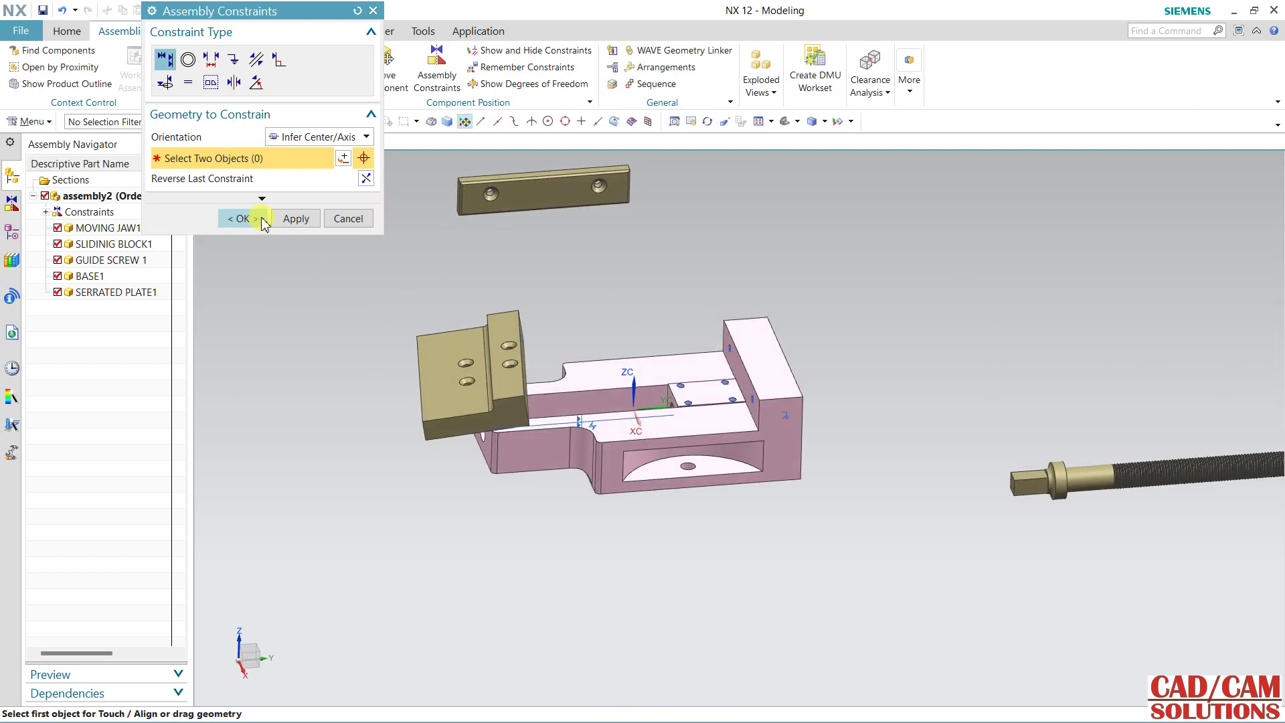
pyautogui.click(311, 223)
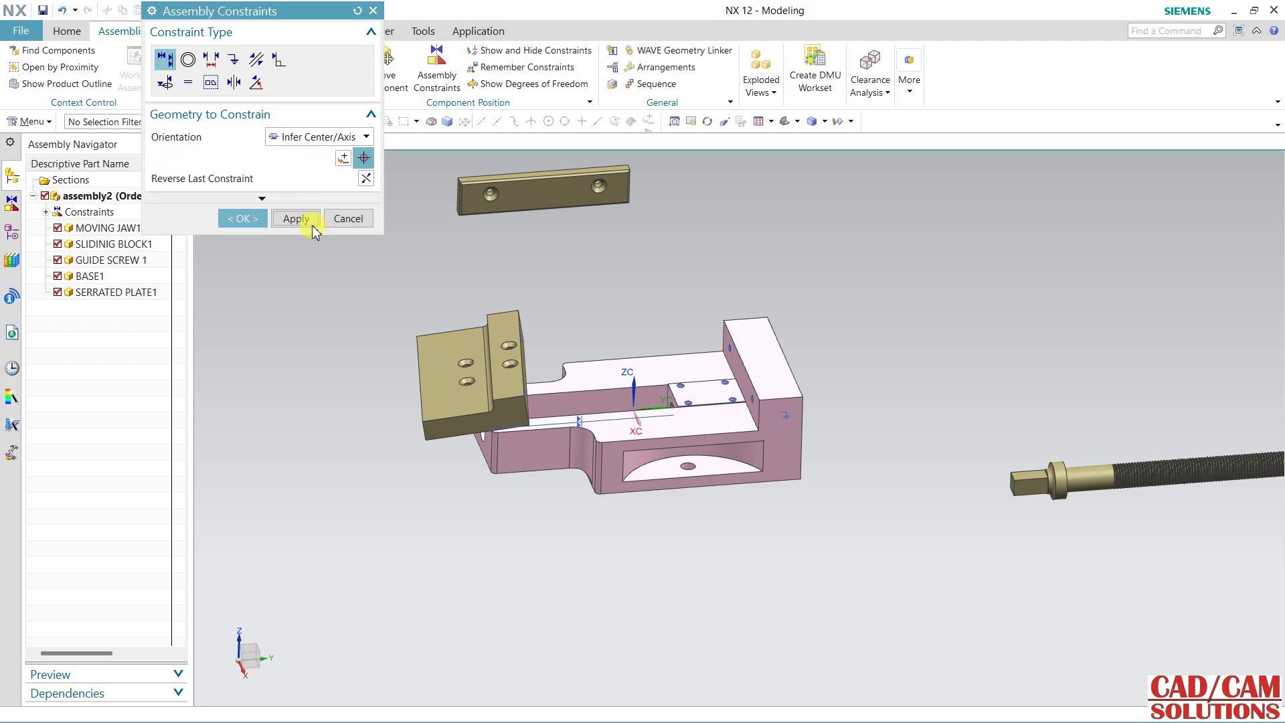
pyautogui.click(348, 219)
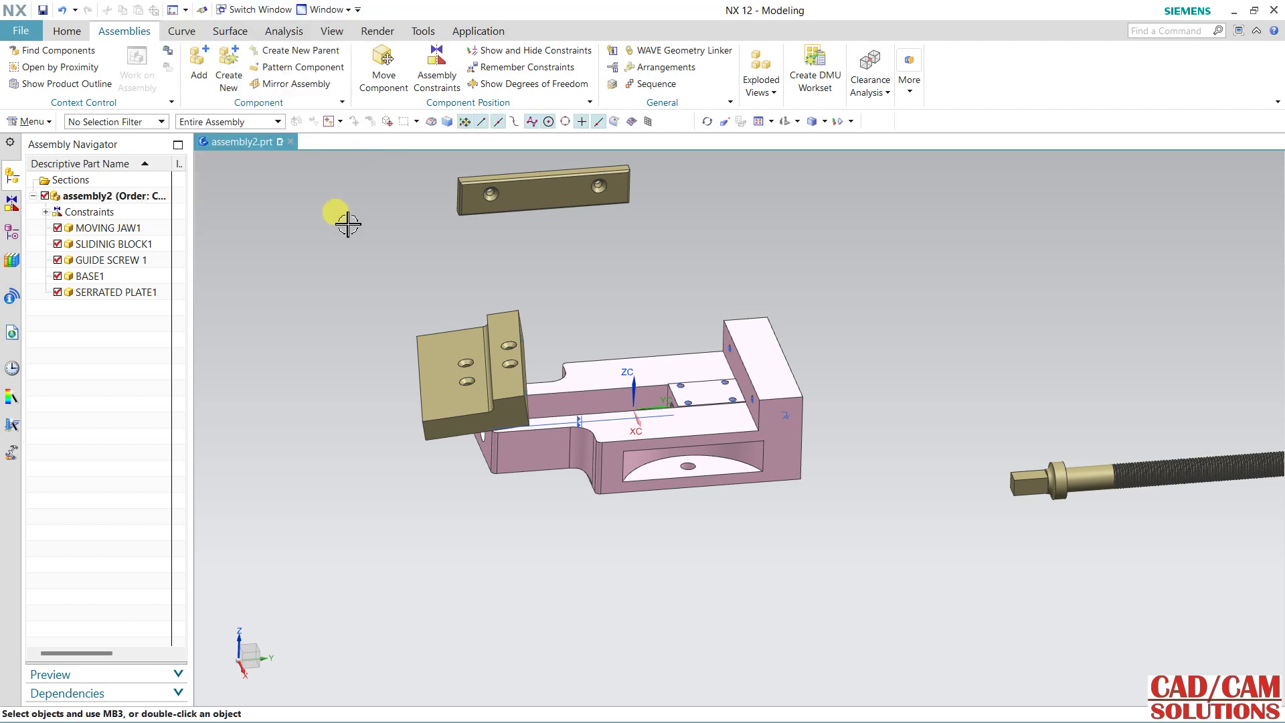
# - Rotate SLIDINIG BLOCK1 slightly about its bore axis with dynamic motion in Move Component
pyautogui.click(384, 63)
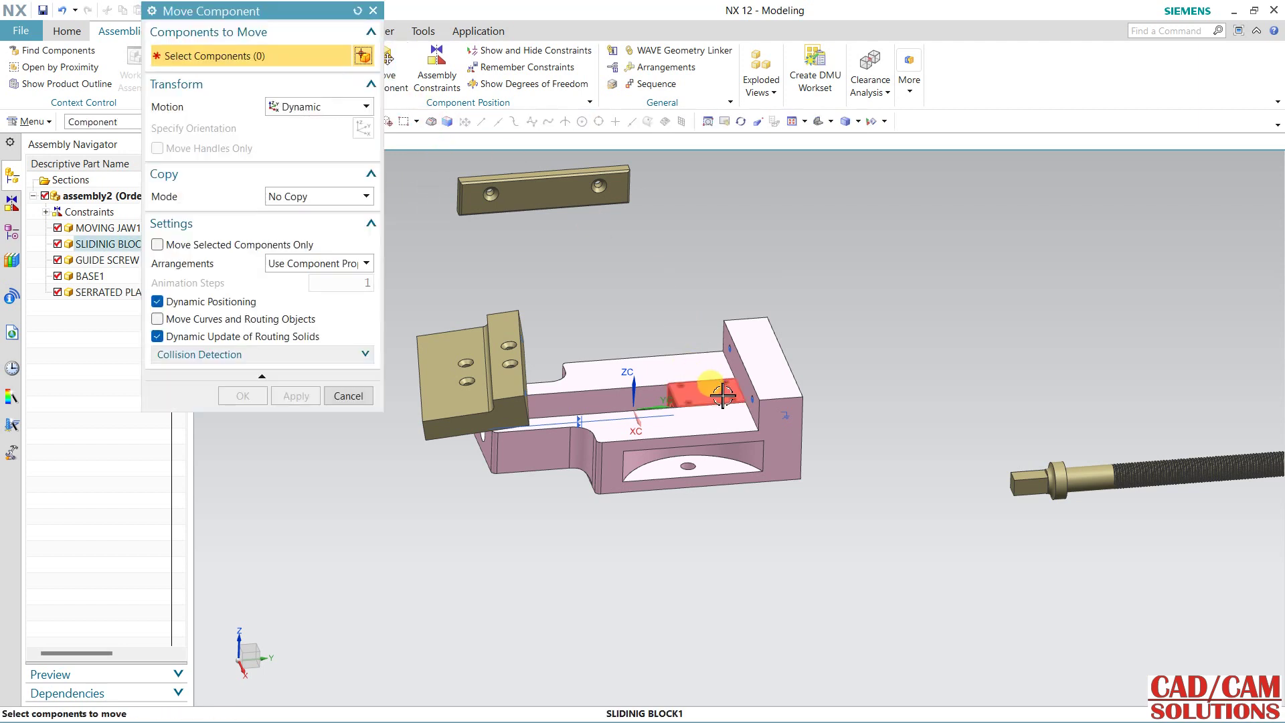
pyautogui.click(715, 399)
pyautogui.click(288, 128)
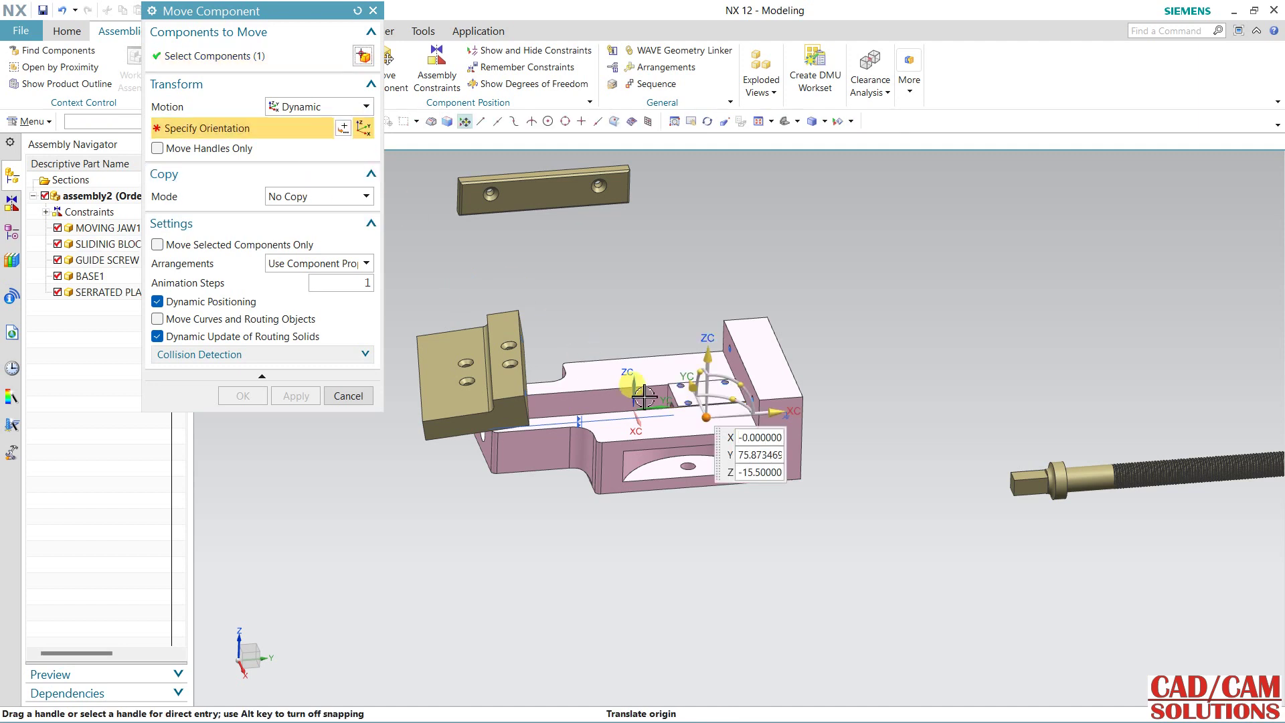
pyautogui.moveTo(697, 369); pyautogui.dragTo(714, 391)
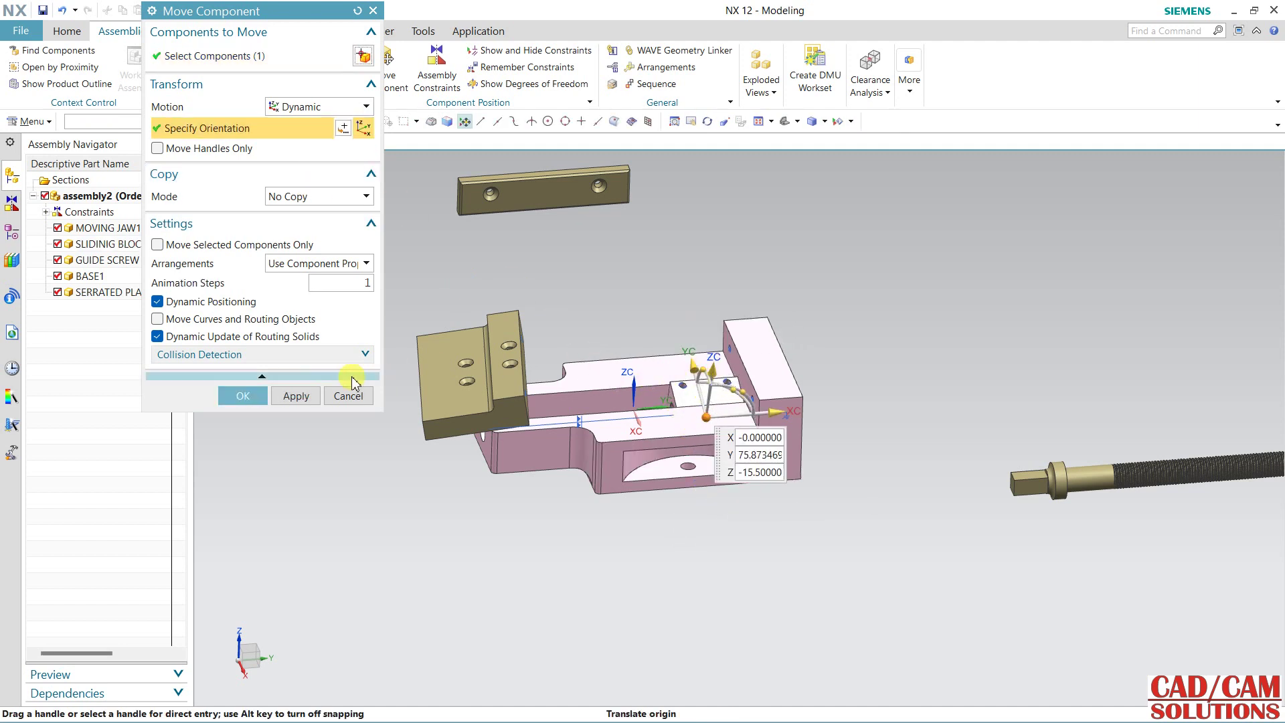
pyautogui.click(261, 399)
# - Add a Parallel constraint between the underside of BASE1 and the bottom face of SLIDINIG BLOCK1
pyautogui.moveTo(333, 434); pyautogui.dragTo(695, 480, button='middle')
pyautogui.scroll(2, 782, 443)
pyautogui.moveTo(782, 443); pyautogui.dragTo(505, 214, button='middle')
pyautogui.click(436, 70)
pyautogui.click(256, 60)
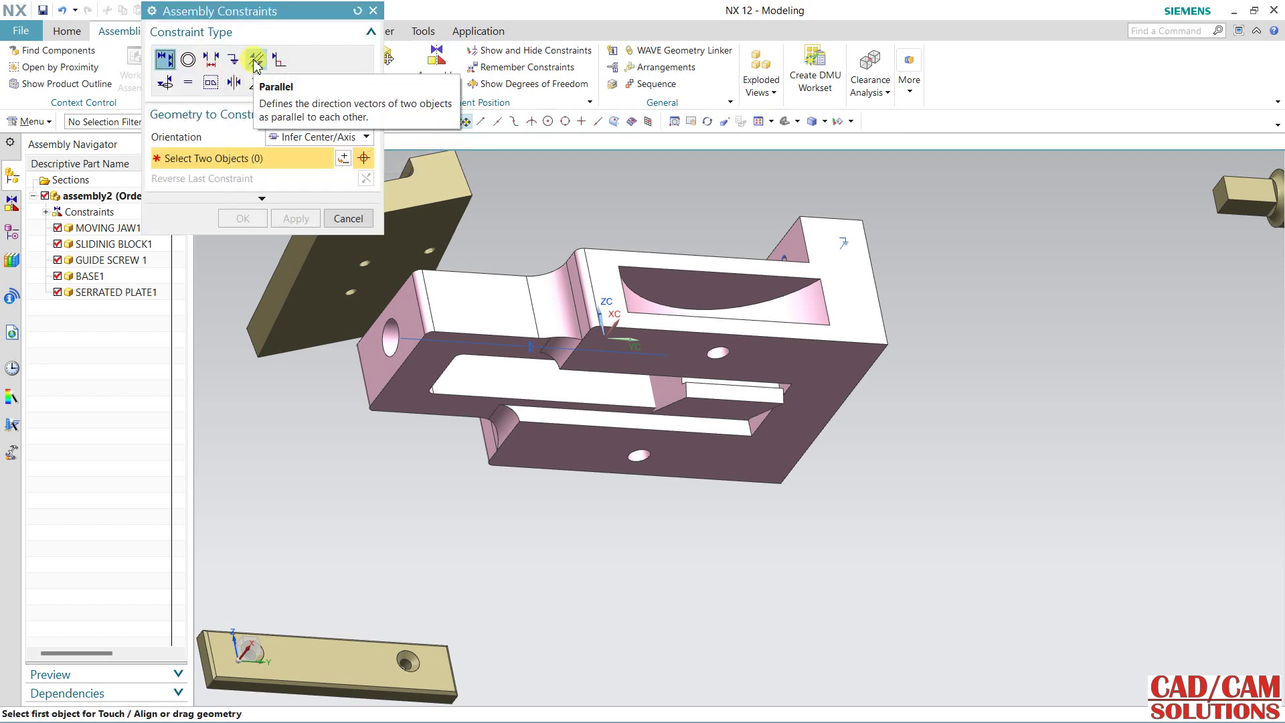
pyautogui.click(692, 442)
pyautogui.click(708, 411)
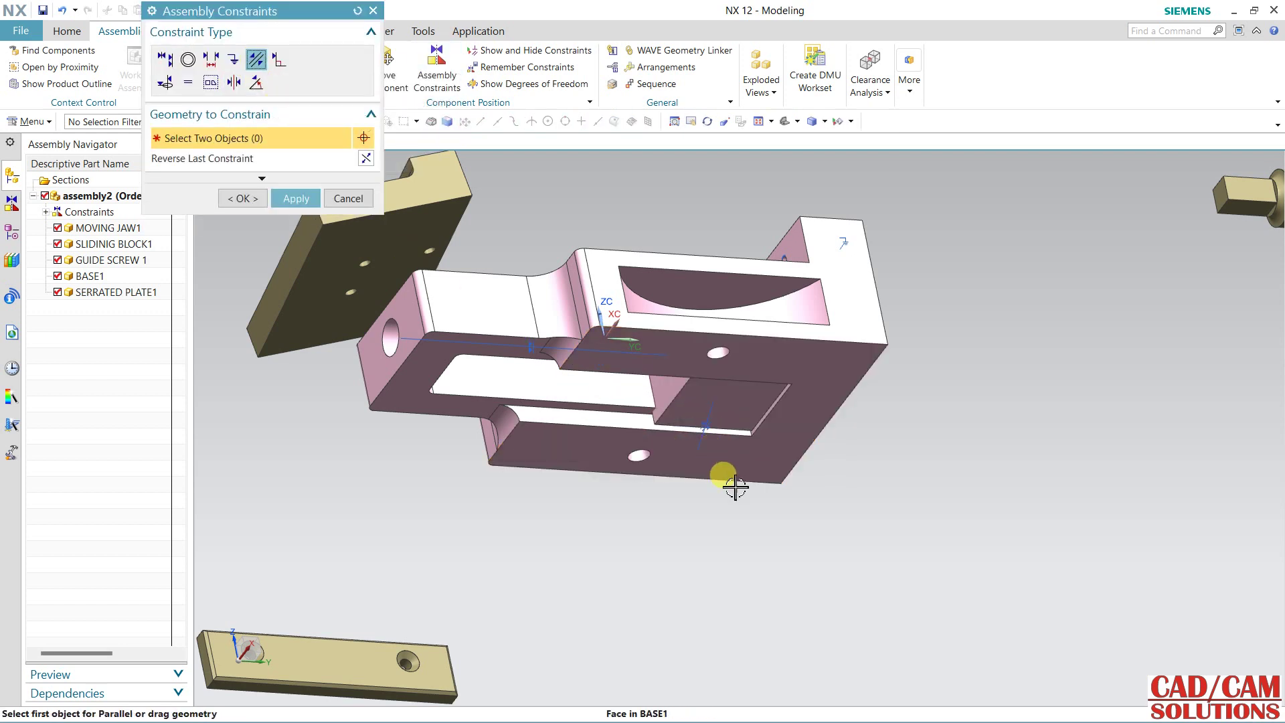
pyautogui.click(245, 200)
pyautogui.moveTo(519, 338); pyautogui.dragTo(692, 338, button='middle')
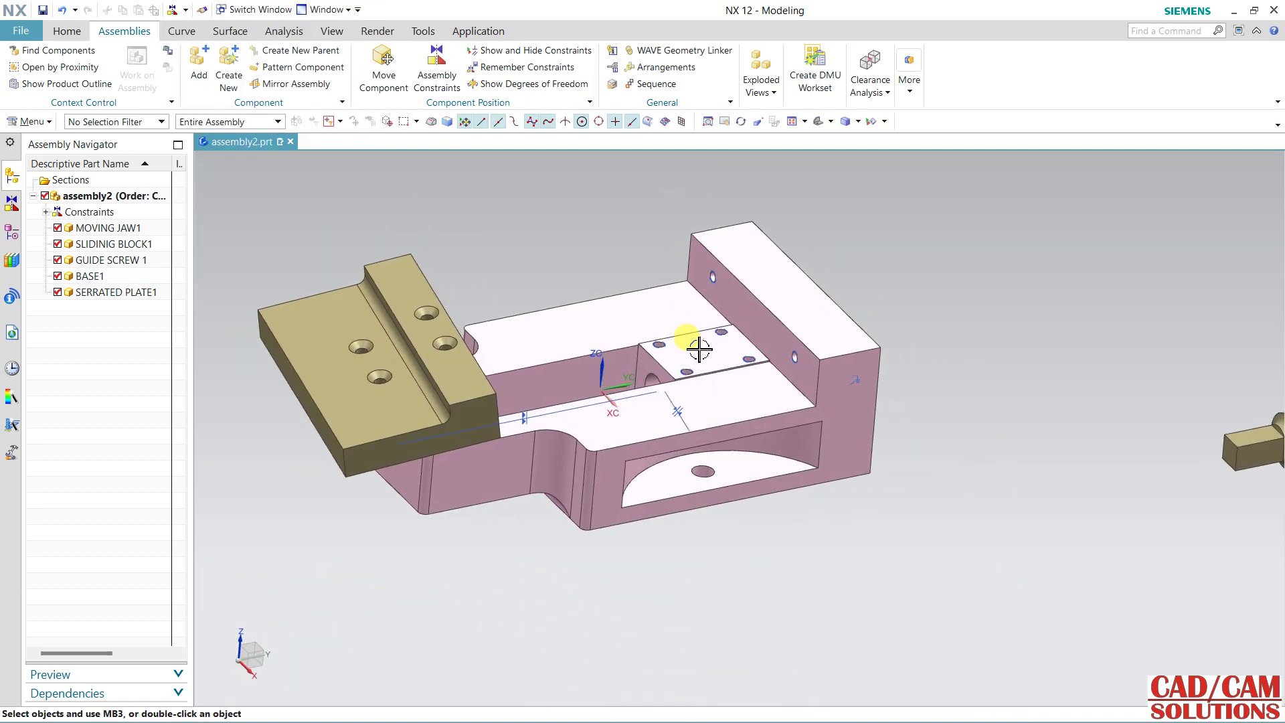
# - Move SLIDINIG BLOCK1 along the base's slot with dynamic motion to about Y -12.1, near the moving jaw
pyautogui.keyDown('shift'); pyautogui.moveTo(611, 349); pyautogui.dragTo(716, 391, button='middle'); pyautogui.keyUp('shift')
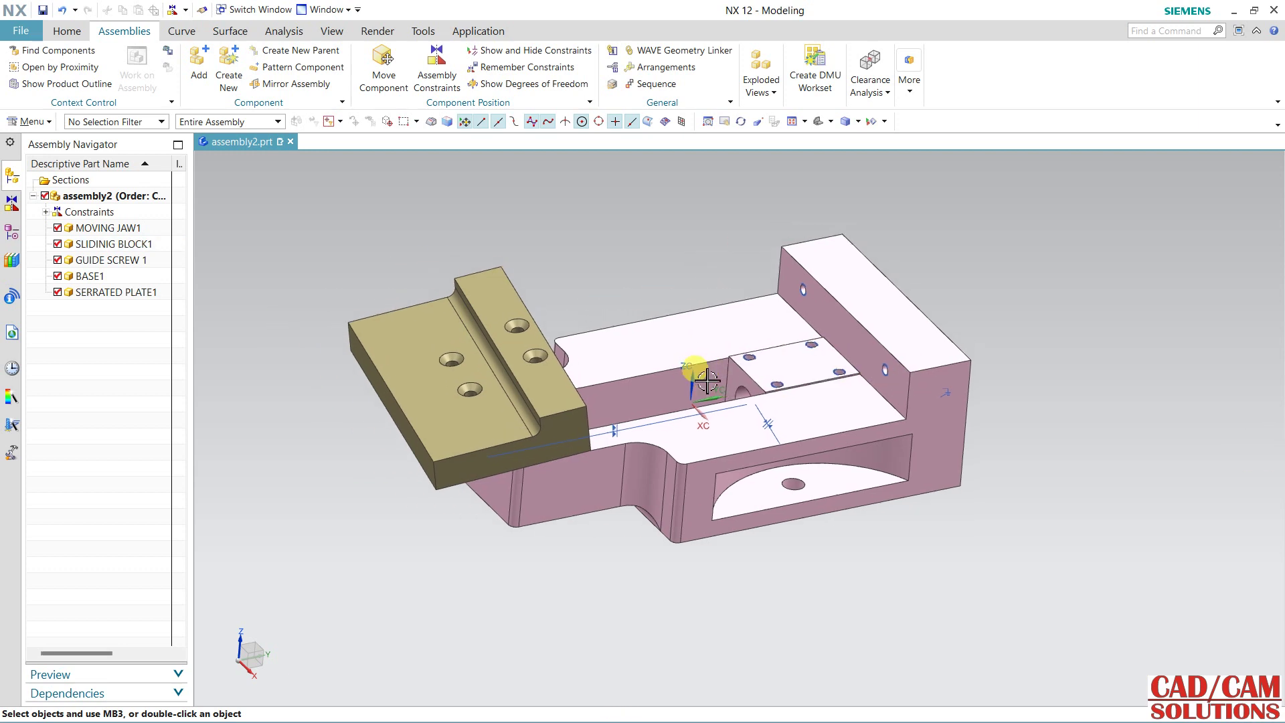
pyautogui.scroll(-2, 669, 341)
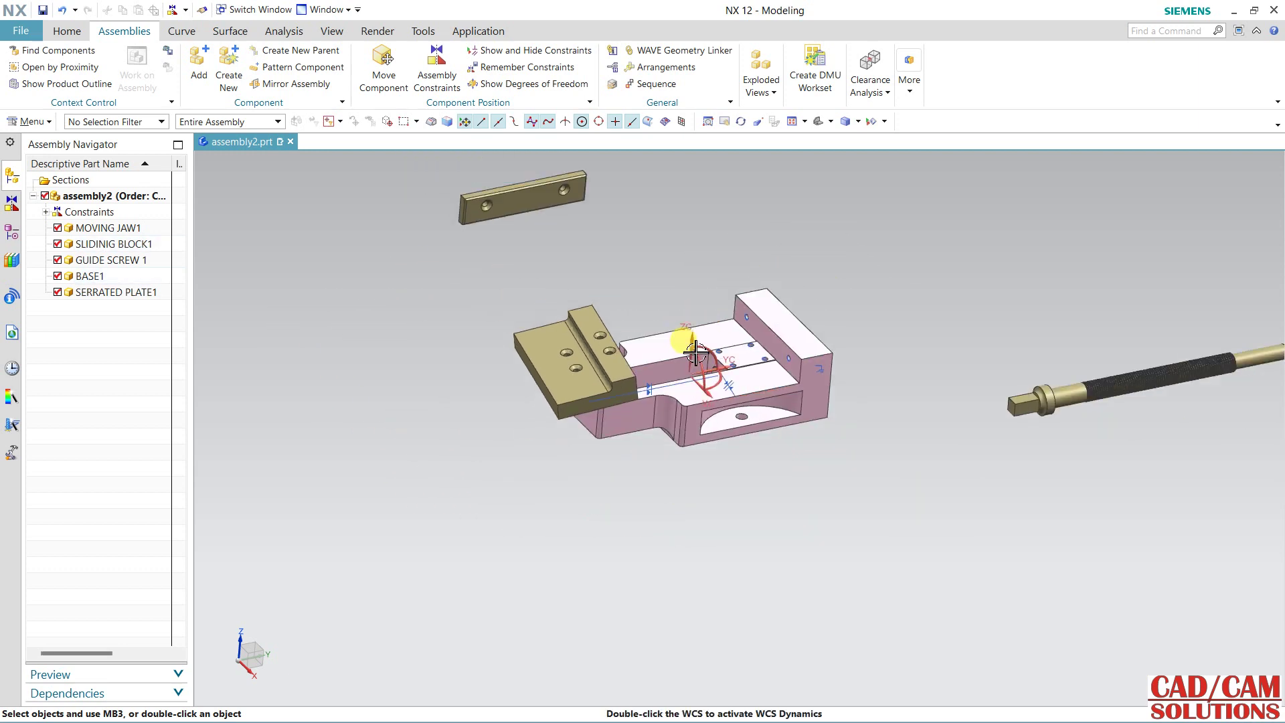
pyautogui.click(383, 64)
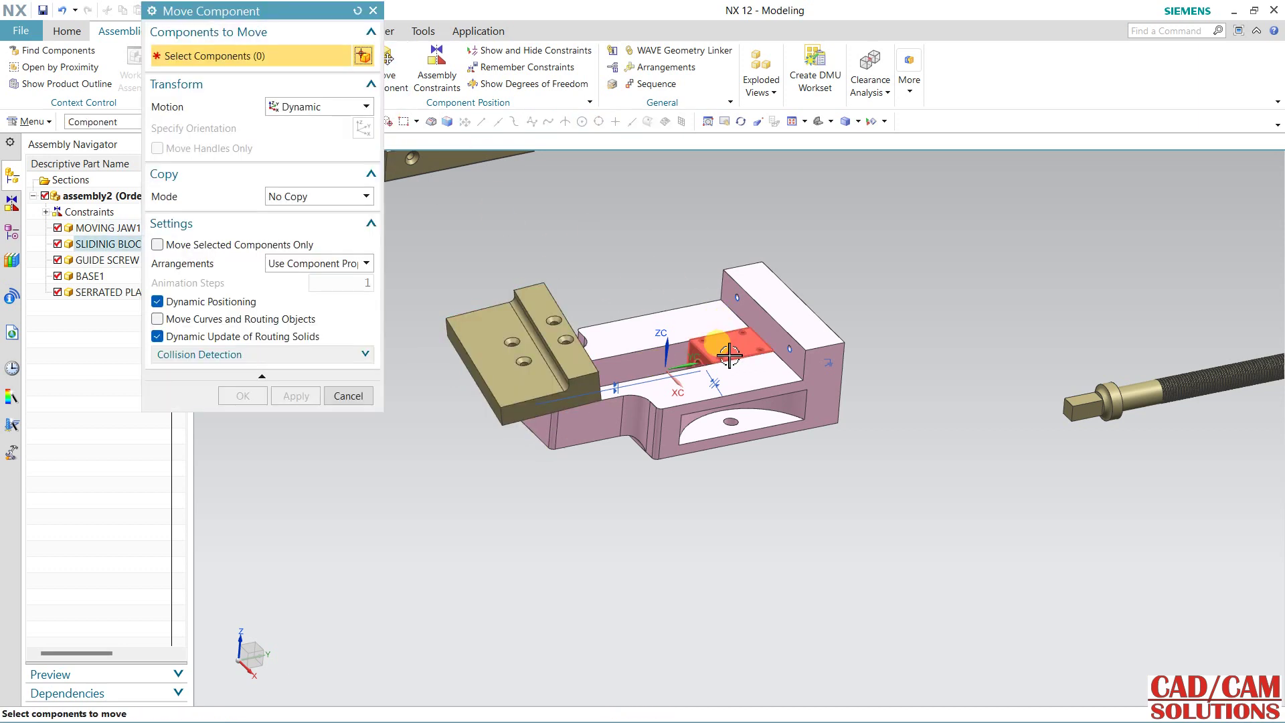
pyautogui.click(736, 347)
pyautogui.click(208, 128)
pyautogui.moveTo(790, 355); pyautogui.dragTo(720, 372)
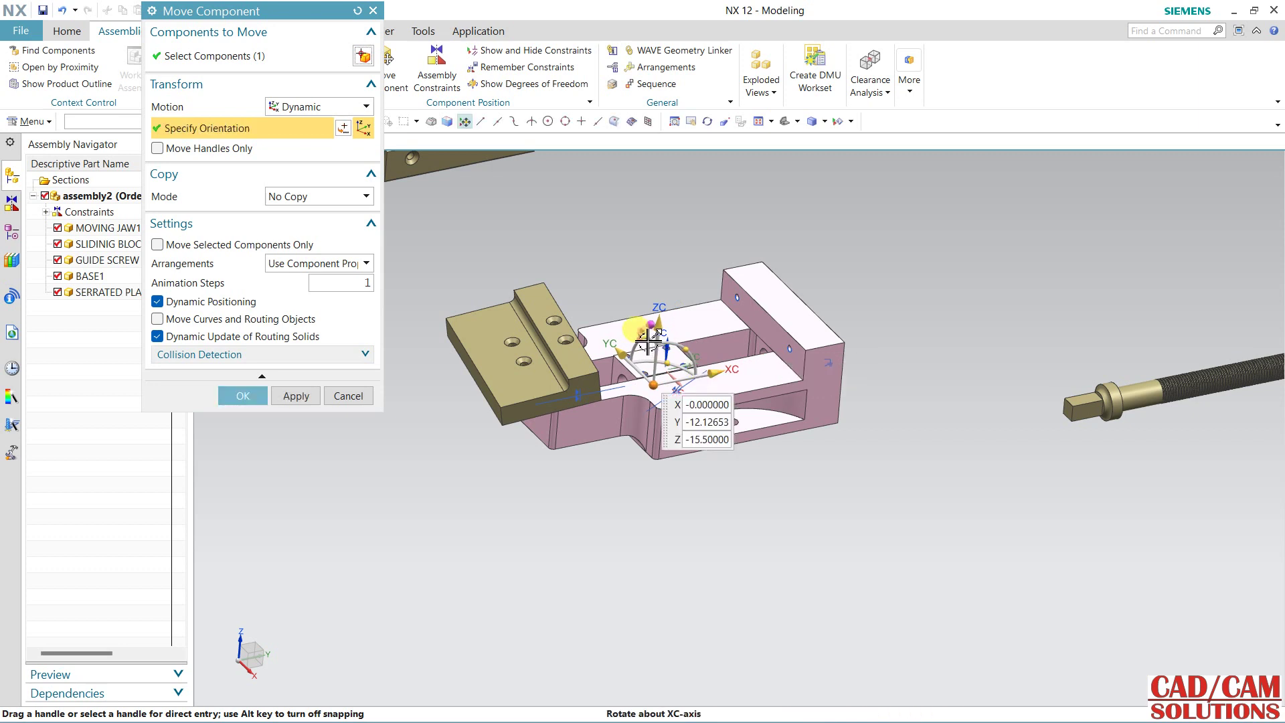
pyautogui.click(242, 395)
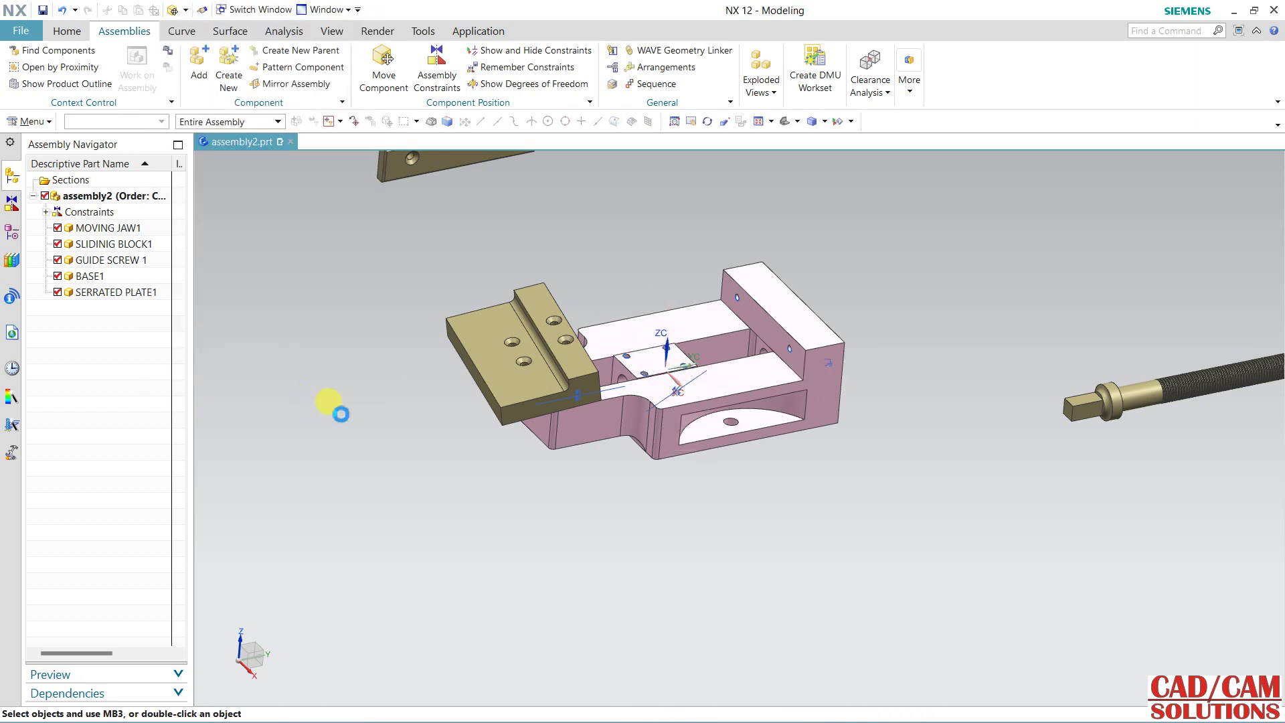
# - Align the rear hole in MOVING JAW1's lower section with the matching hole of SLIDINIG BLOCK1 using Touch Align, Infer Center/Axis
pyautogui.scroll(2, 541, 351)
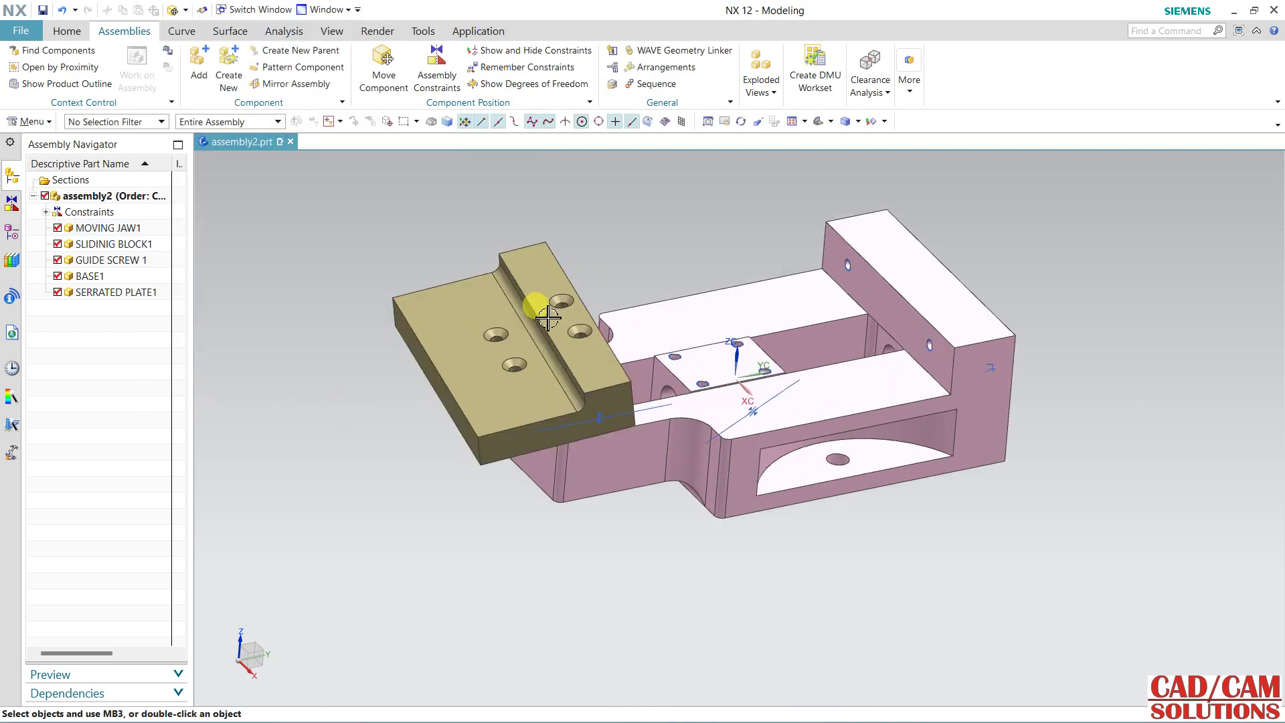
pyautogui.moveTo(695, 291); pyautogui.dragTo(663, 275, button='middle')
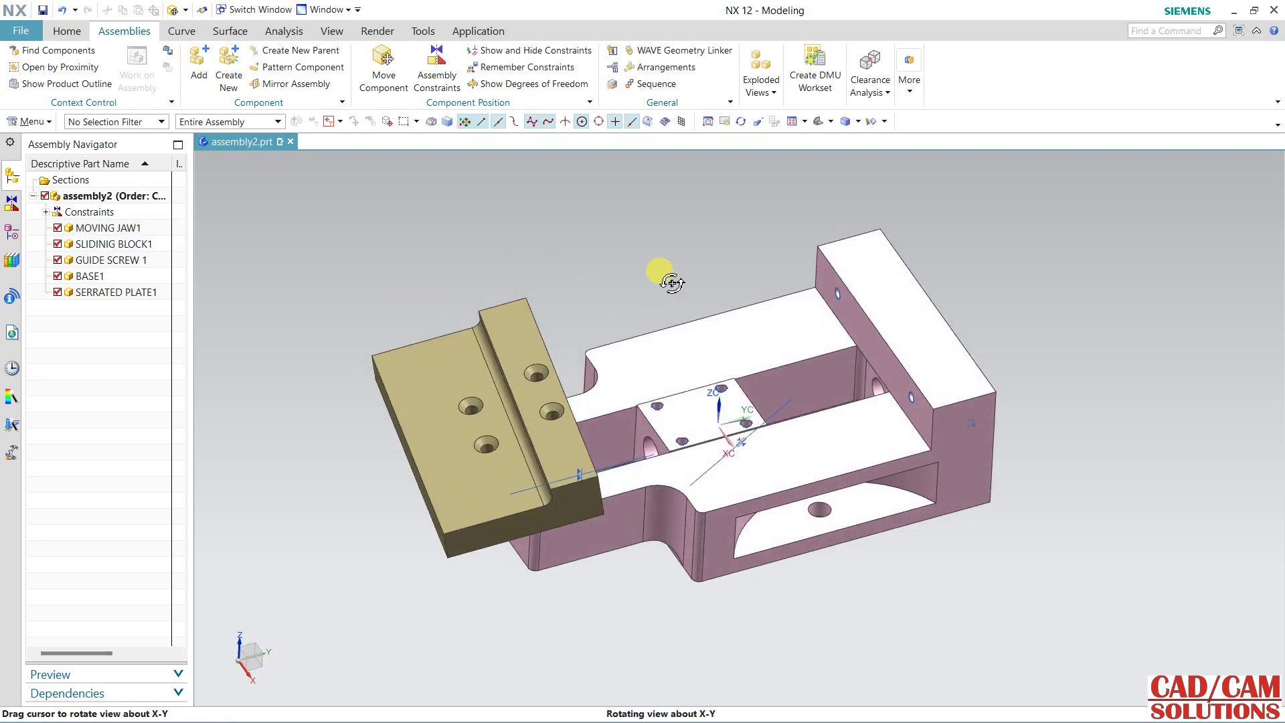
pyautogui.scroll(2, 726, 456)
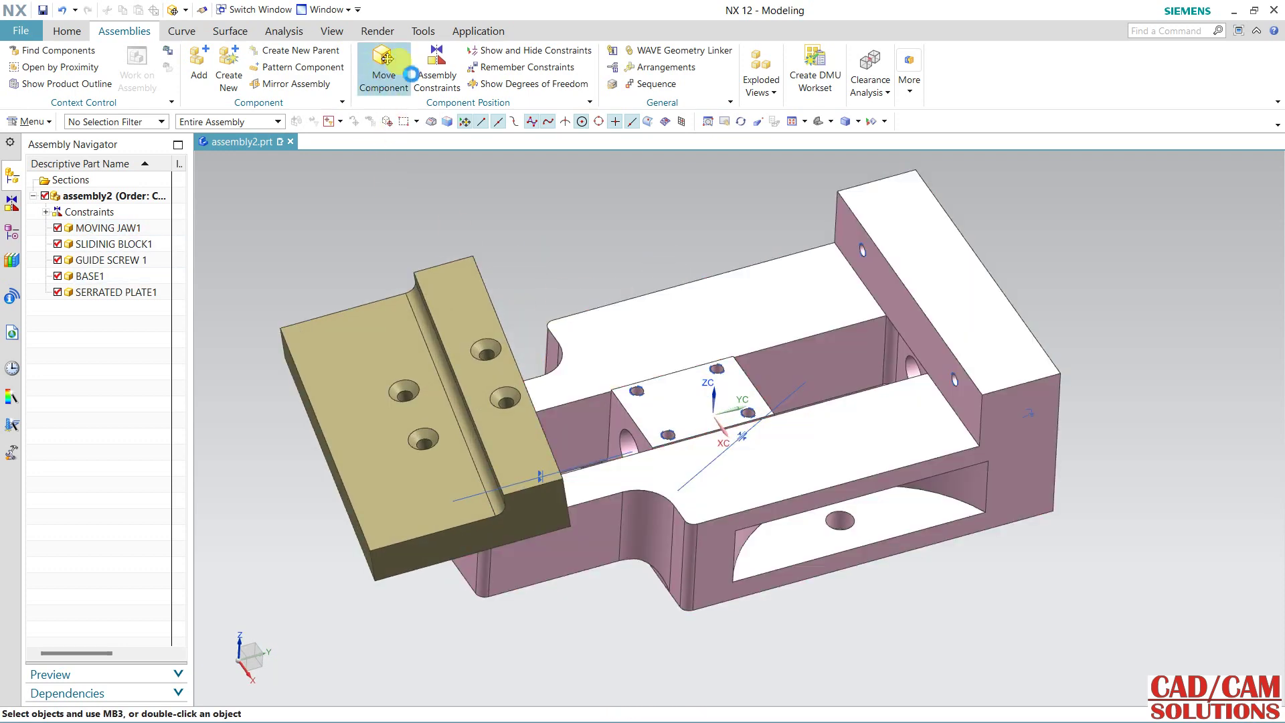
pyautogui.click(397, 69)
pyautogui.click(437, 72)
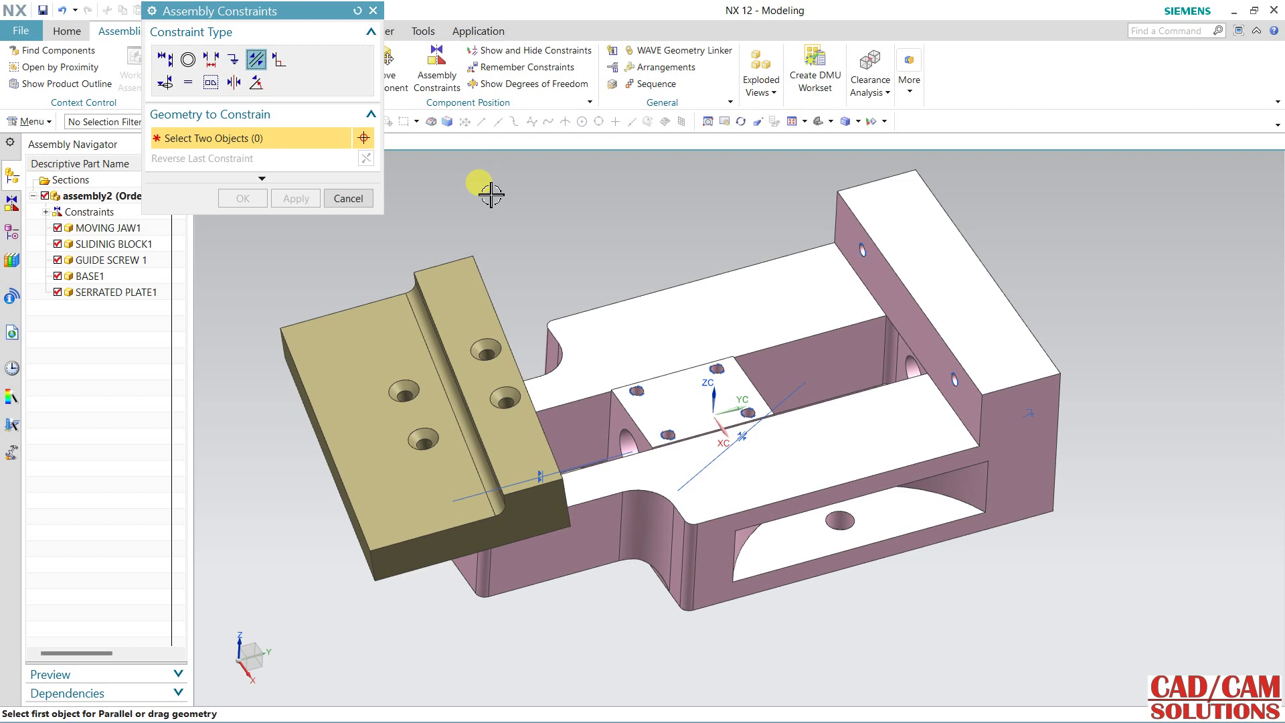
pyautogui.click(165, 59)
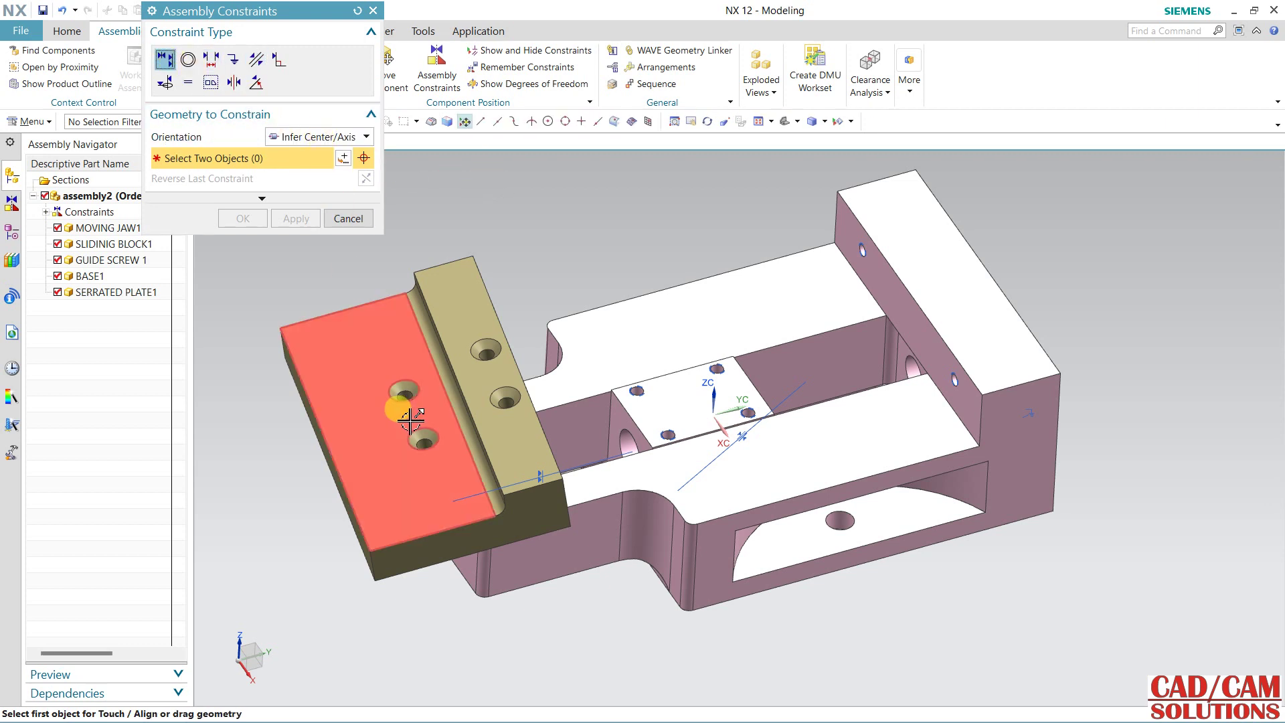
pyautogui.click(403, 395)
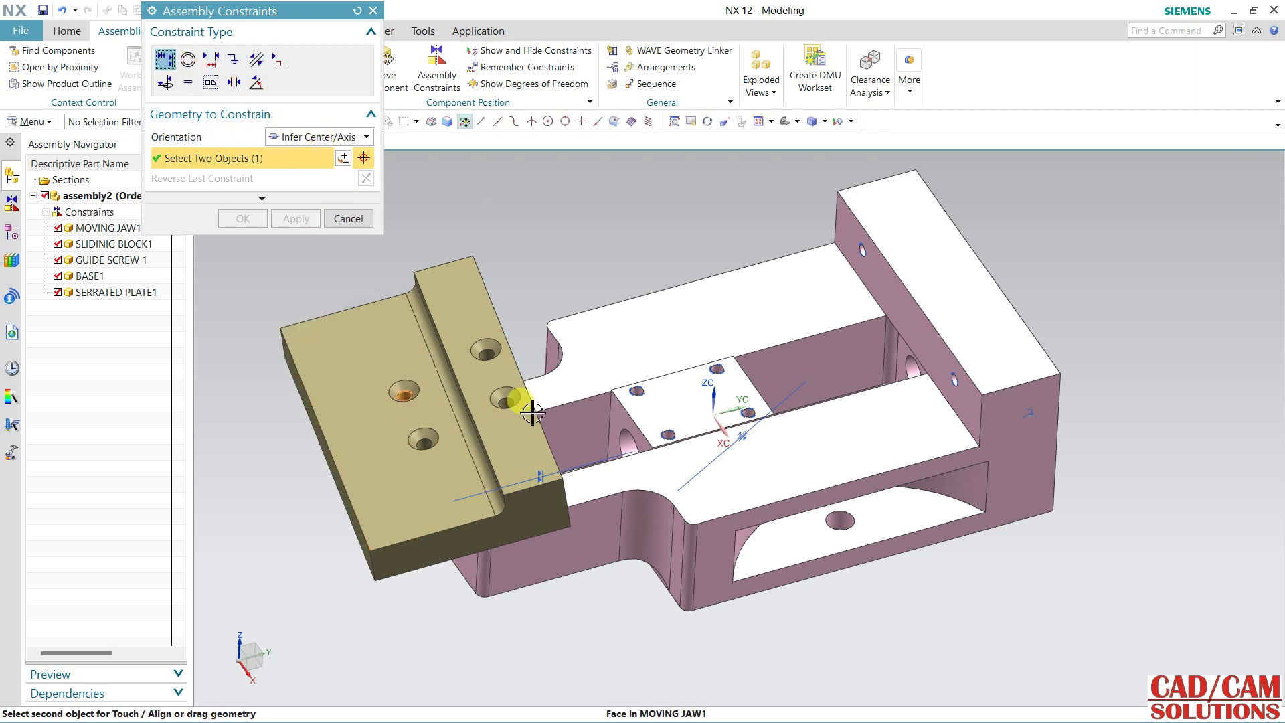
pyautogui.click(637, 394)
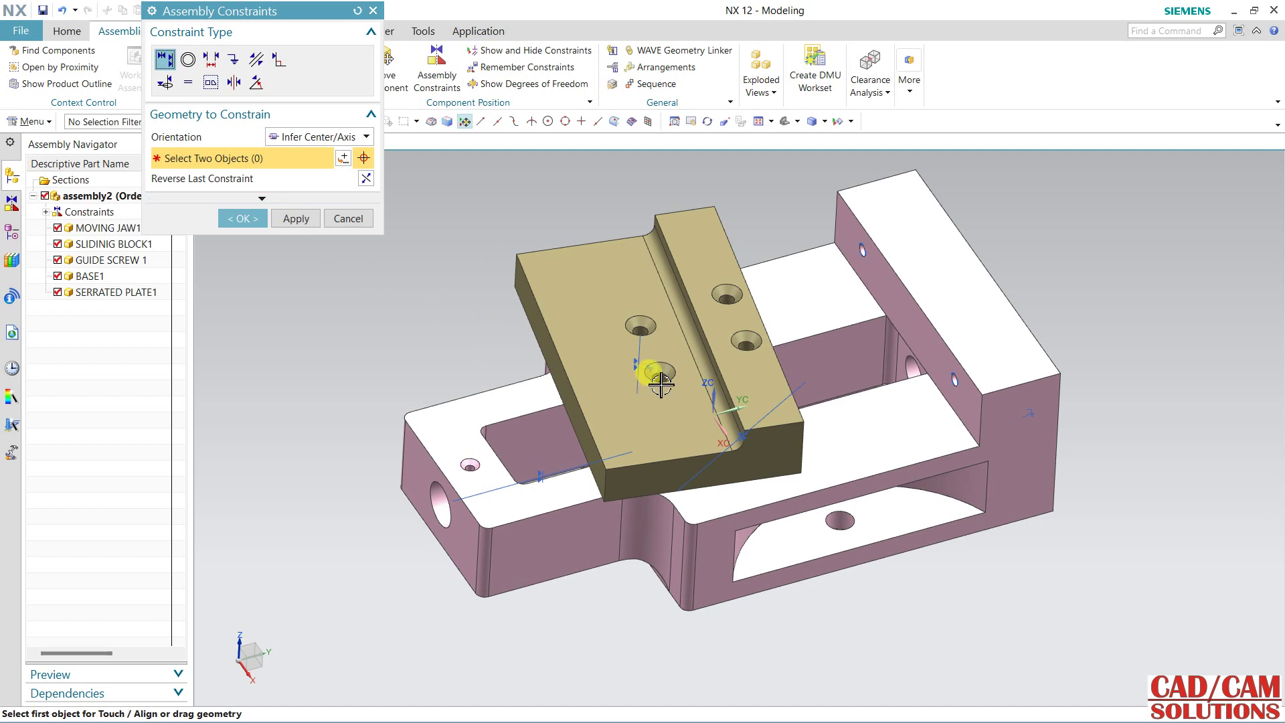
# - Align the other hole in MOVING JAW1's lower section with its matching hole on SLIDINIG BLOCK1
pyautogui.moveTo(746, 492); pyautogui.dragTo(680, 453, button='middle')
pyautogui.scroll(3, 686, 435)
pyautogui.scroll(3, 686, 435)
pyautogui.click(677, 434)
# - Align the two holes in MOVING JAW1's raised section with the remaining holes of SLIDINIG BLOCK1 and apply the constraints
pyautogui.scroll(-5, 688, 494)
pyautogui.scroll(1, 816, 462)
pyautogui.scroll(2, 818, 462)
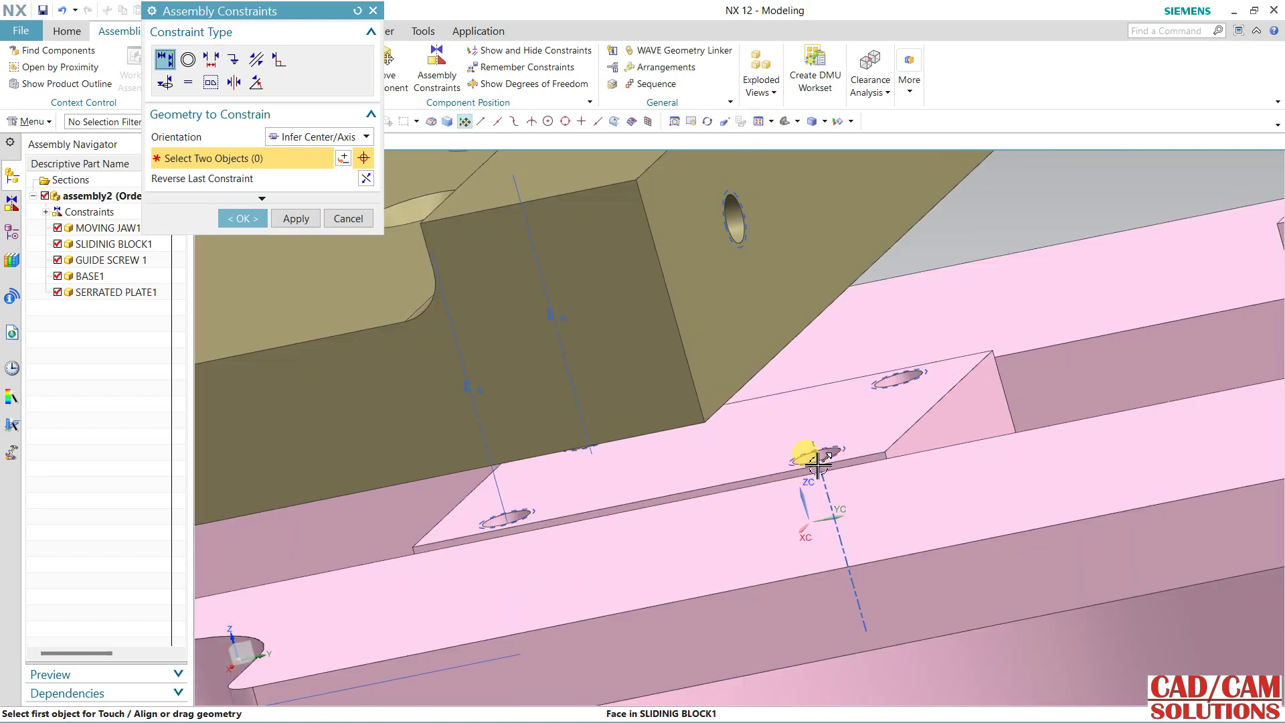
pyautogui.moveTo(828, 476); pyautogui.dragTo(820, 495, button='middle')
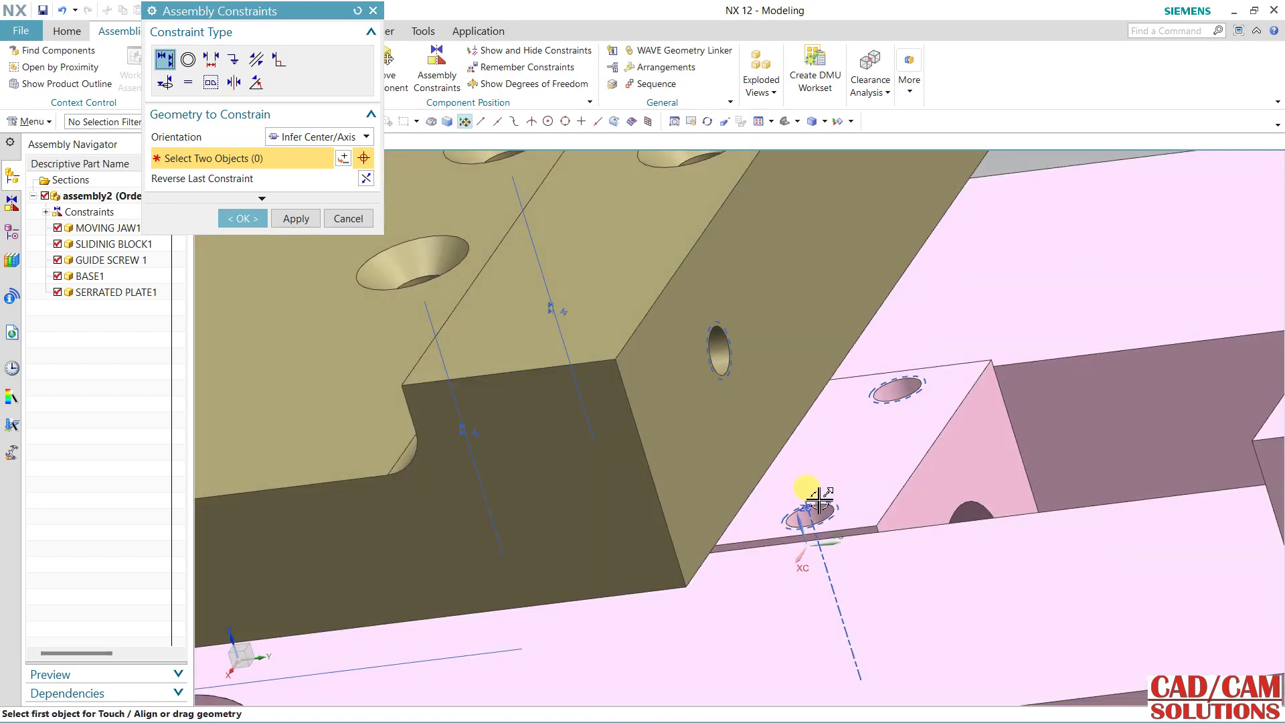
pyautogui.click(821, 514)
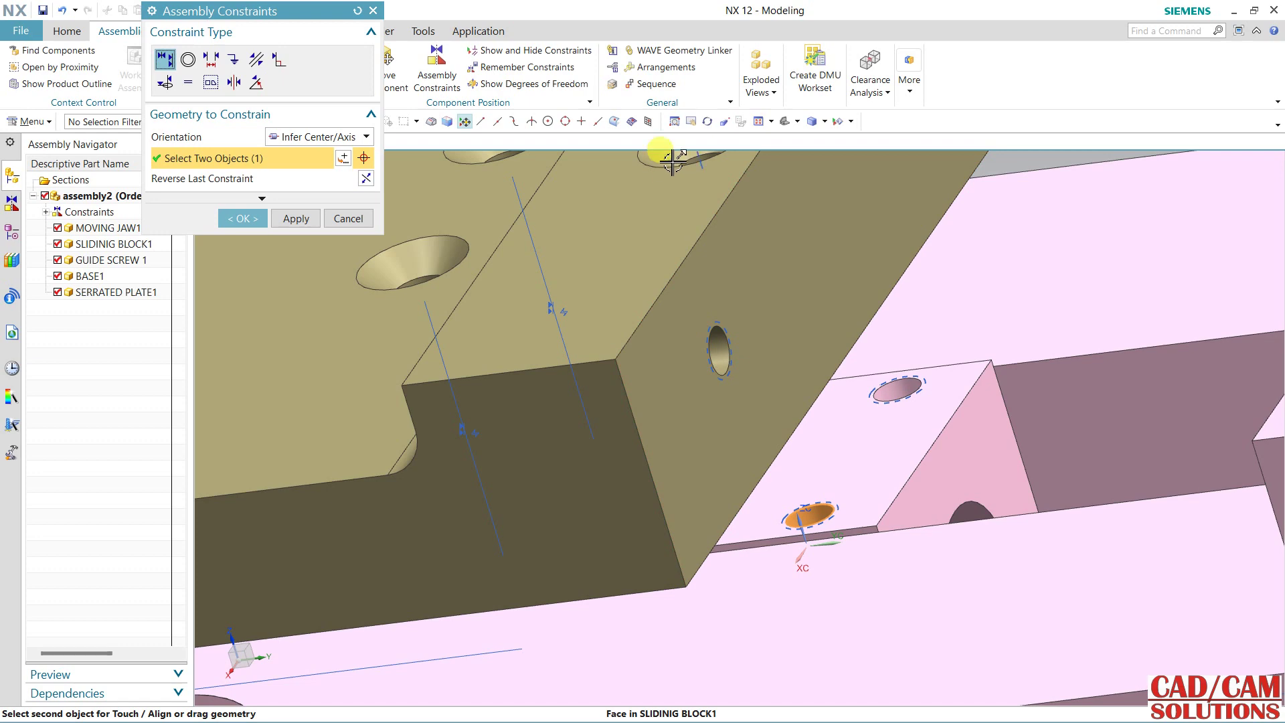
pyautogui.click(845, 476)
pyautogui.moveTo(923, 368); pyautogui.dragTo(883, 381, button='middle')
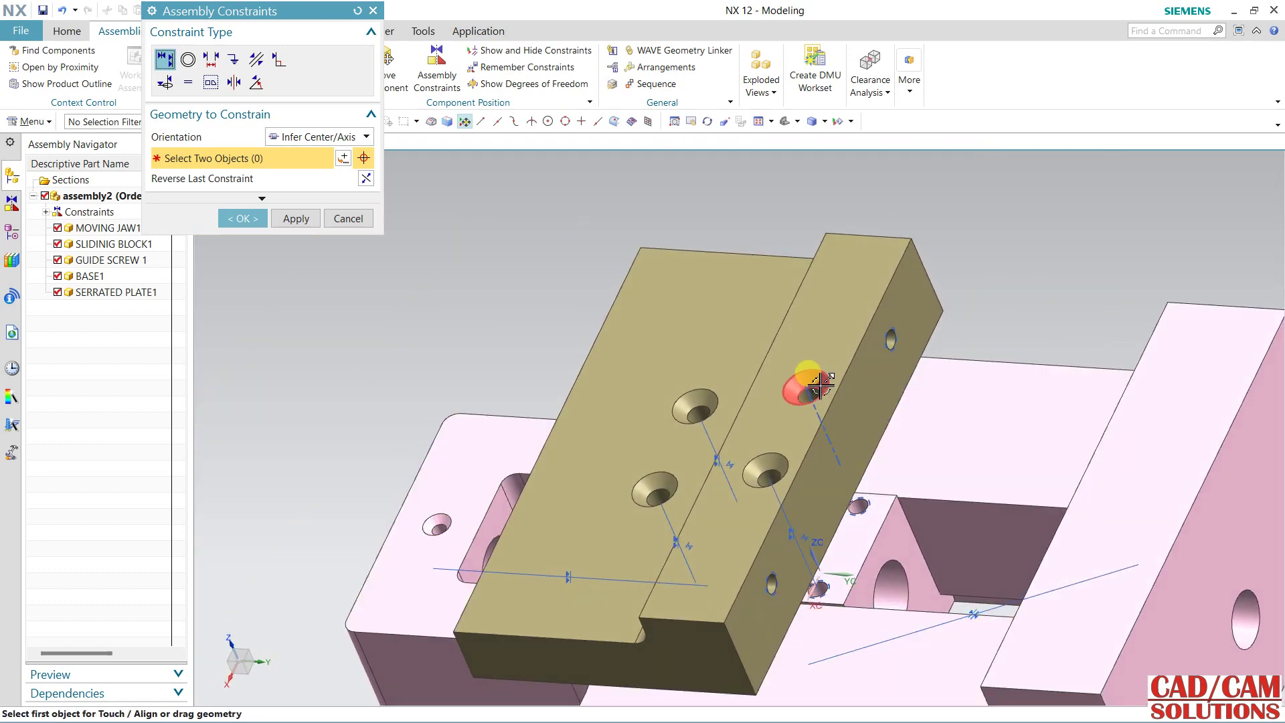
pyautogui.click(864, 508)
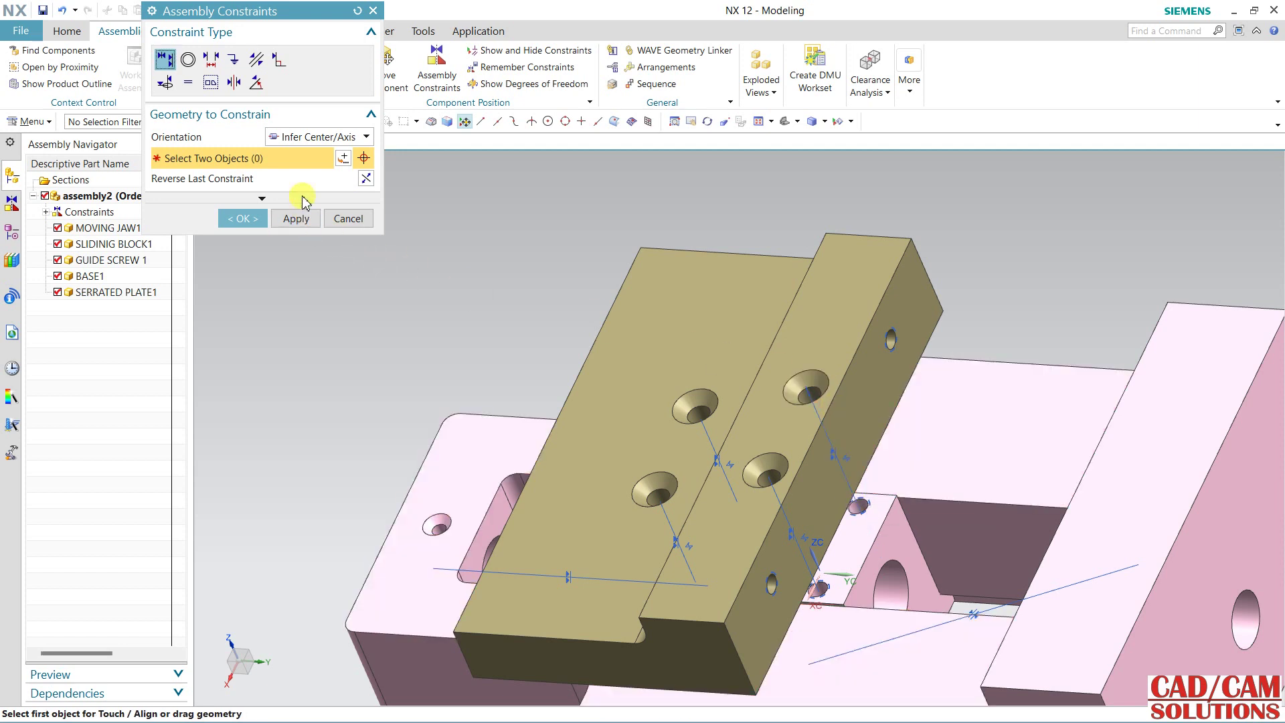
pyautogui.click(297, 219)
# - Add a 0 mm distance constraint between the underside of MOVING JAW1 and the top face of SLIDINIG BLOCK1
pyautogui.moveTo(425, 339); pyautogui.dragTo(511, 250, button='middle')
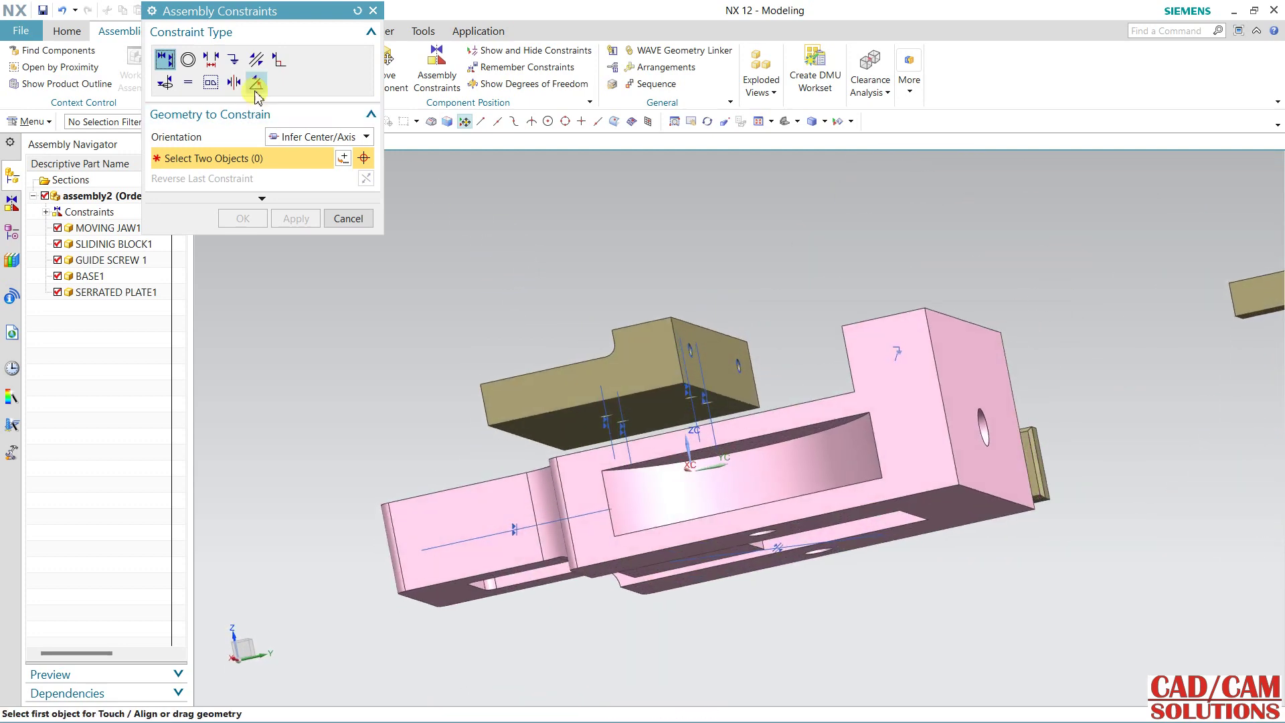
pyautogui.click(212, 61)
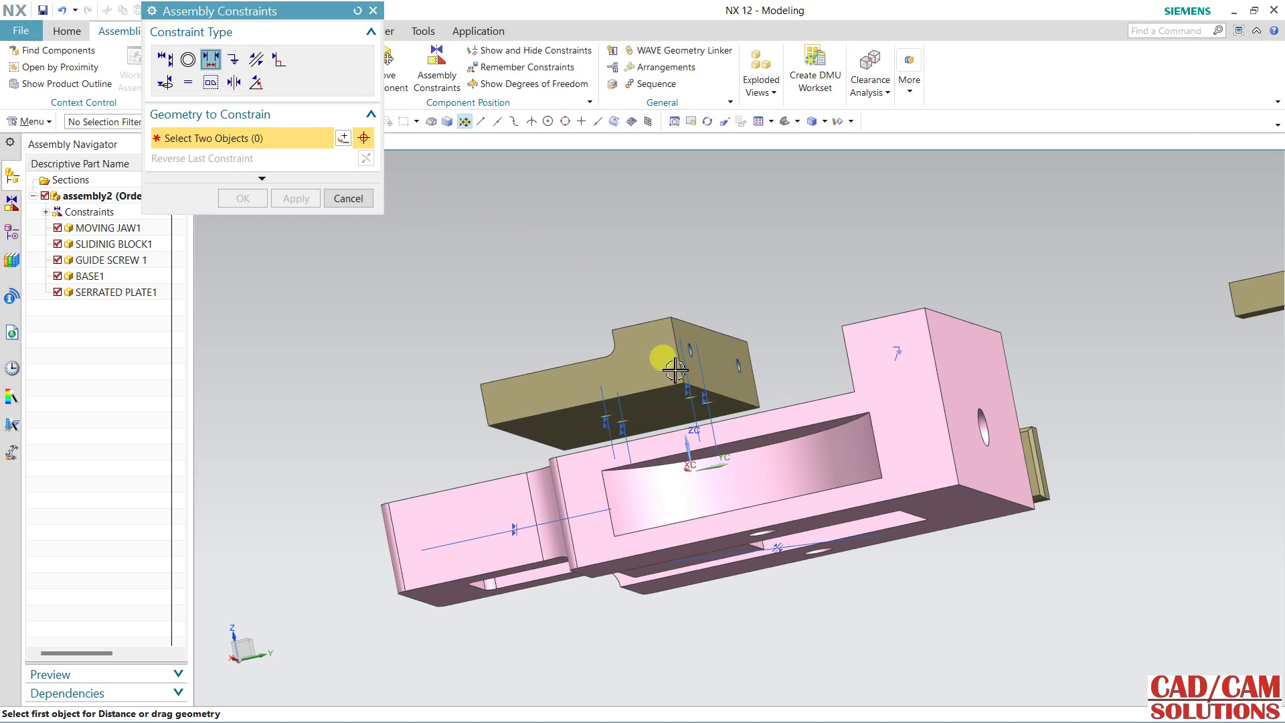
pyautogui.click(669, 405)
pyautogui.moveTo(726, 278); pyautogui.dragTo(743, 436, button='middle')
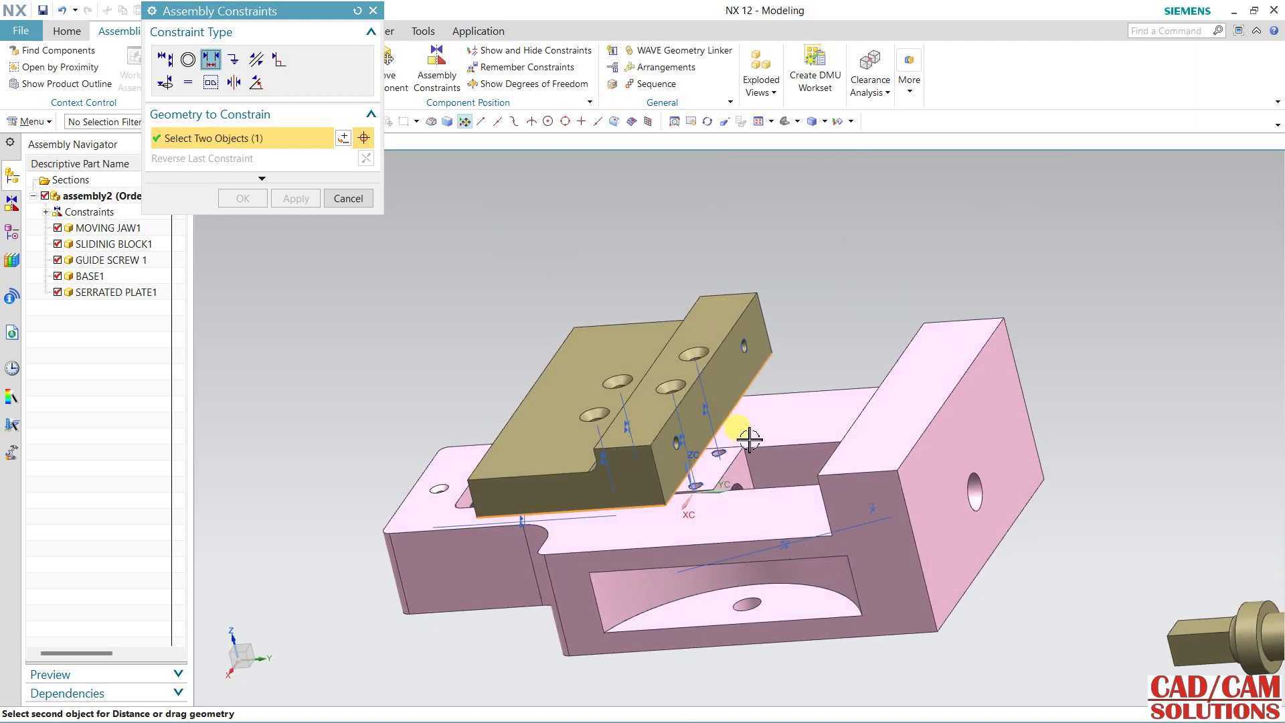
pyautogui.click(718, 472)
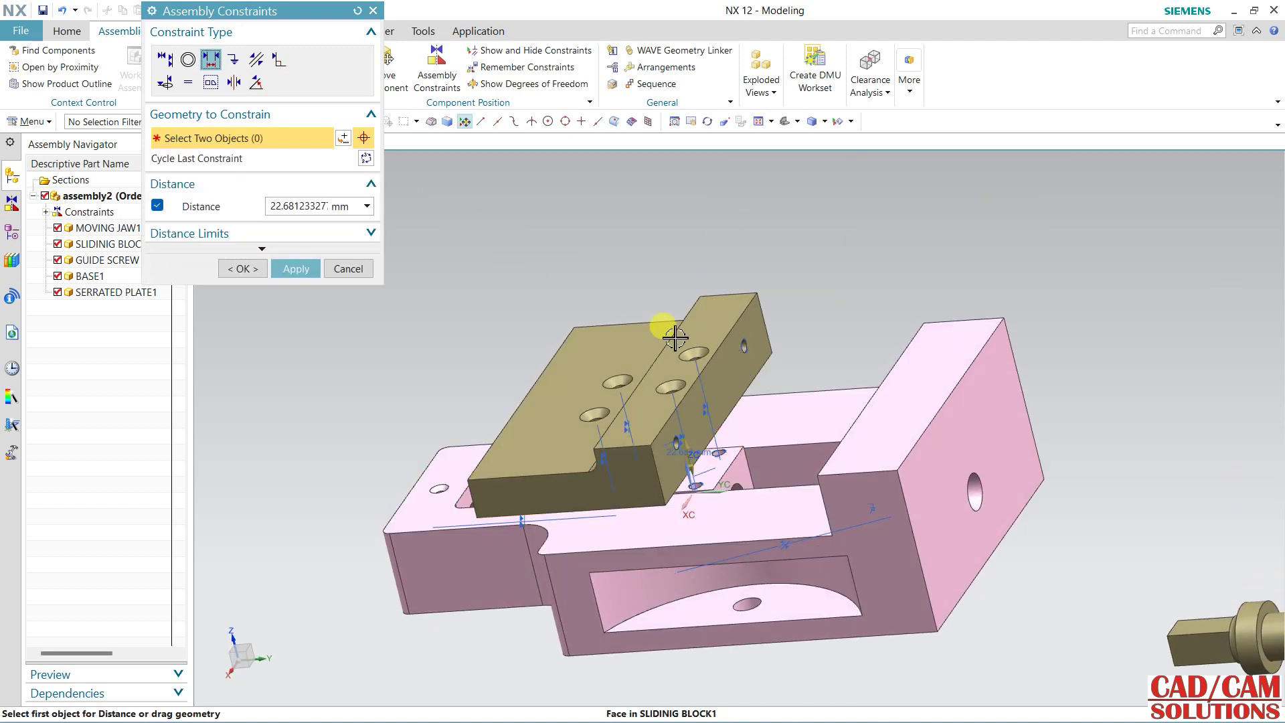
pyautogui.click(279, 209)
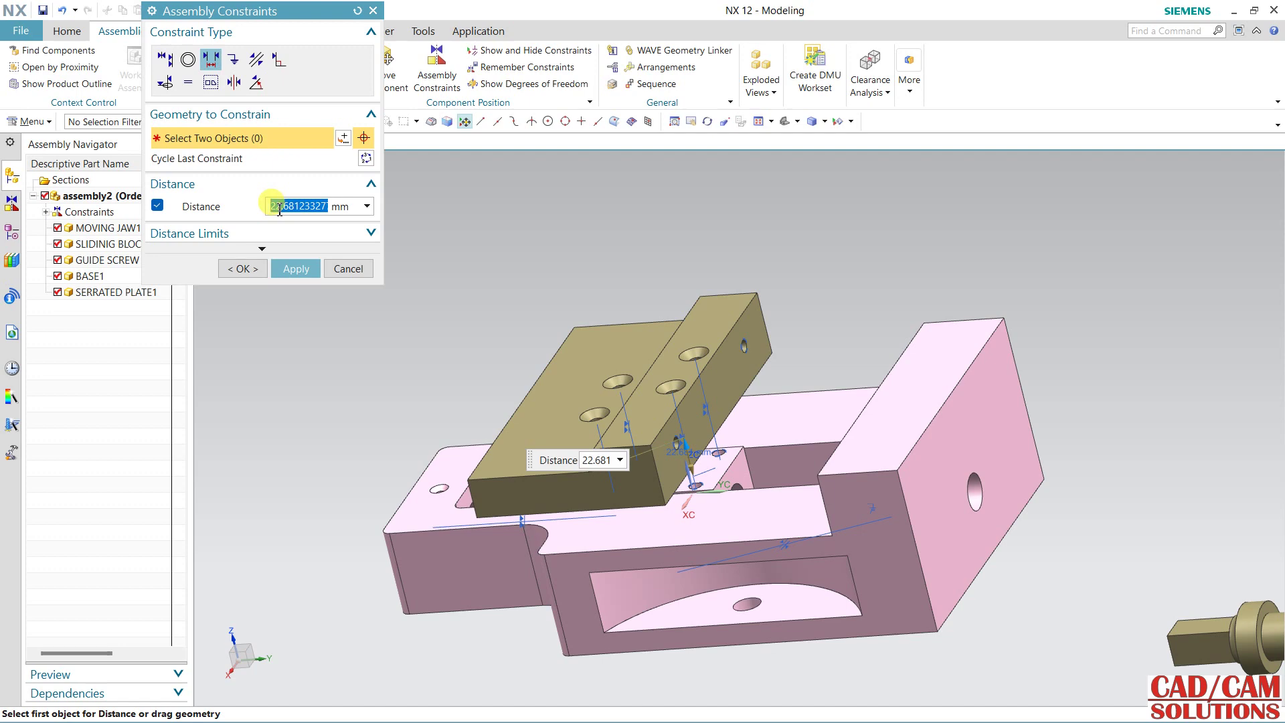
pyautogui.write('0')
pyautogui.press('Return')
pyautogui.click(242, 269)
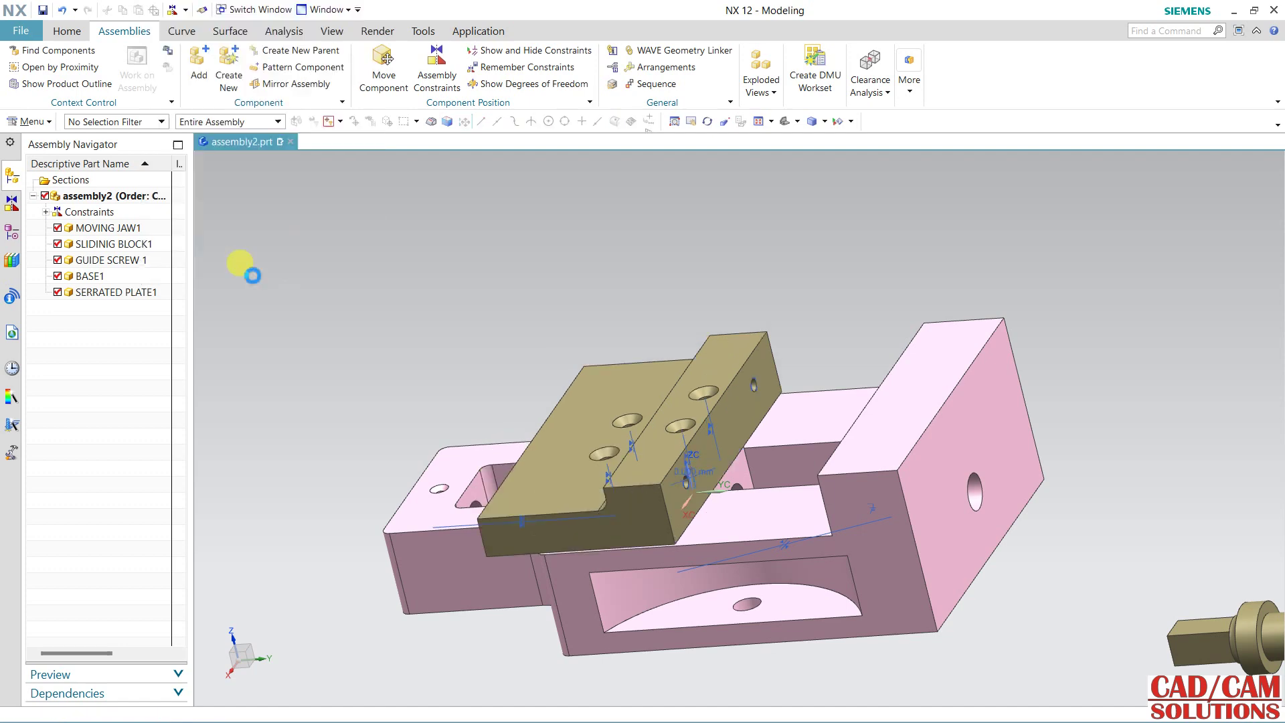
# - Move MOVING JAW1 a short way along the base's slot with dynamic motion
pyautogui.moveTo(606, 332); pyautogui.dragTo(539, 258, button='middle')
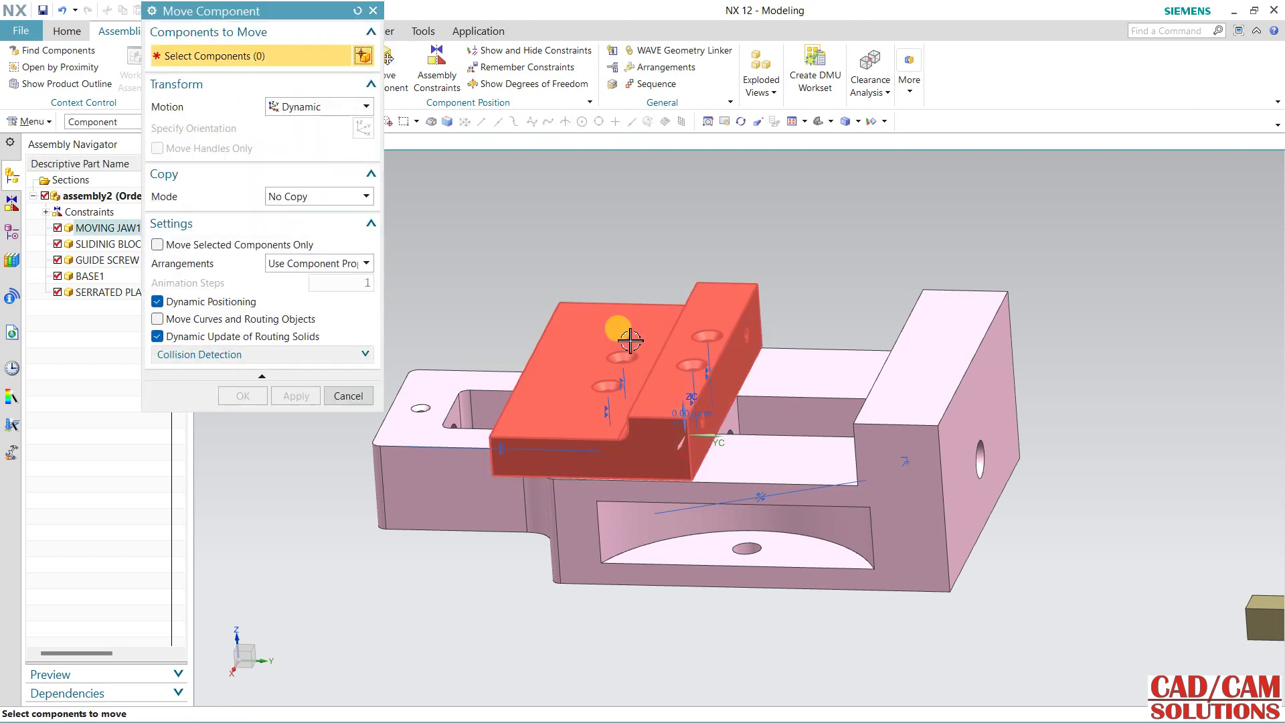
pyautogui.click(629, 341)
pyautogui.middleClick(396, 252)
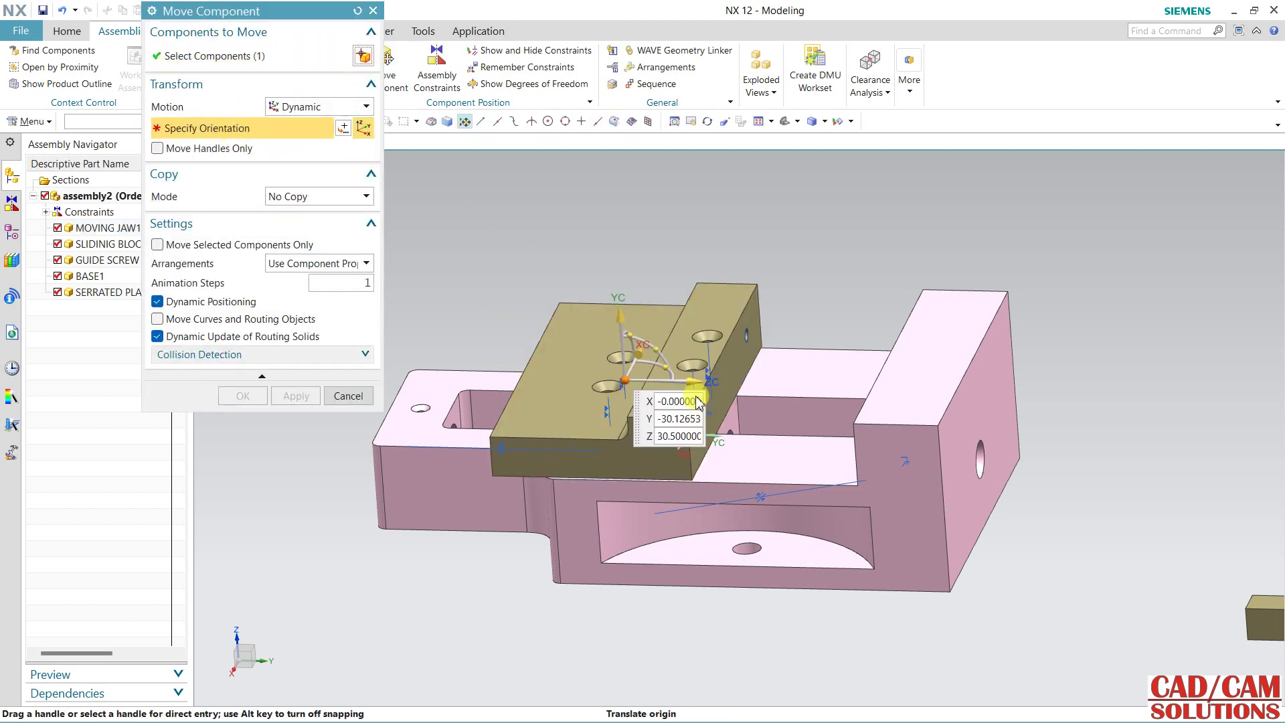
pyautogui.moveTo(690, 380); pyautogui.dragTo(670, 399)
pyautogui.click(241, 396)
# - Rotate SERRATED PLATE1 about its vertical axis with dynamic motion until it runs parallel to the vice's jaw faces
pyautogui.moveTo(307, 393); pyautogui.dragTo(402, 444, button='middle')
pyautogui.scroll(-2, 402, 444)
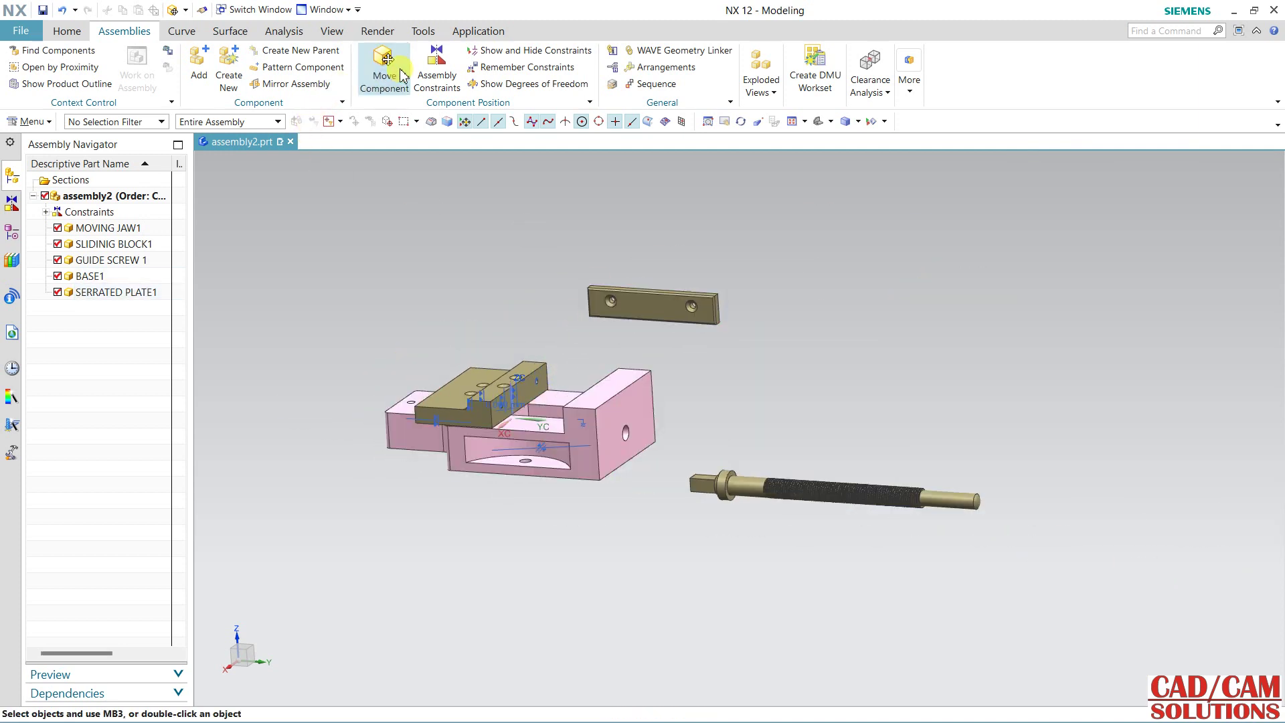
pyautogui.click(676, 316)
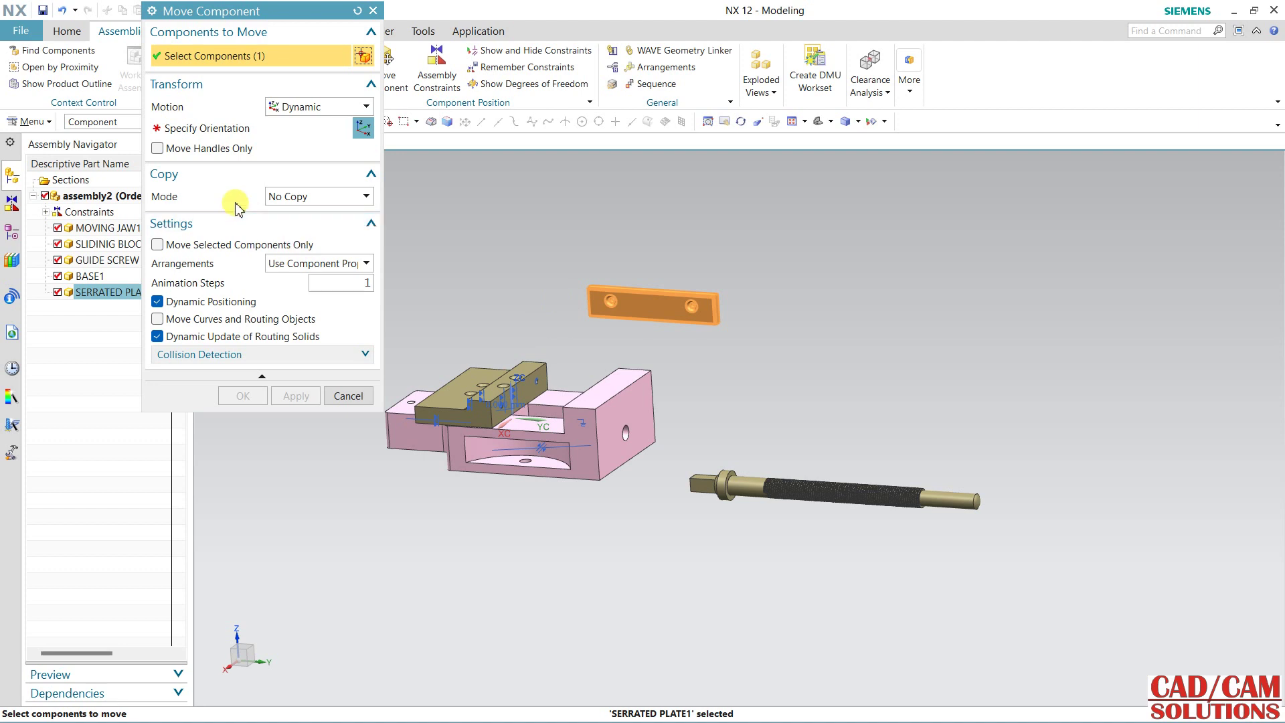
pyautogui.click(235, 125)
pyautogui.moveTo(670, 326); pyautogui.dragTo(777, 161)
# - Switch the move mode to Copy and create one copy of SERRATED PLATE1 spaced beside the original along XC
pyautogui.click(329, 196)
pyautogui.click(301, 227)
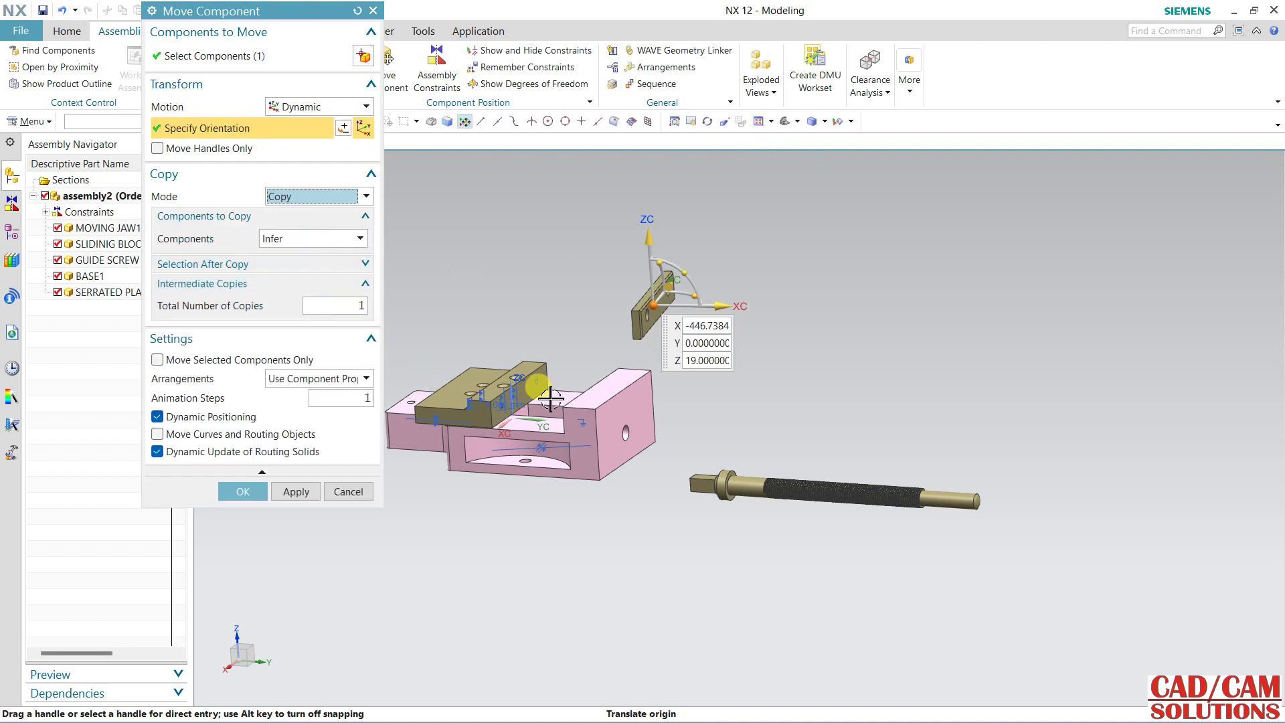
pyautogui.click(768, 307)
pyautogui.moveTo(799, 306); pyautogui.dragTo(878, 308)
# - Set the mode back to No Copy and rotate the copied serrated plate -180° about its ZC axis
pyautogui.click(325, 196)
pyautogui.click(322, 212)
pyautogui.moveTo(775, 294); pyautogui.dragTo(649, 347)
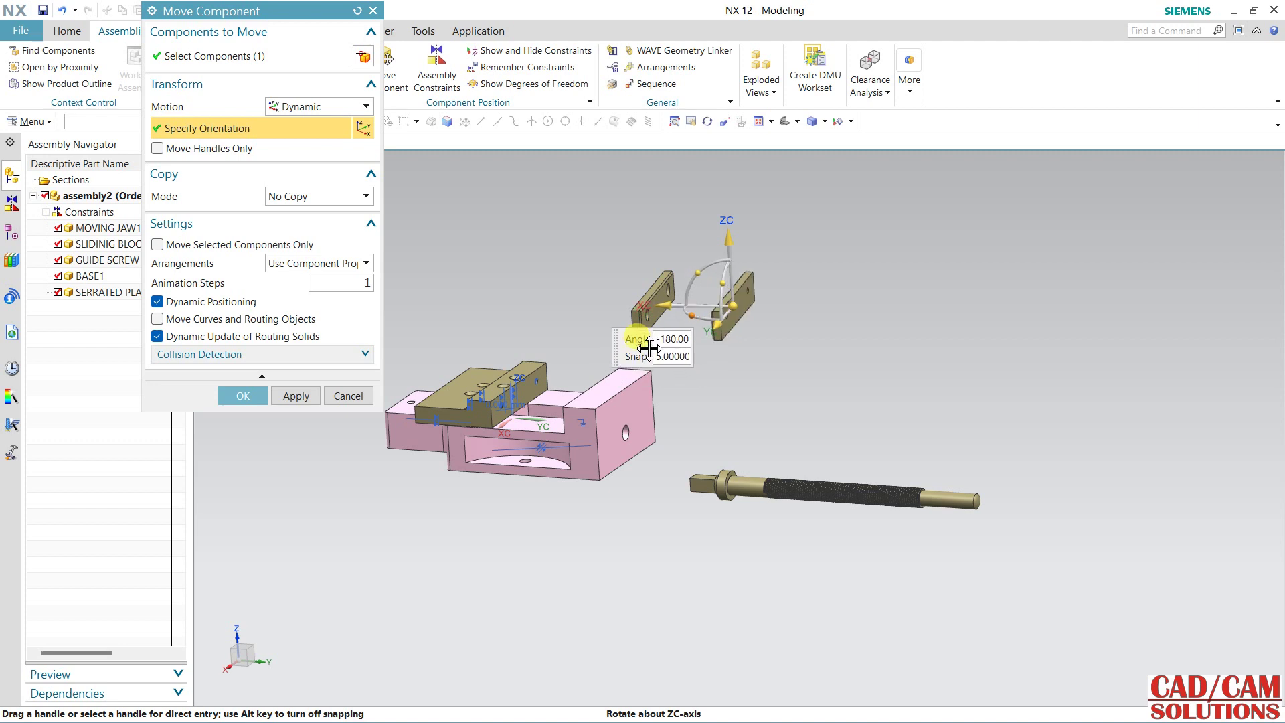
pyautogui.click(227, 396)
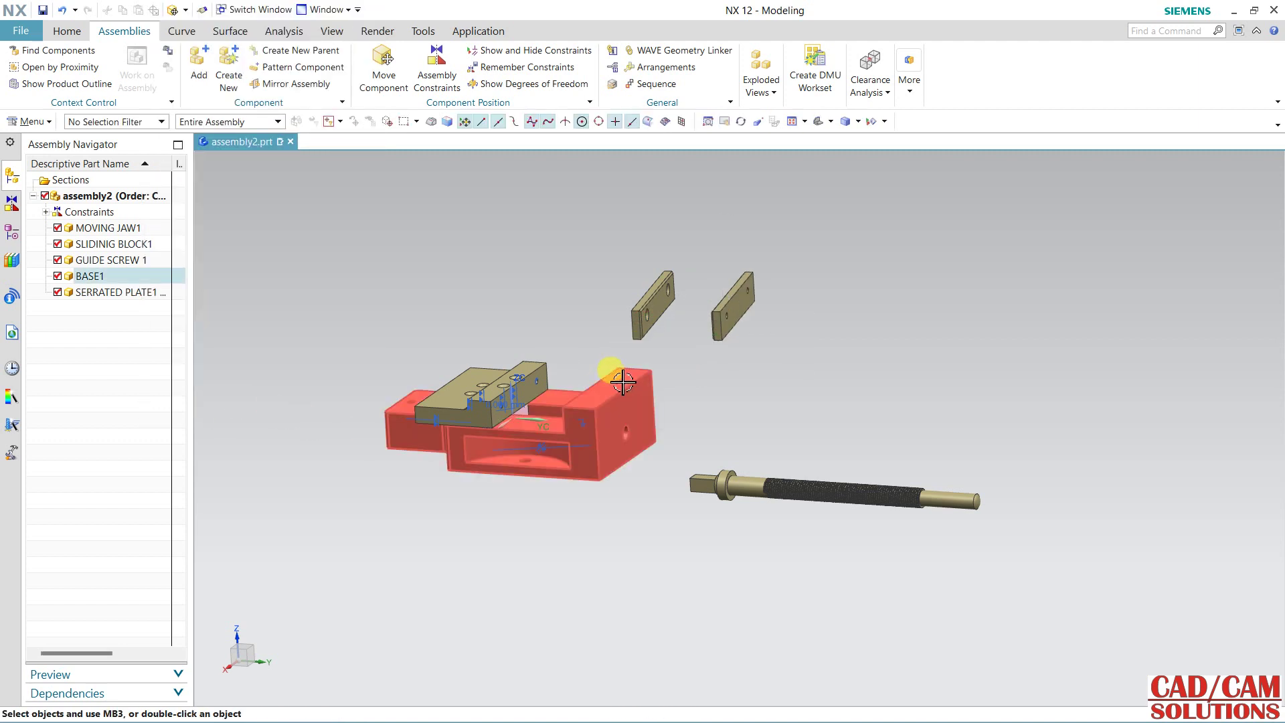
# - Align the near hole in MOVING JAW1's front face with the matching hole of the original serrated plate using Touch Align, Infer Center/Axis
pyautogui.moveTo(698, 374); pyautogui.dragTo(708, 451, button='middle')
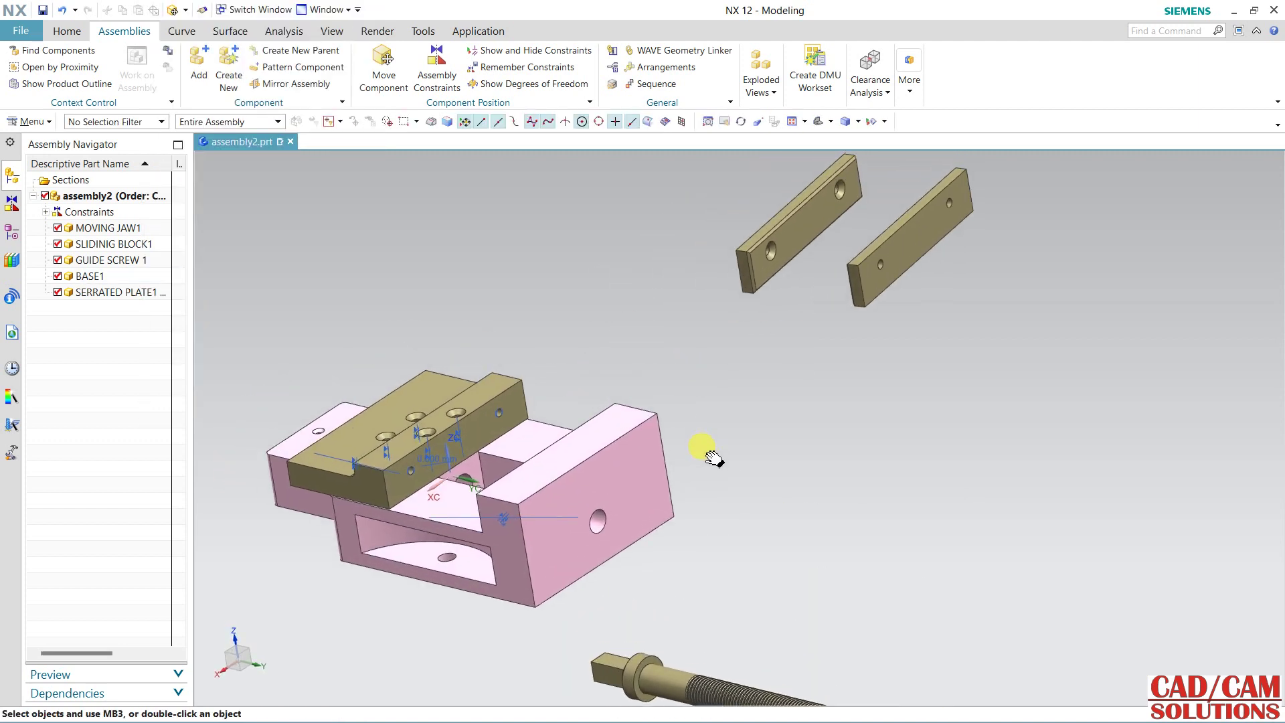
pyautogui.scroll(3, 772, 479)
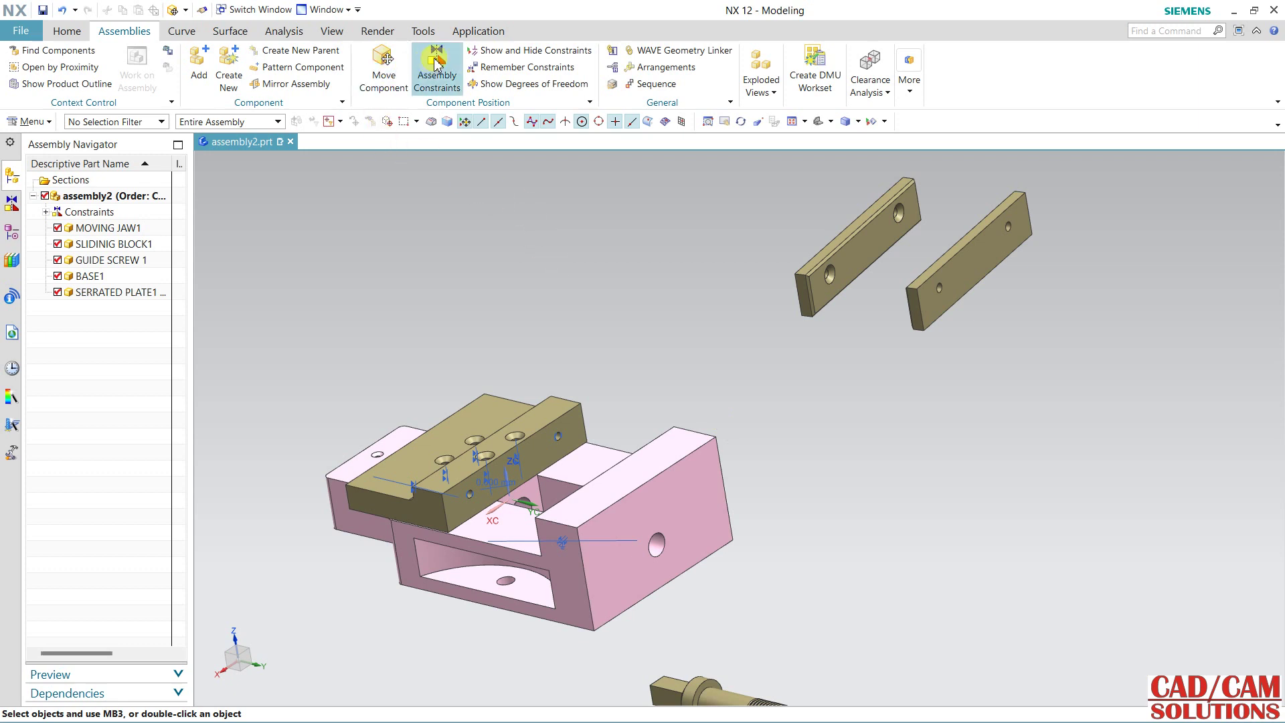
pyautogui.click(165, 59)
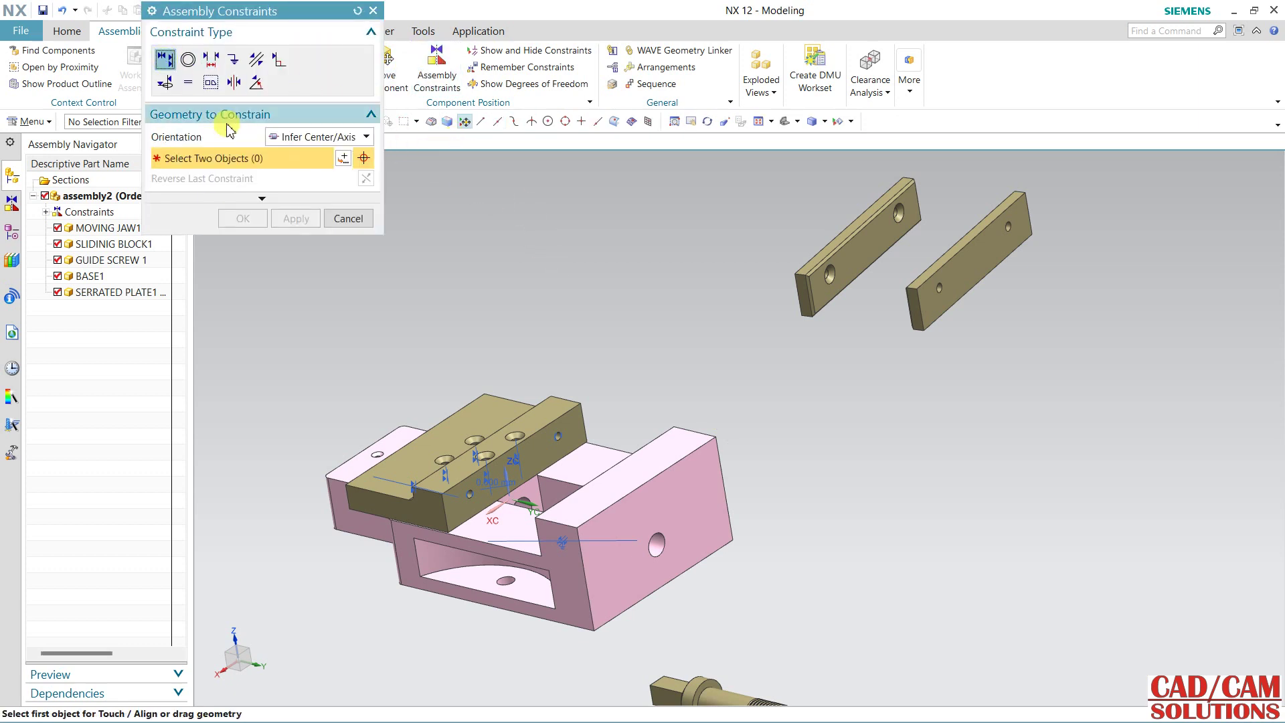
pyautogui.scroll(5, 468, 492)
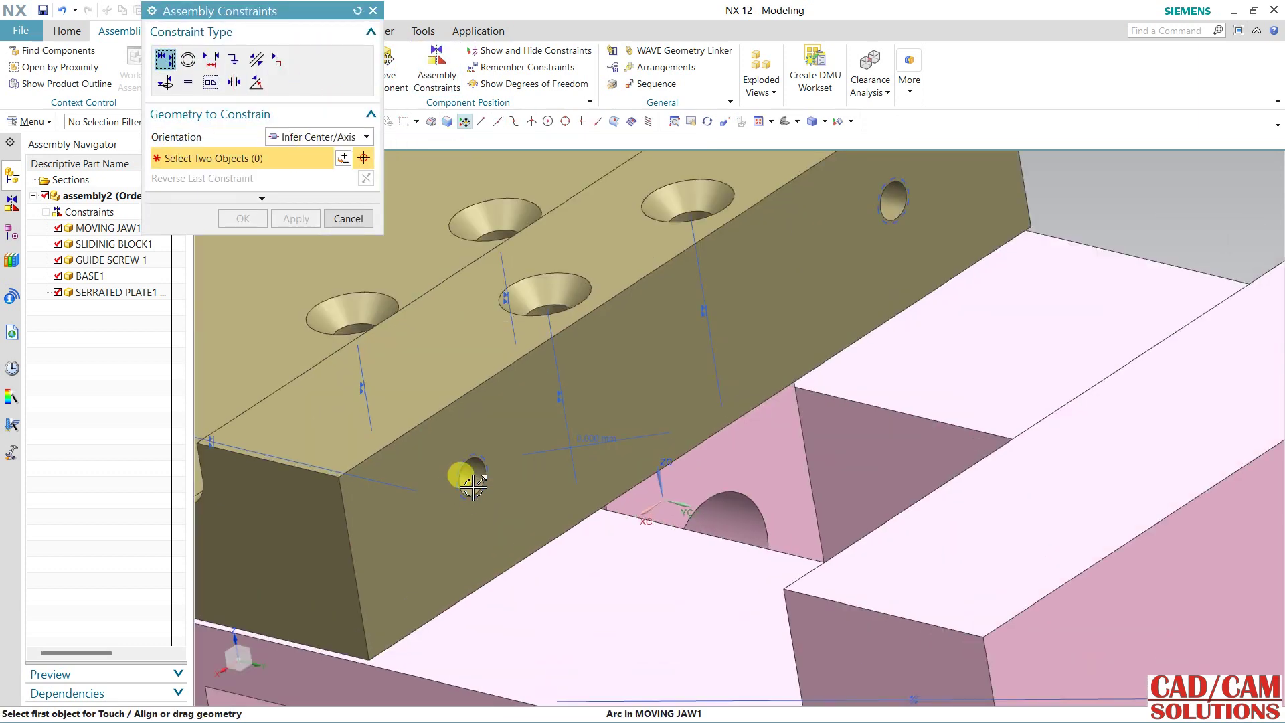
pyautogui.click(472, 482)
pyautogui.scroll(-6, 472, 482)
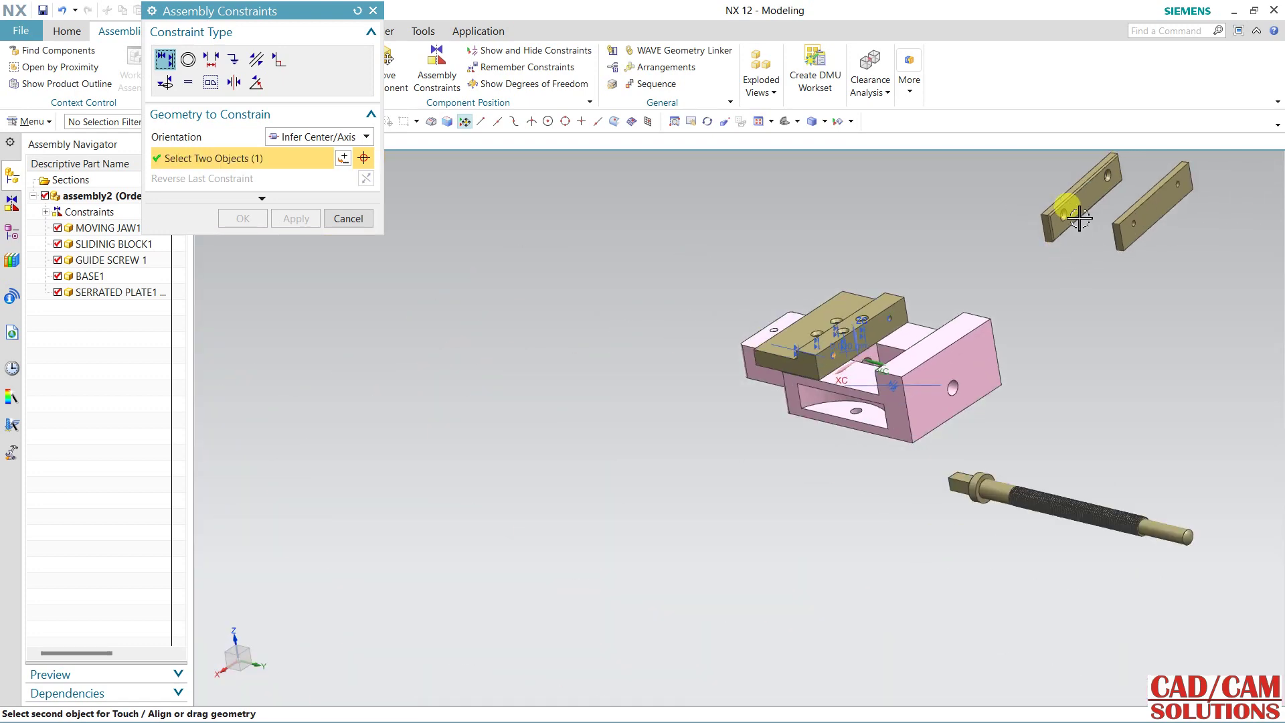
pyautogui.scroll(5, 1064, 229)
pyautogui.scroll(2, 1064, 230)
pyautogui.click(993, 264)
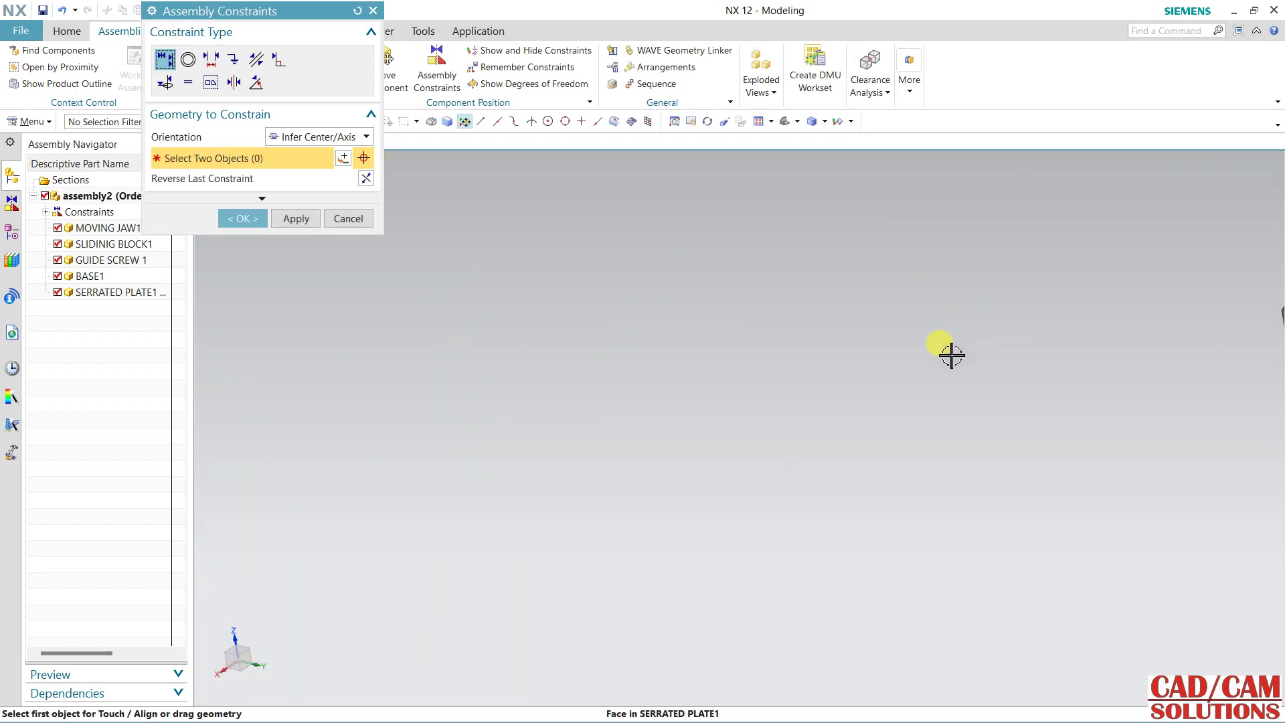
# - Align the serrated plate's far hole with the matching hole in MOVING JAW1's front face
pyautogui.scroll(-4, 952, 350)
pyautogui.scroll(2, 731, 498)
pyautogui.scroll(3, 732, 499)
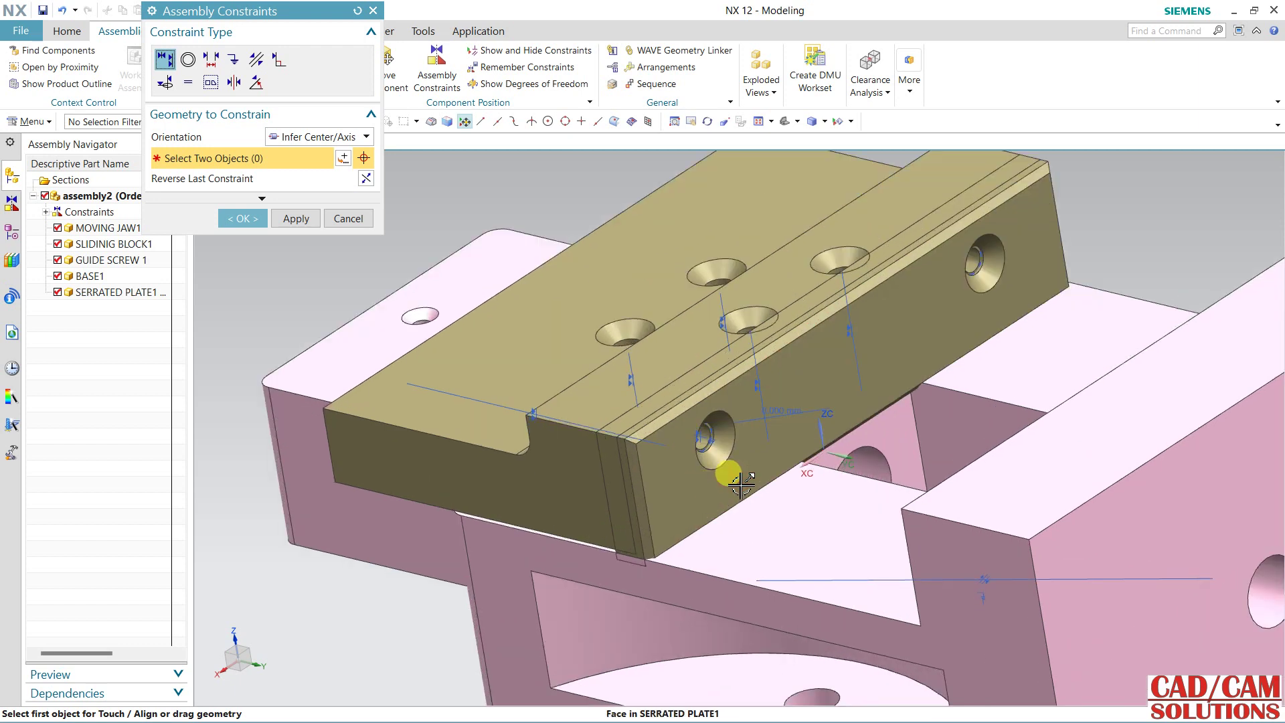
pyautogui.click(985, 270)
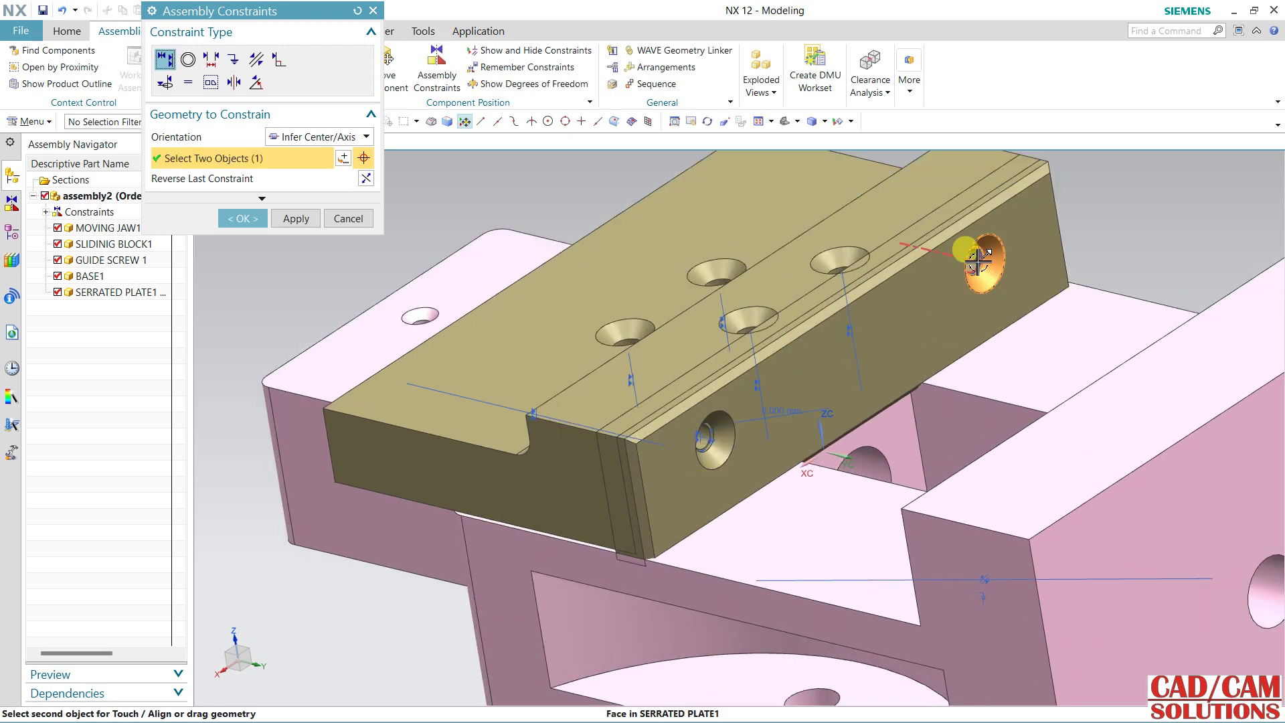
pyautogui.click(977, 265)
# - Align a hole of the second serrated plate with the near hole in the inner face of BASE1's fixed jaw
pyautogui.scroll(-5, 789, 372)
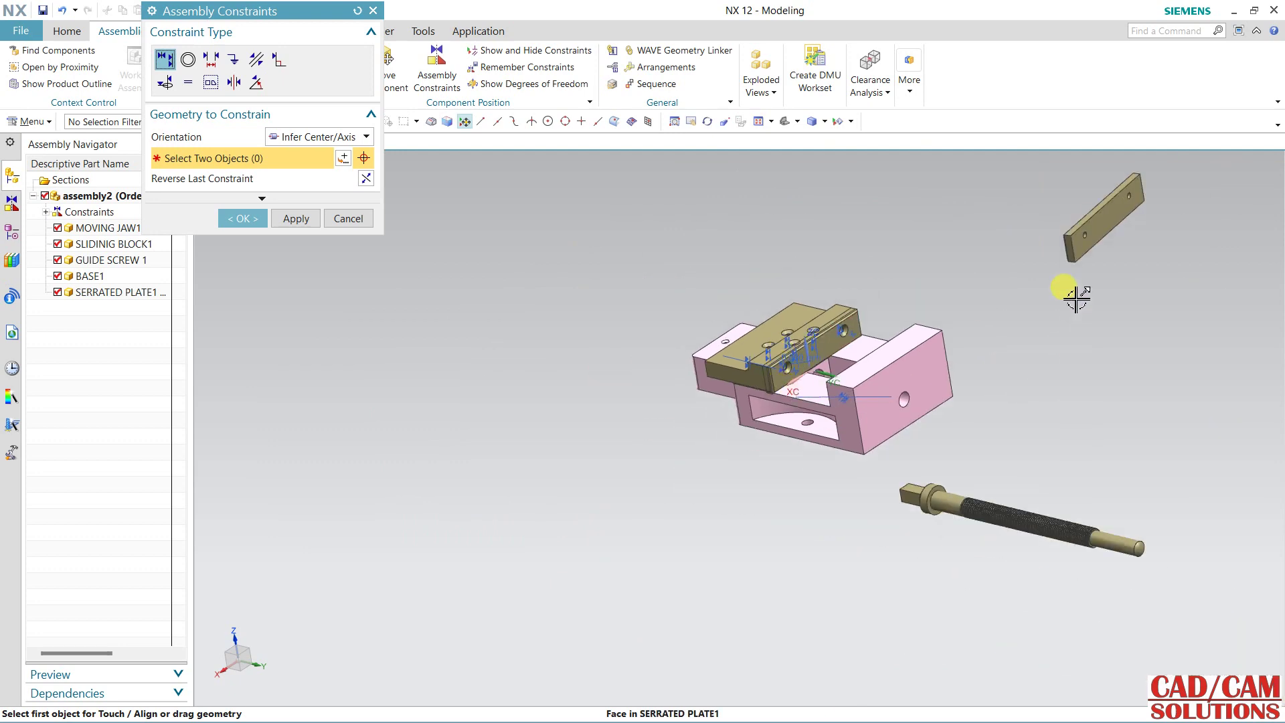
pyautogui.moveTo(730, 423); pyautogui.dragTo(823, 420, button='middle')
pyautogui.scroll(5, 844, 259)
pyautogui.click(849, 257)
pyautogui.scroll(-5, 977, 402)
pyautogui.scroll(5, 1118, 477)
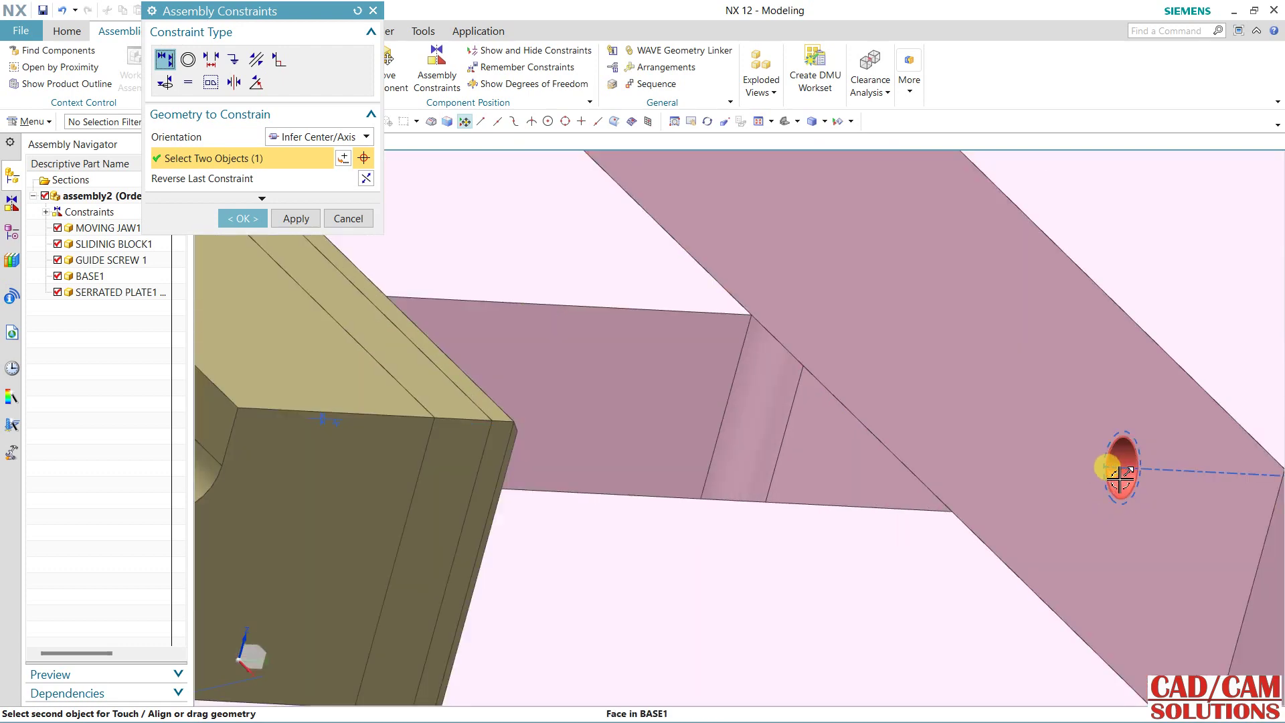
pyautogui.click(1119, 477)
pyautogui.scroll(-5, 1079, 487)
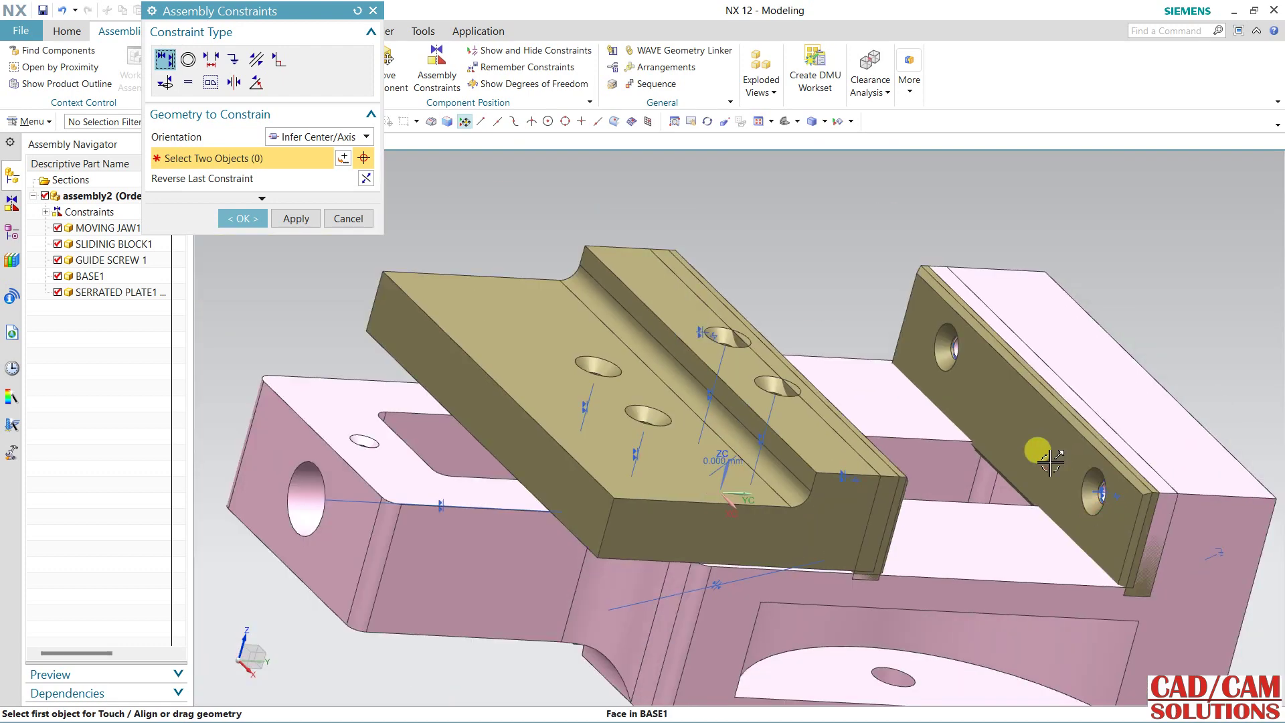
# - Align the second serrated plate's remaining hole with the far hole in BASE1's fixed jaw
pyautogui.scroll(5, 934, 326)
pyautogui.click(959, 379)
pyautogui.scroll(-5, 806, 339)
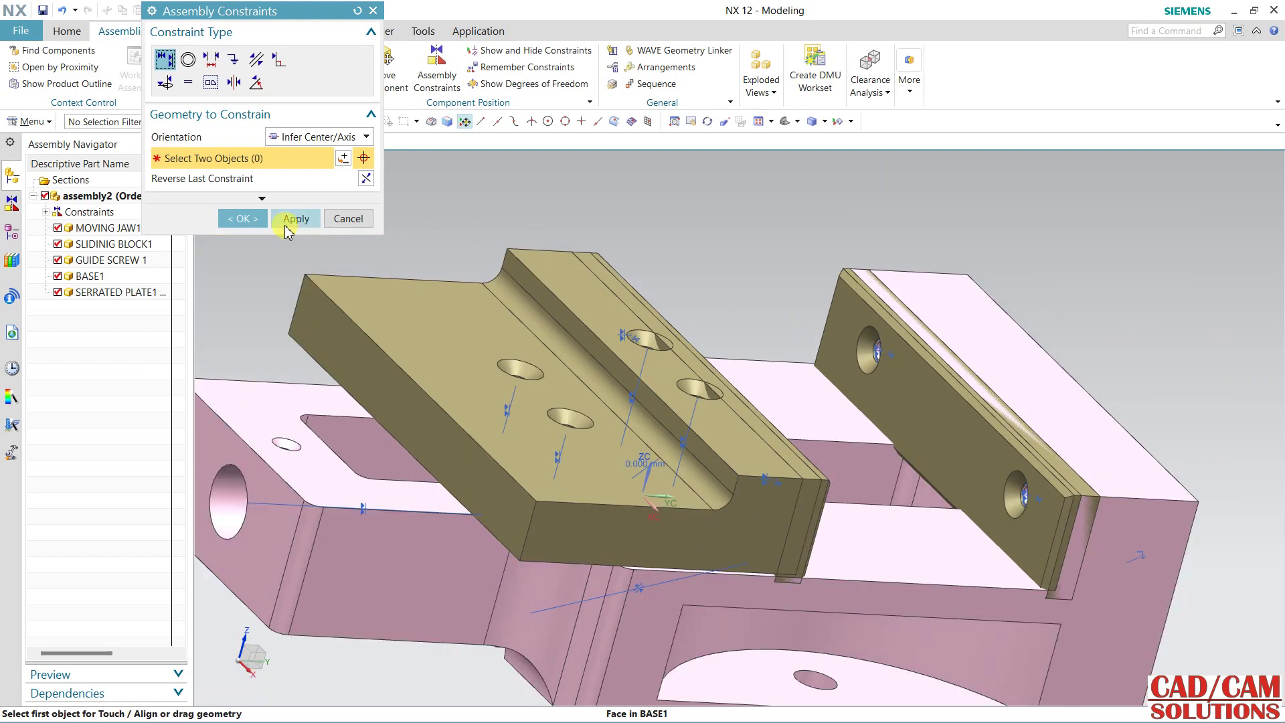
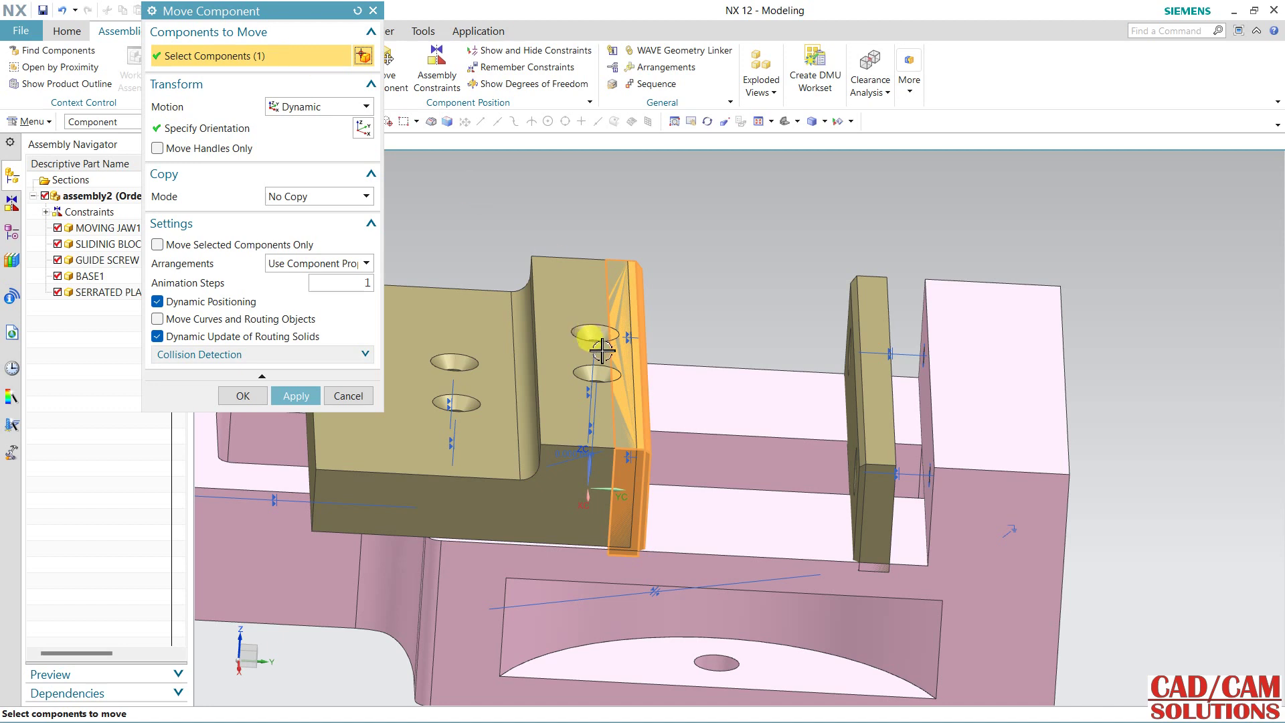
# - Cancel the component move on the moving jaw's serrated plate and discard the unapplied changes
pyautogui.click(349, 396)
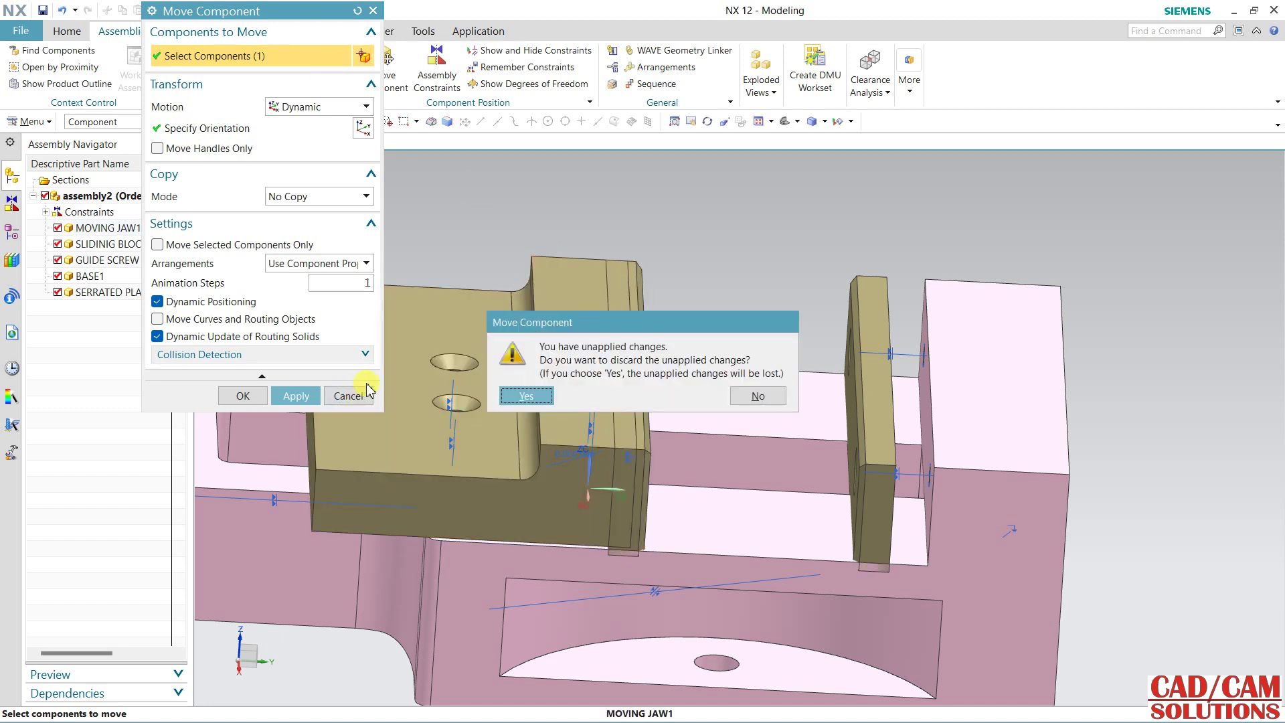
pyautogui.click(516, 397)
pyautogui.moveTo(689, 326)
pyautogui.mouseDown(button='middle')
pyautogui.moveTo(699, 312)
pyautogui.moveTo(707, 323)
pyautogui.mouseUp(button='middle')
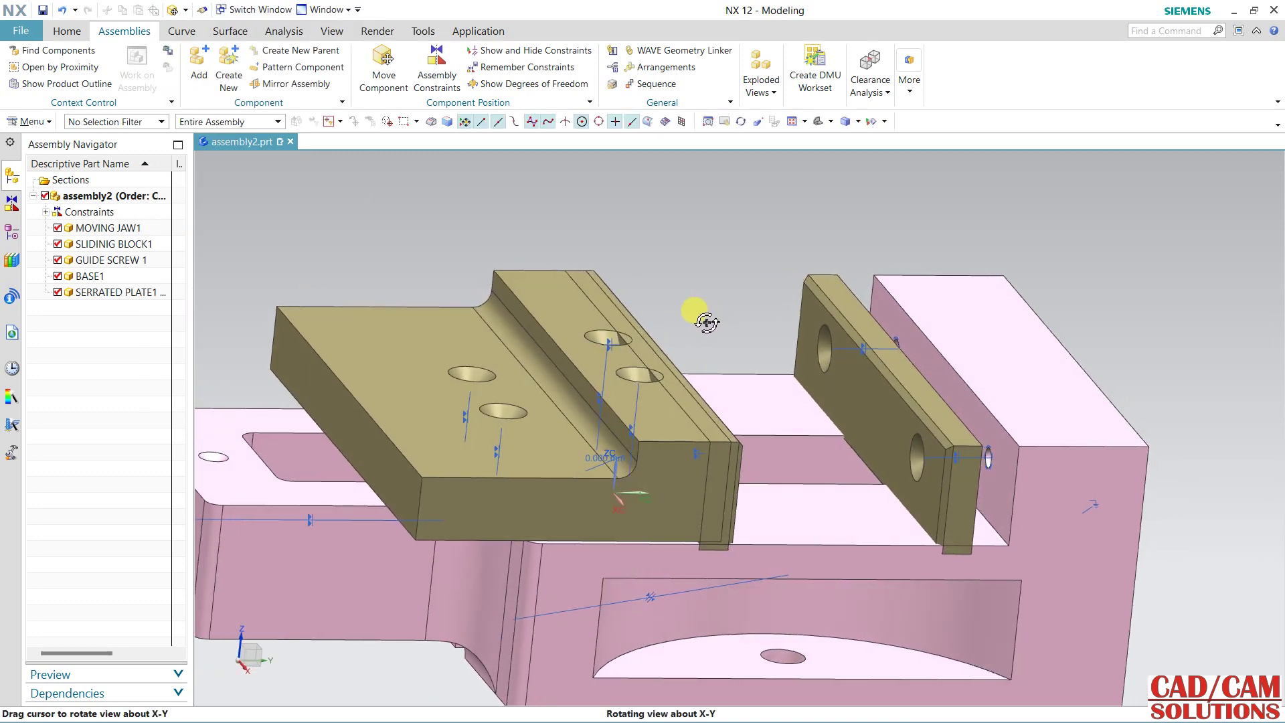
pyautogui.moveTo(797, 344); pyautogui.dragTo(777, 354, button='middle')
# - Add a 0 mm distance constraint between the back of the second serrated plate and the inner face of BASE1's fixed jaw
pyautogui.click(436, 63)
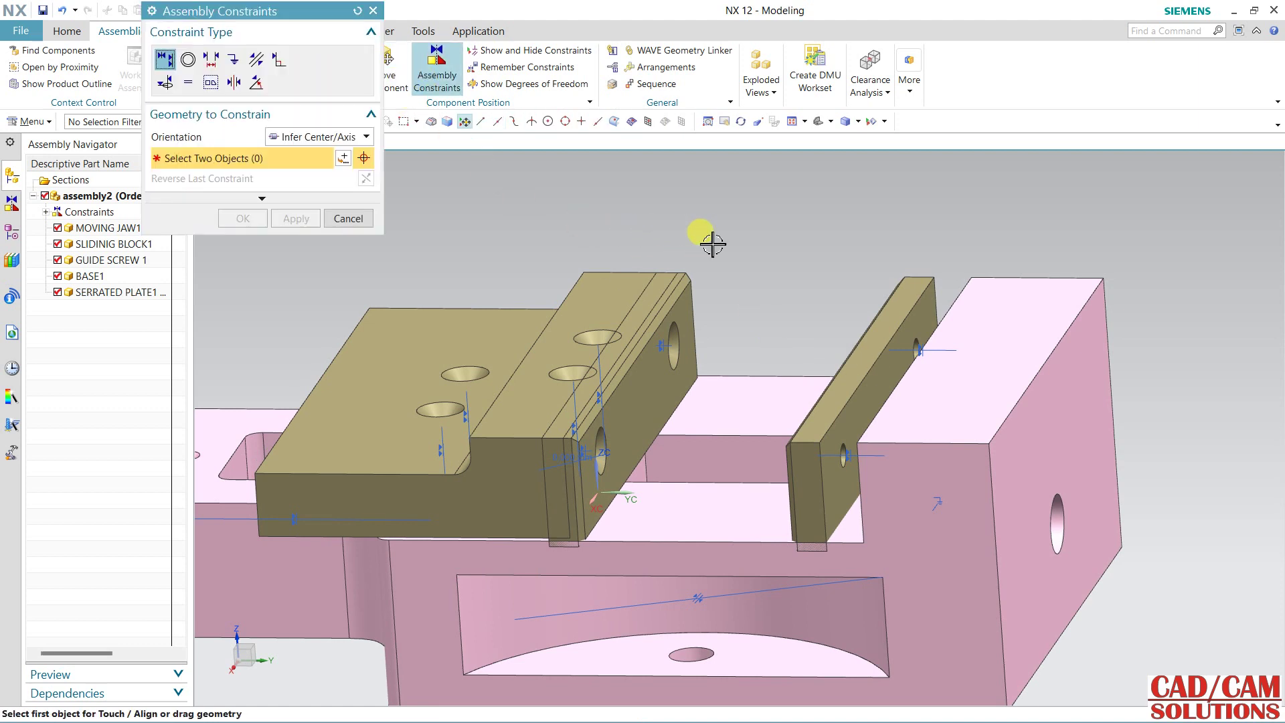
pyautogui.moveTo(711, 241); pyautogui.dragTo(434, 174, button='middle')
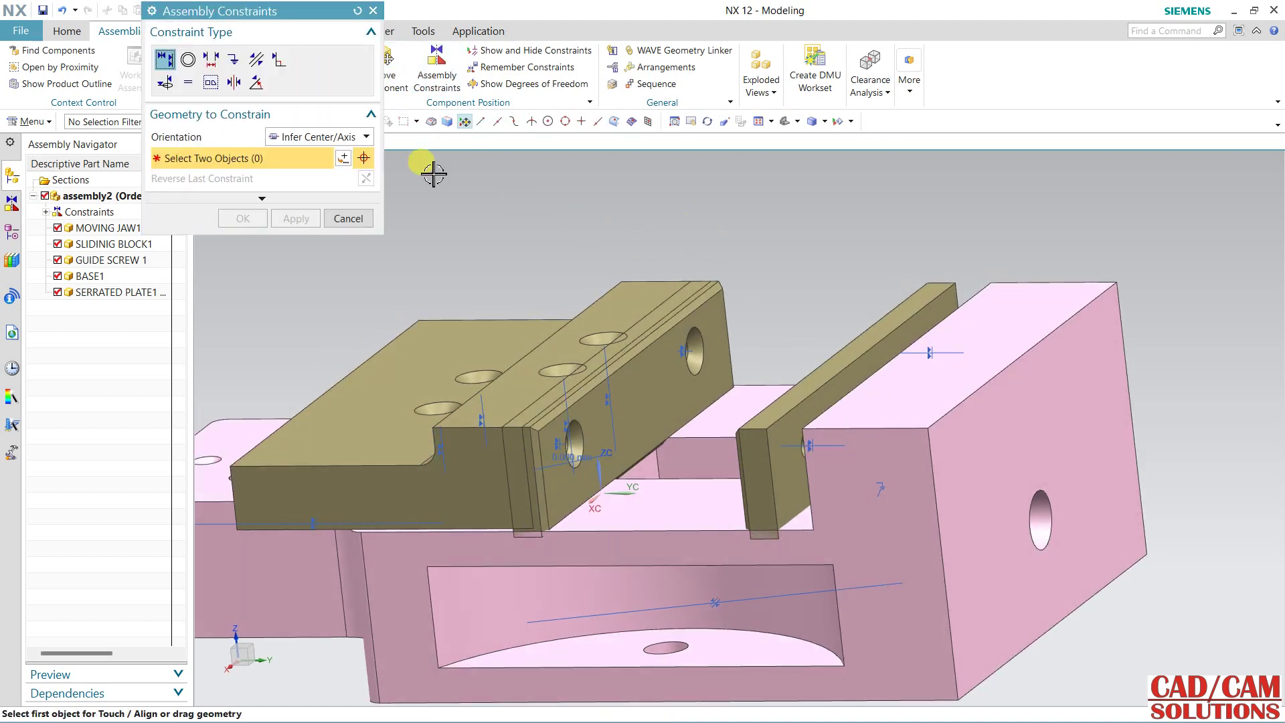
pyautogui.click(210, 60)
pyautogui.click(840, 387)
pyautogui.moveTo(794, 298); pyautogui.dragTo(856, 287, button='middle')
pyautogui.click(837, 265)
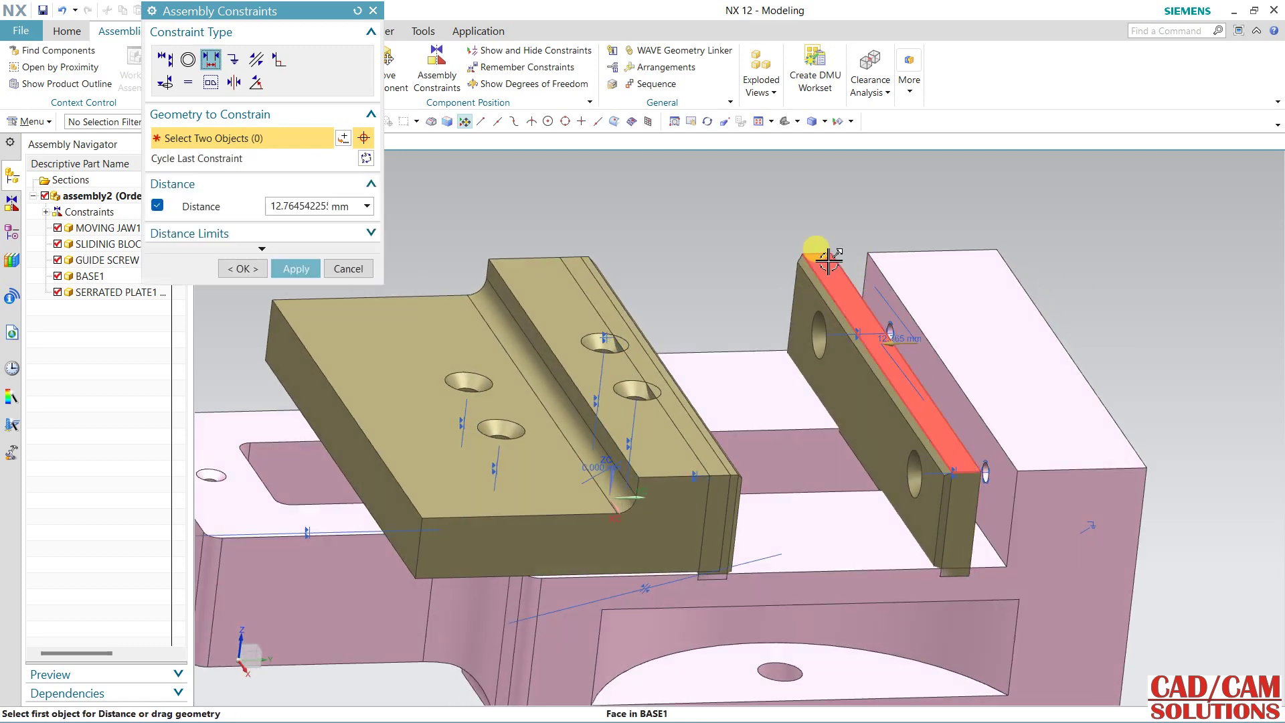
pyautogui.doubleClick(289, 205)
pyautogui.press('Return')
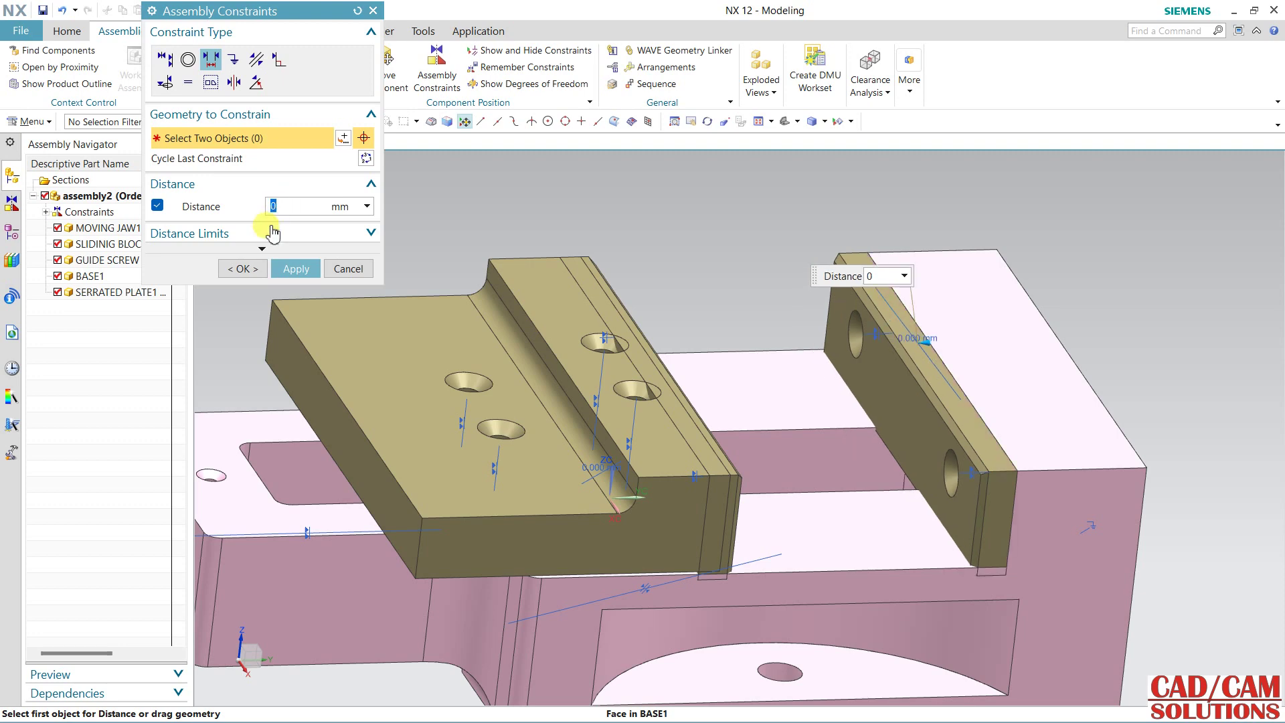
pyautogui.click(296, 269)
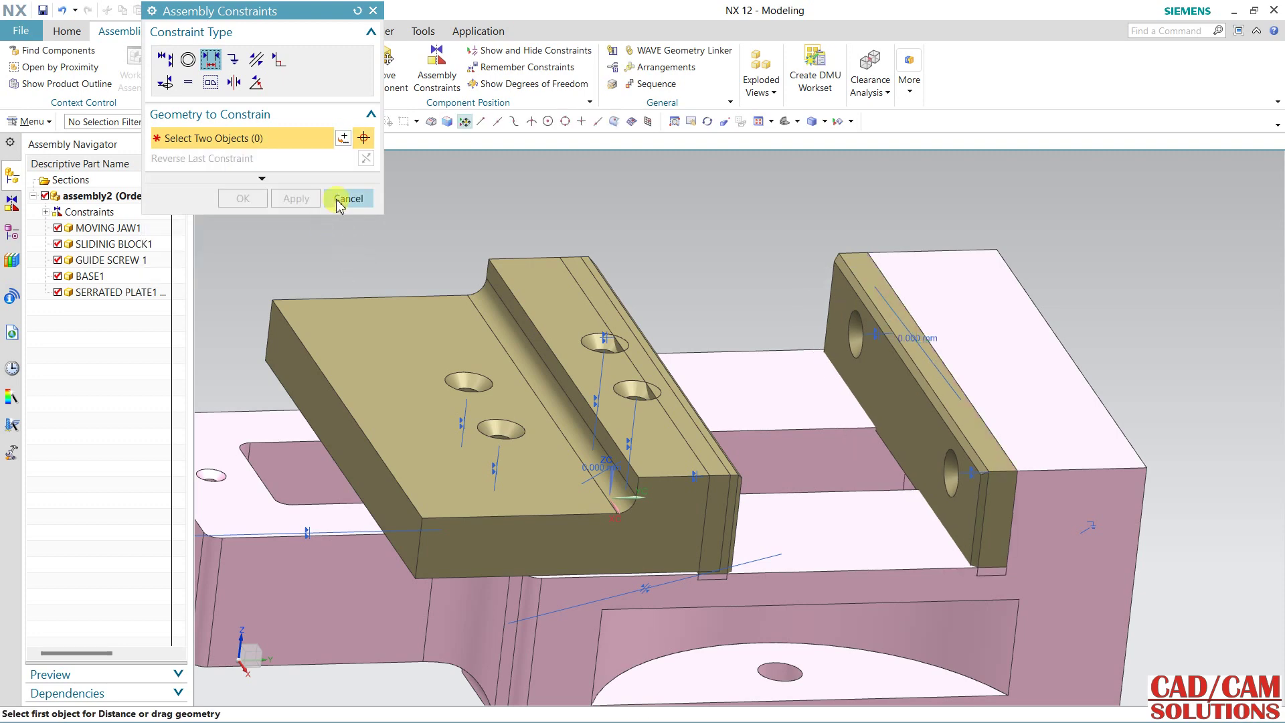
pyautogui.click(348, 198)
# - Add a Fix constraint to the moving jaw
pyautogui.scroll(-3, 493, 295)
pyautogui.click(340, 399)
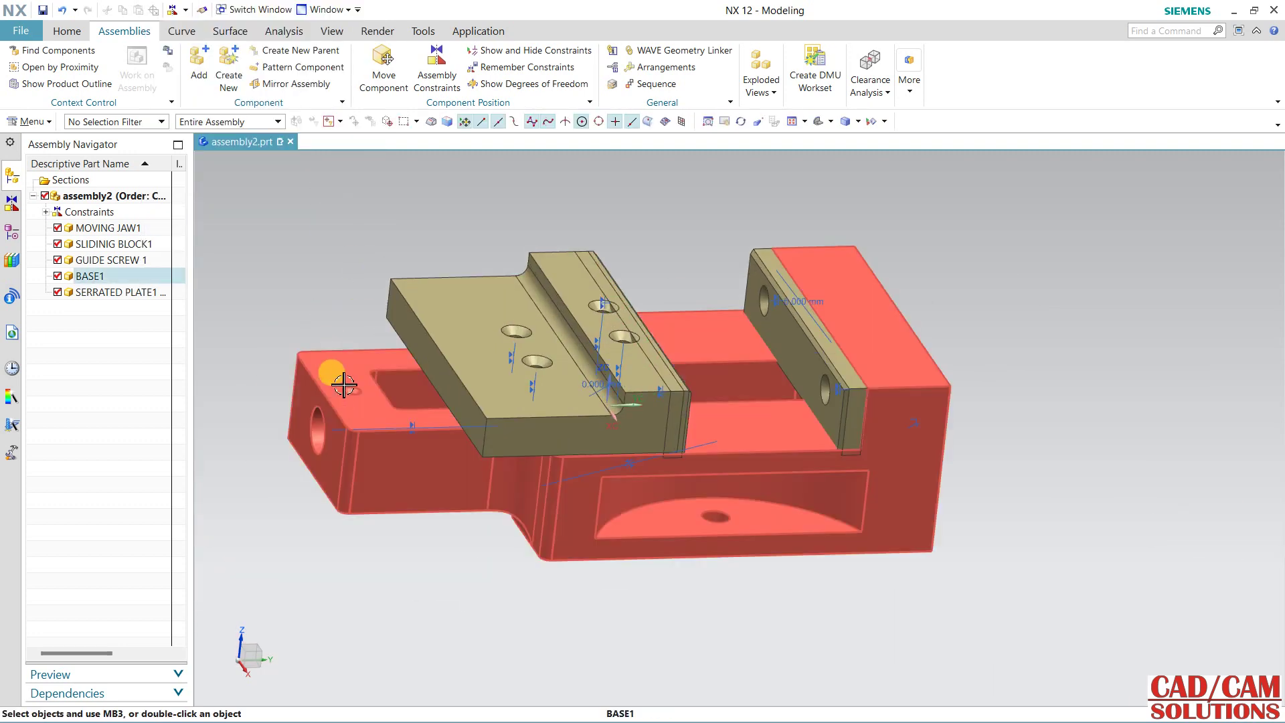
pyautogui.click(435, 73)
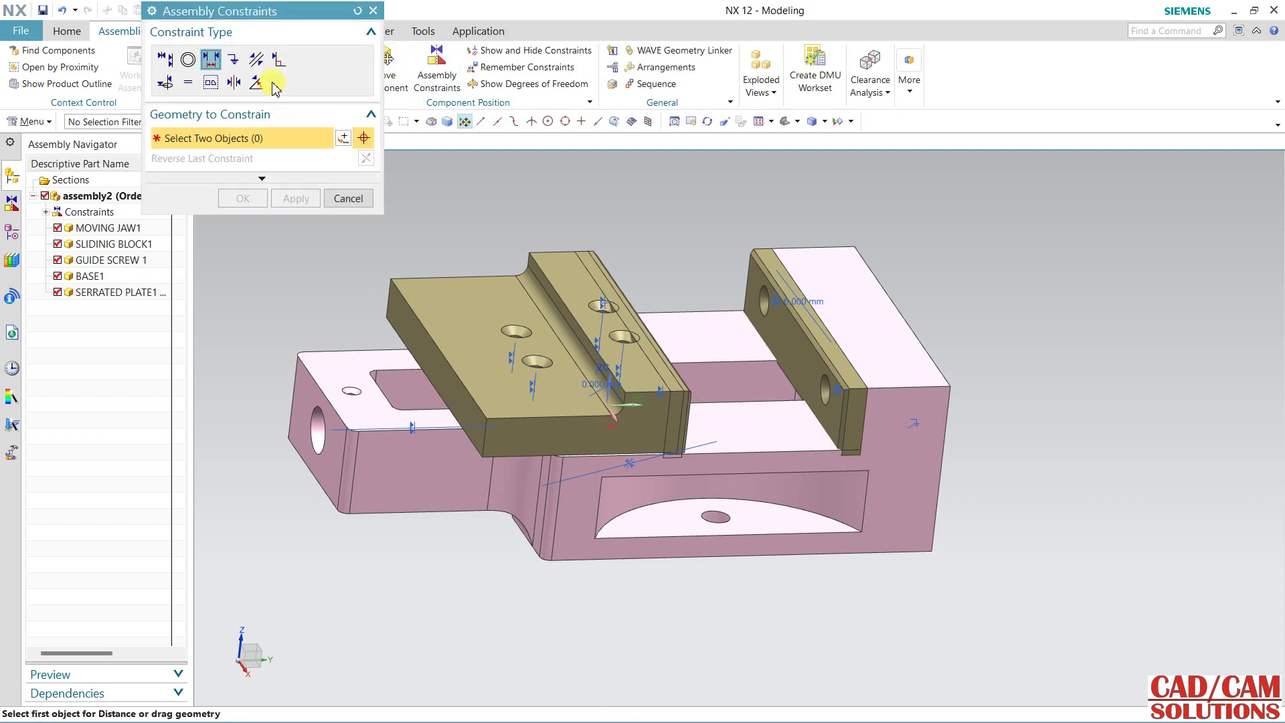
pyautogui.click(233, 59)
pyautogui.click(474, 282)
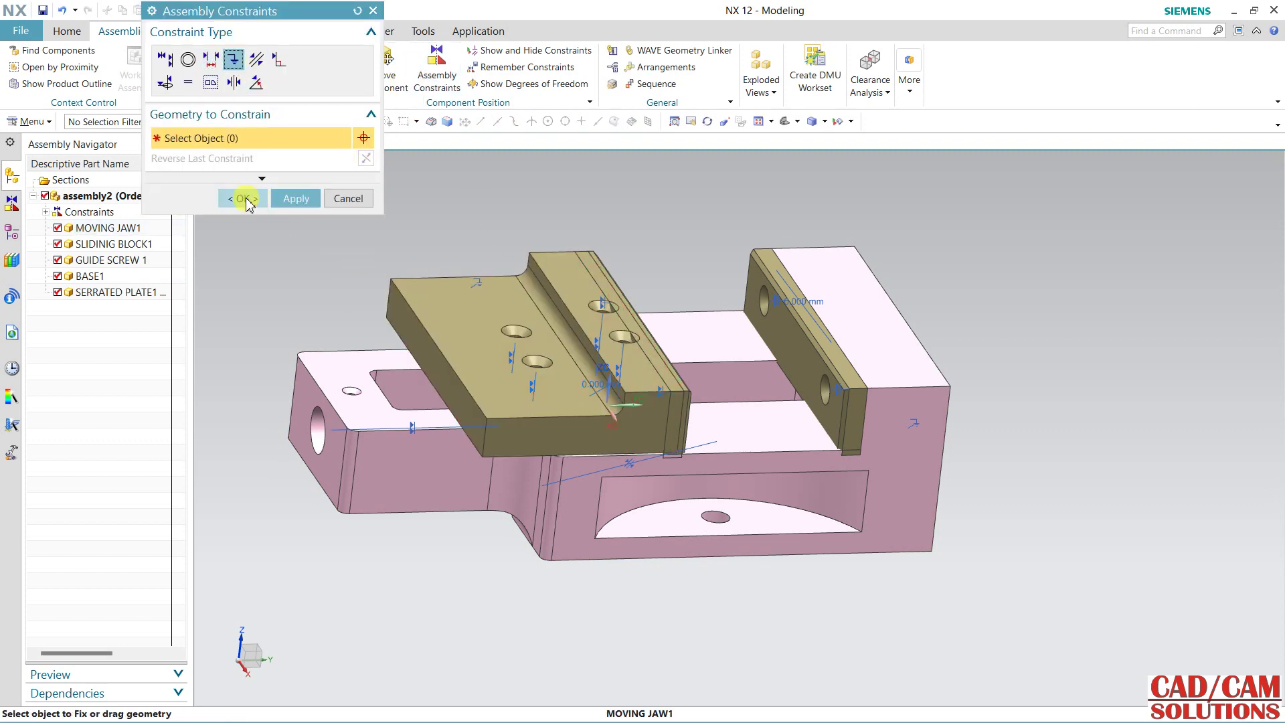
pyautogui.click(242, 199)
# - Move the serrated plate at the moving jaw away from it, towards BASE1's fixed jaw, leaving a gap
pyautogui.click(456, 295)
pyautogui.click(383, 67)
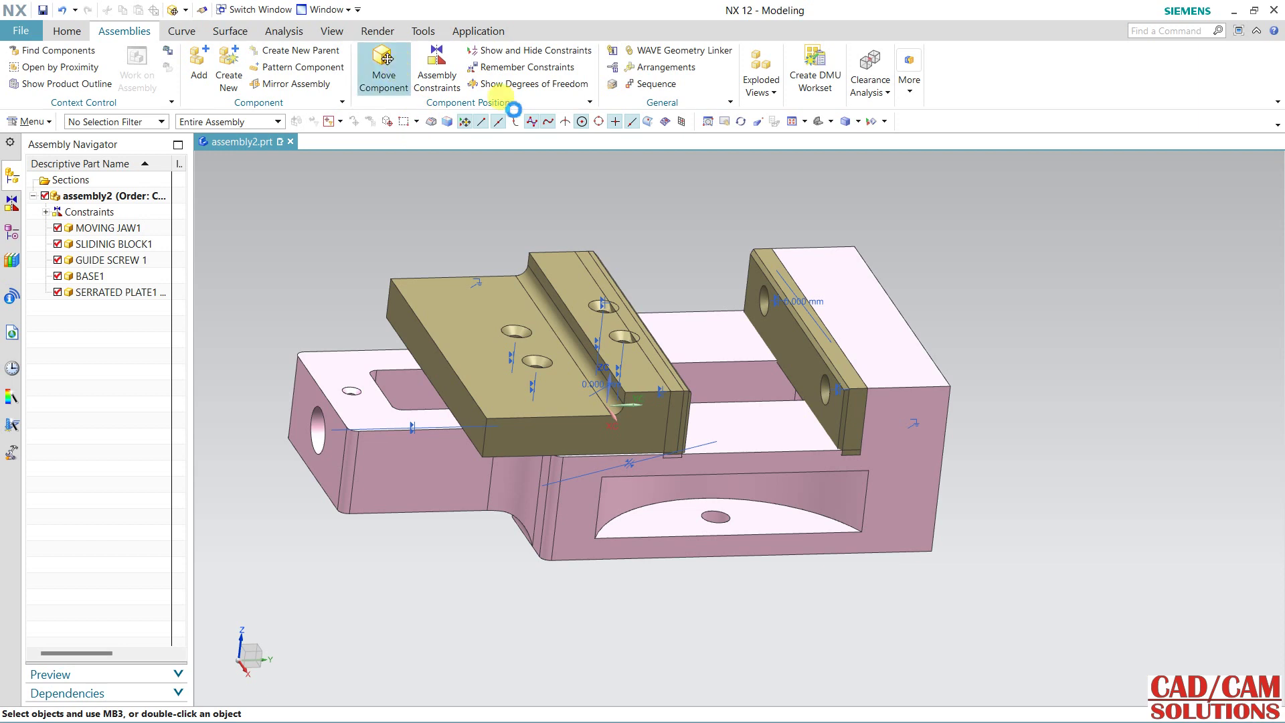
pyautogui.click(611, 270)
pyautogui.middleClick(636, 256)
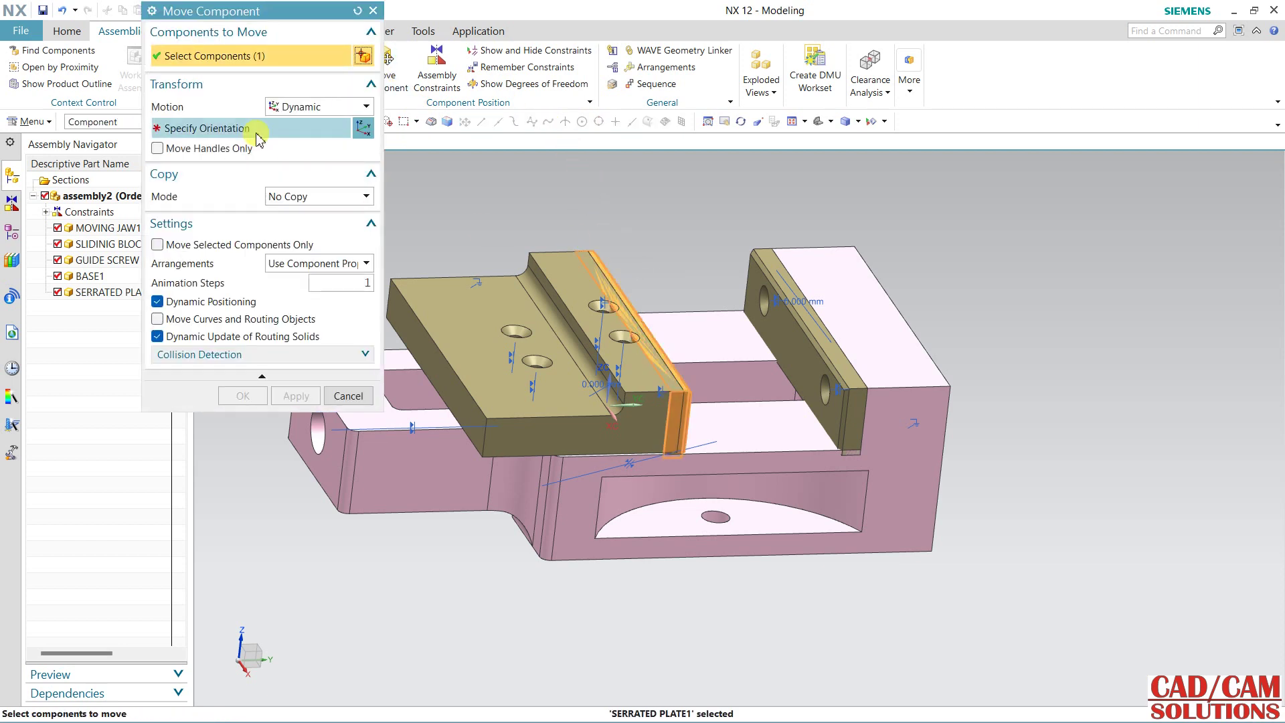
pyautogui.moveTo(706, 350); pyautogui.dragTo(756, 348)
pyautogui.click(243, 396)
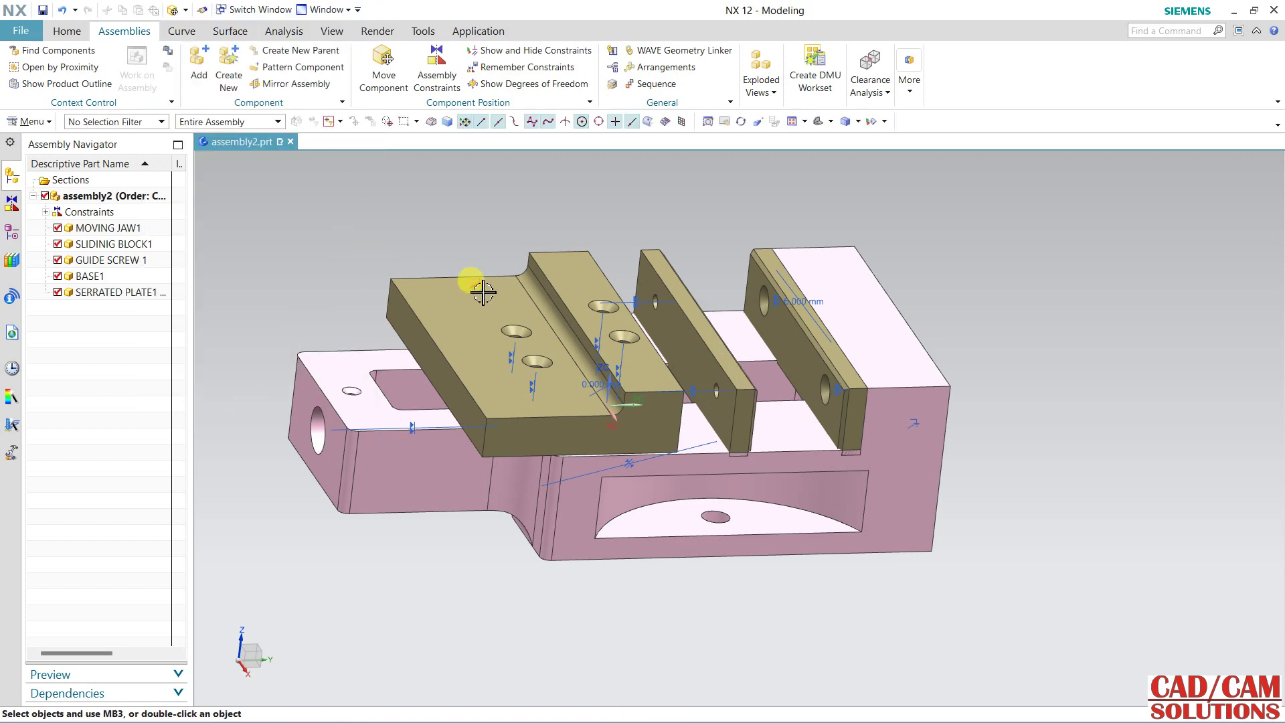
# - Delete the Fix constraint on MOVING JAW1
pyautogui.click(482, 289)
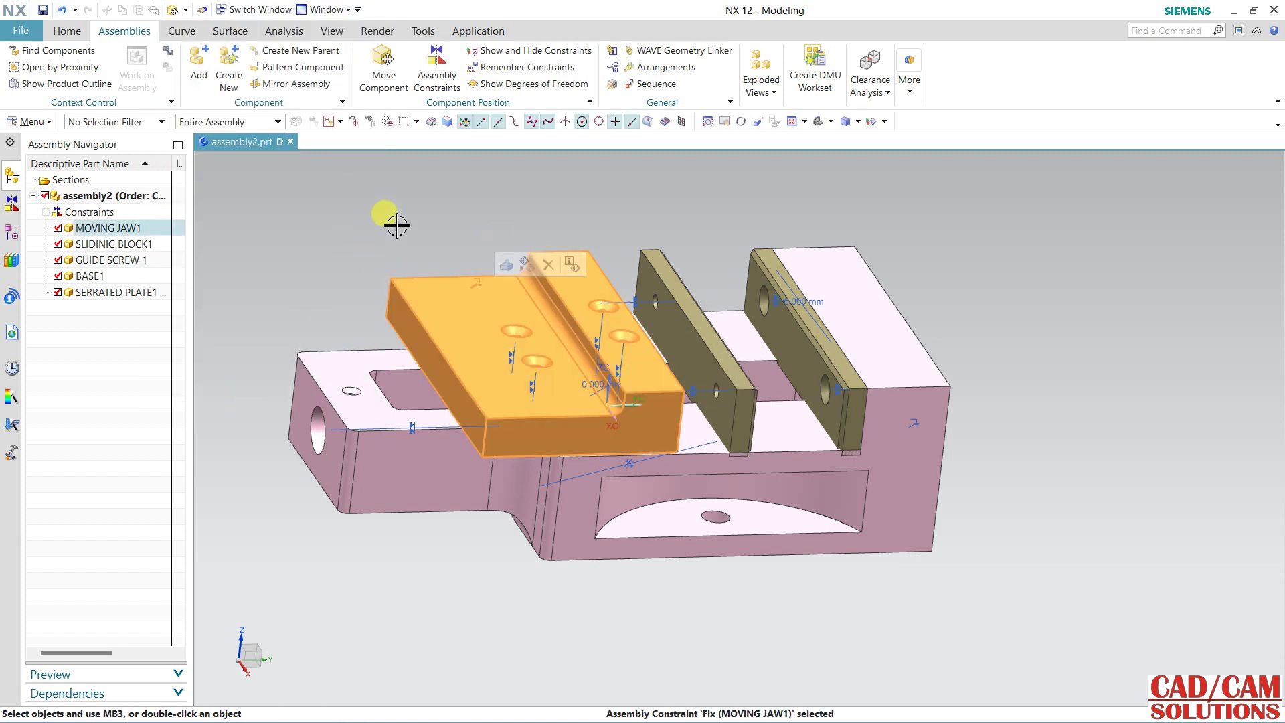
pyautogui.press('Escape')
pyautogui.click(11, 202)
pyautogui.click(123, 406)
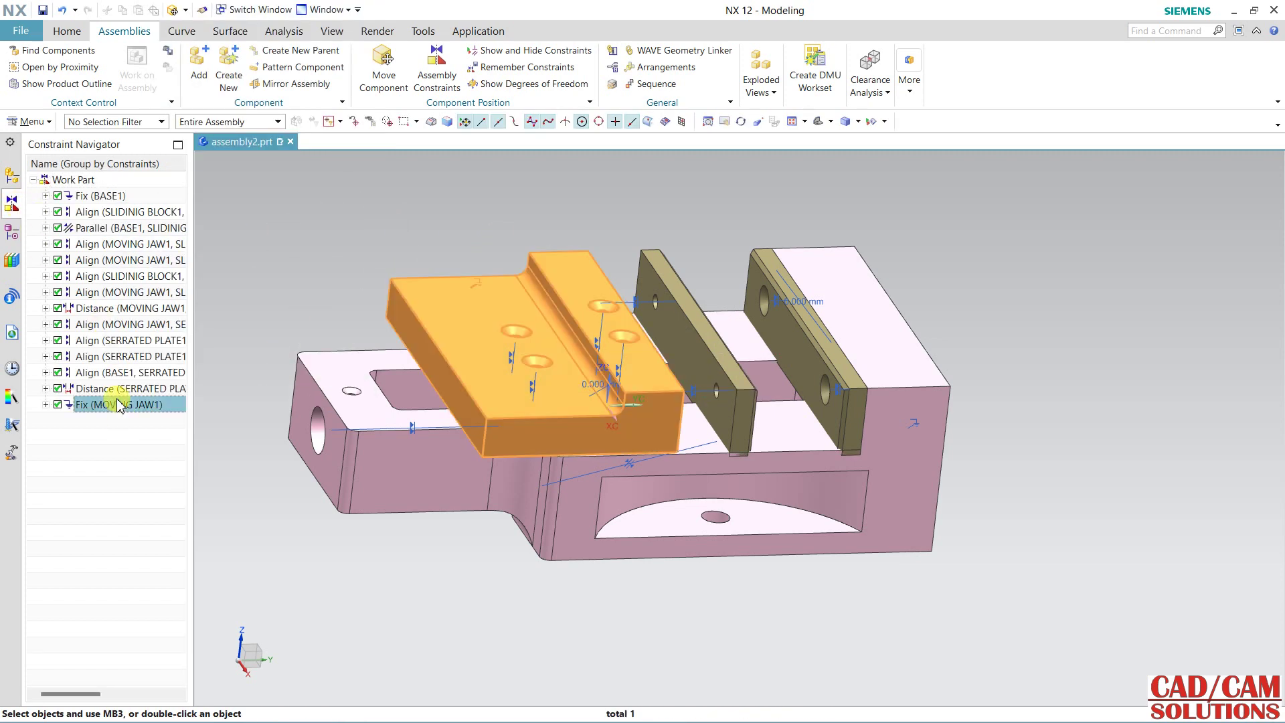
pyautogui.rightClick(122, 404)
pyautogui.click(176, 376)
# - Add a 0 mm distance constraint between the moving jaw's front face and the back face of its serrated plate
pyautogui.moveTo(345, 310); pyautogui.dragTo(347, 241, button='middle')
pyautogui.click(435, 67)
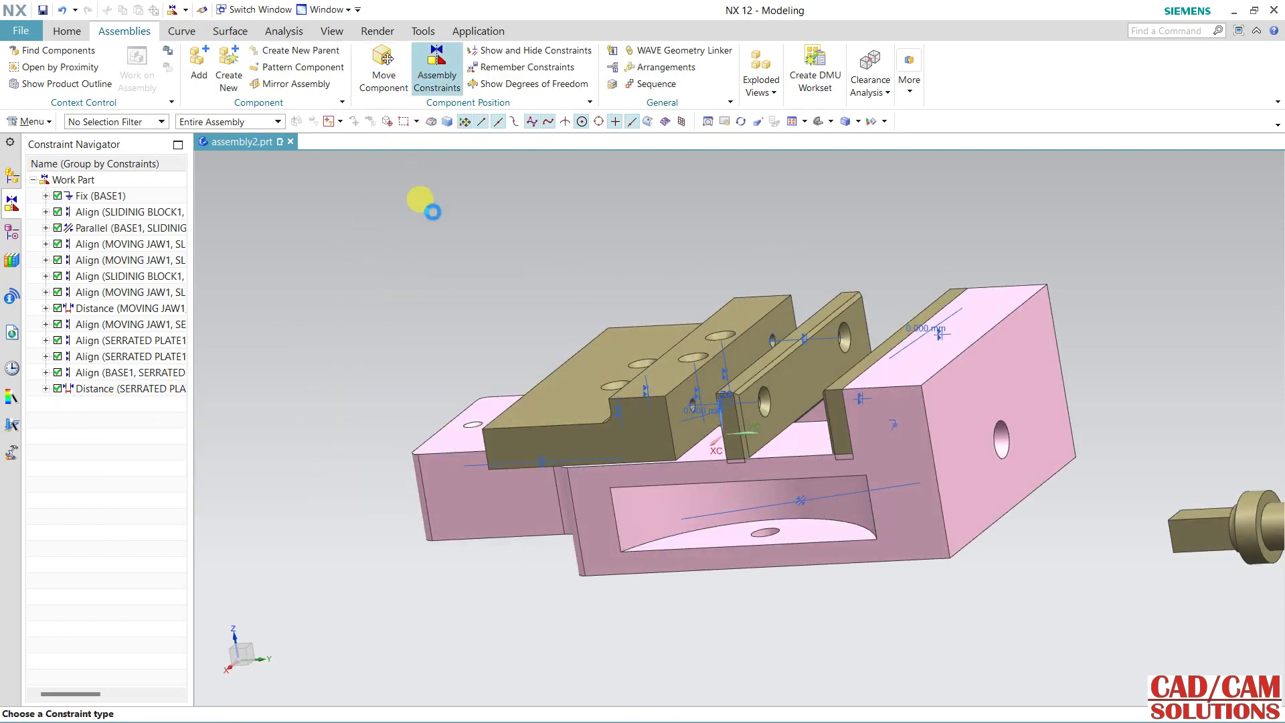
pyautogui.click(211, 59)
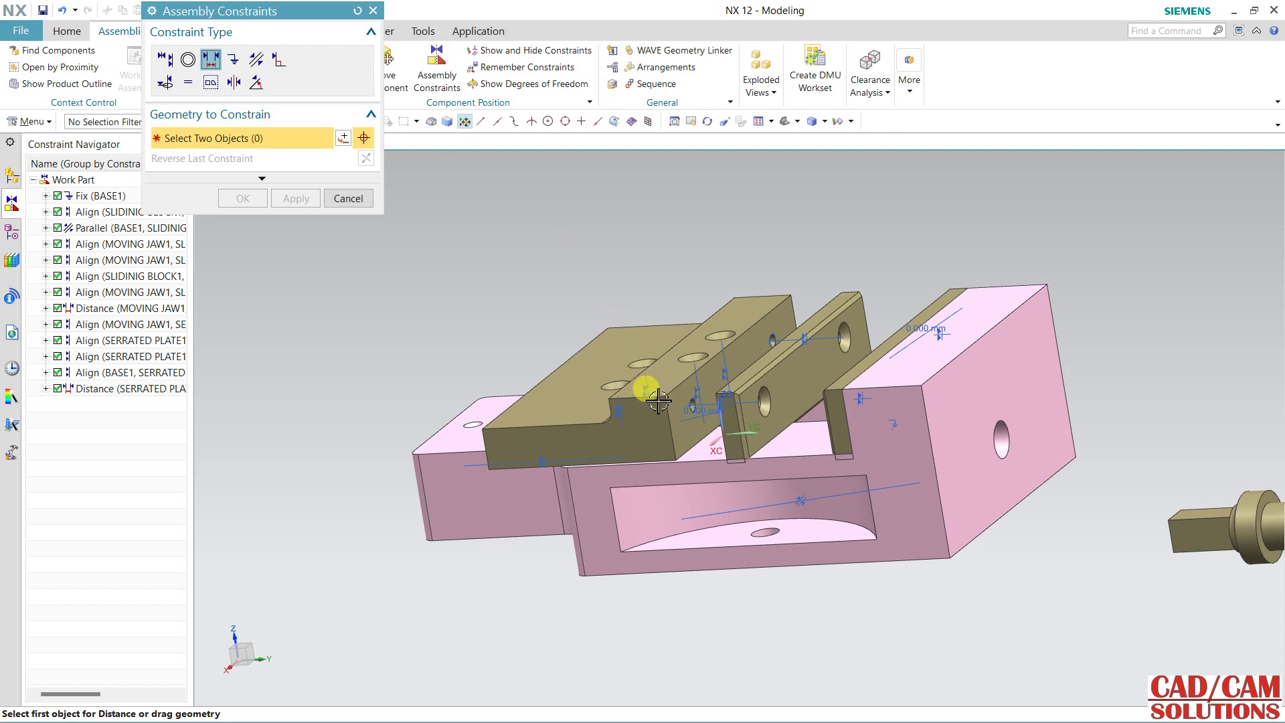
pyautogui.click(669, 409)
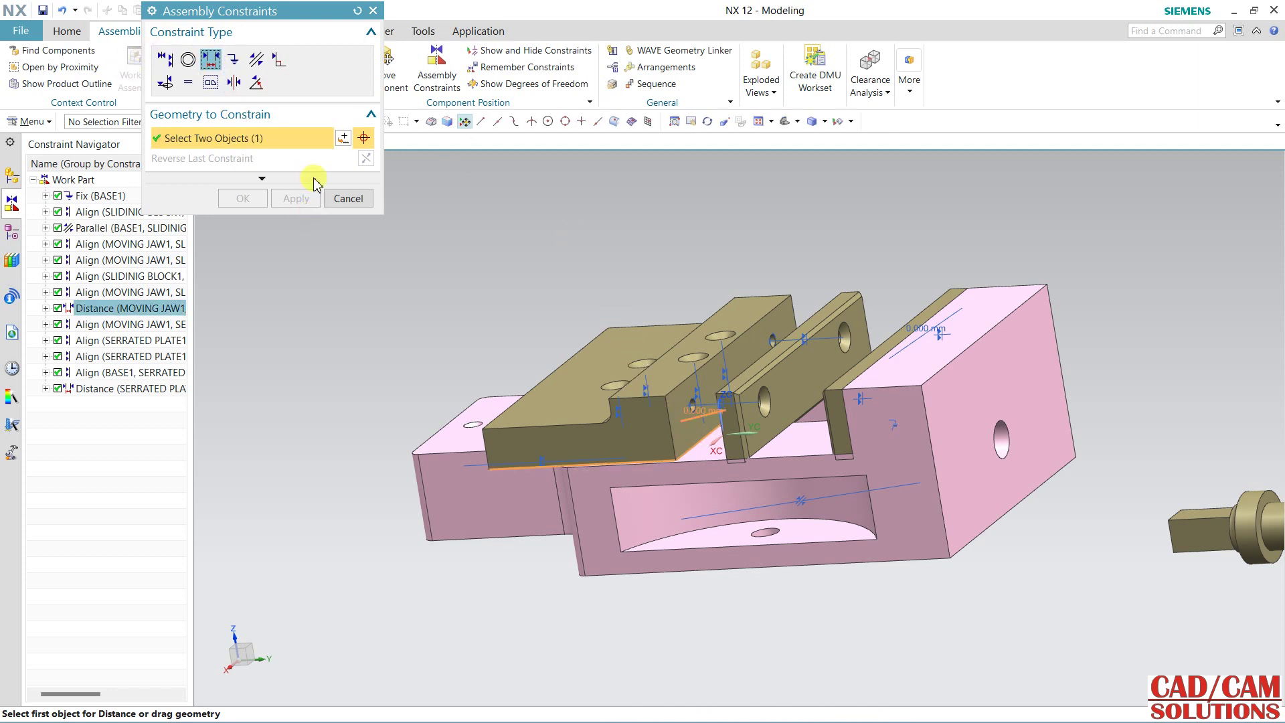
pyautogui.click(357, 10)
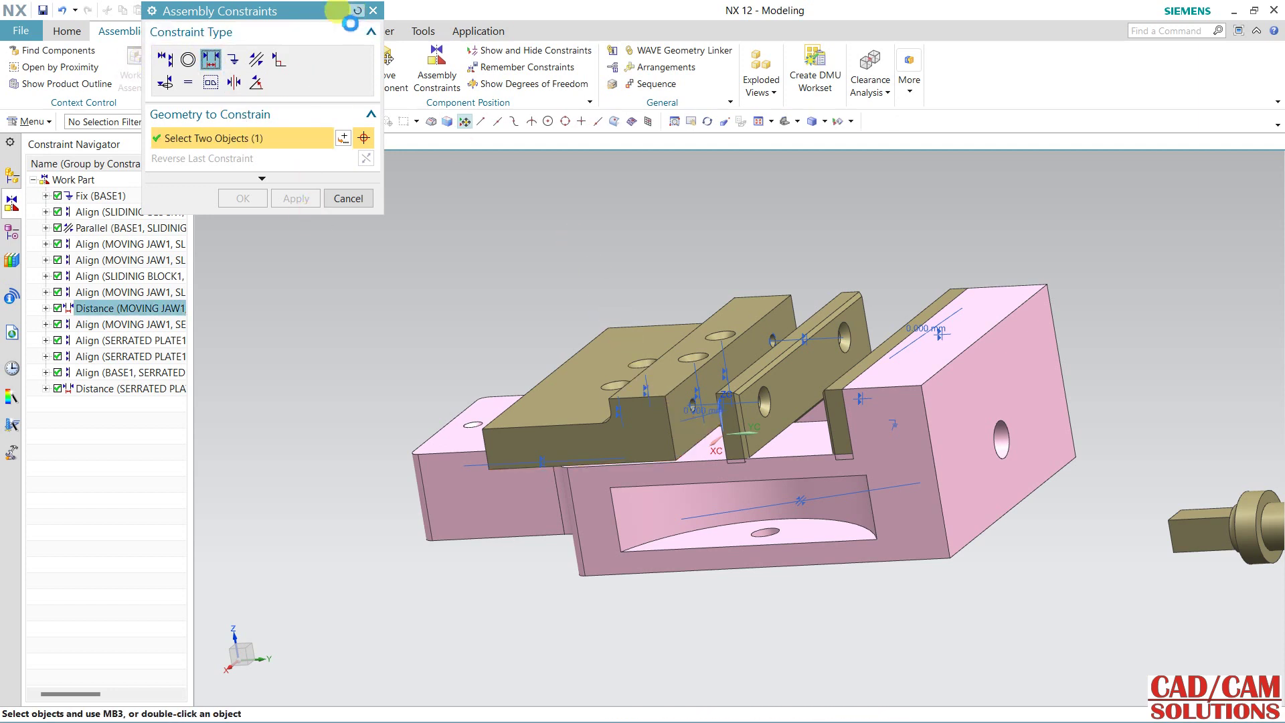
pyautogui.click(211, 60)
pyautogui.click(666, 373)
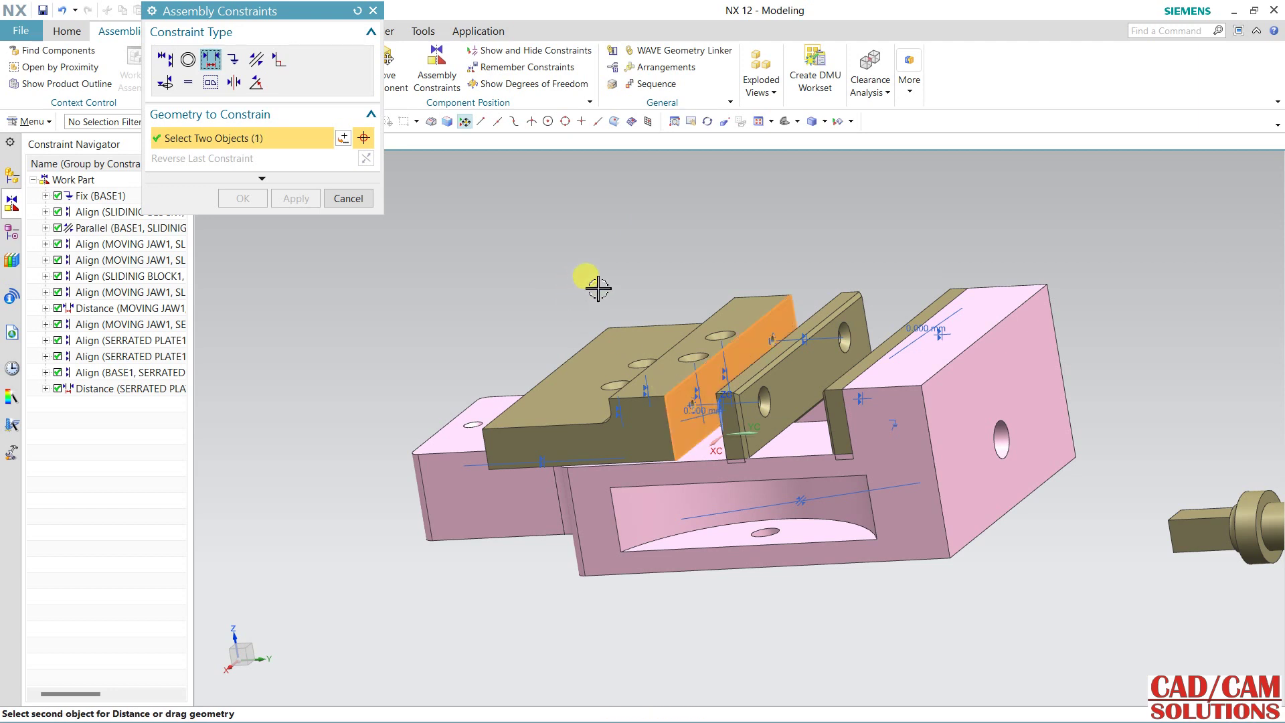
pyautogui.moveTo(588, 287); pyautogui.dragTo(617, 278, button='middle')
pyautogui.click(639, 305)
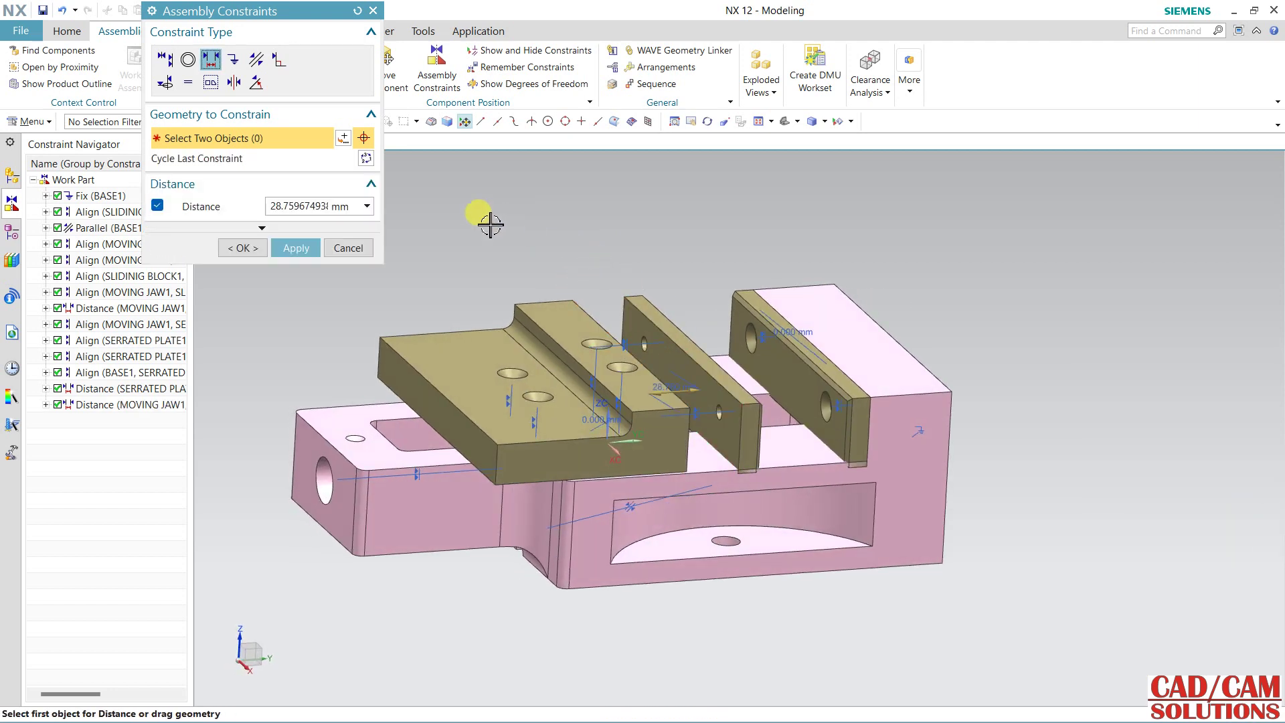
pyautogui.doubleClick(298, 206)
pyautogui.write('0')
pyautogui.press('Return')
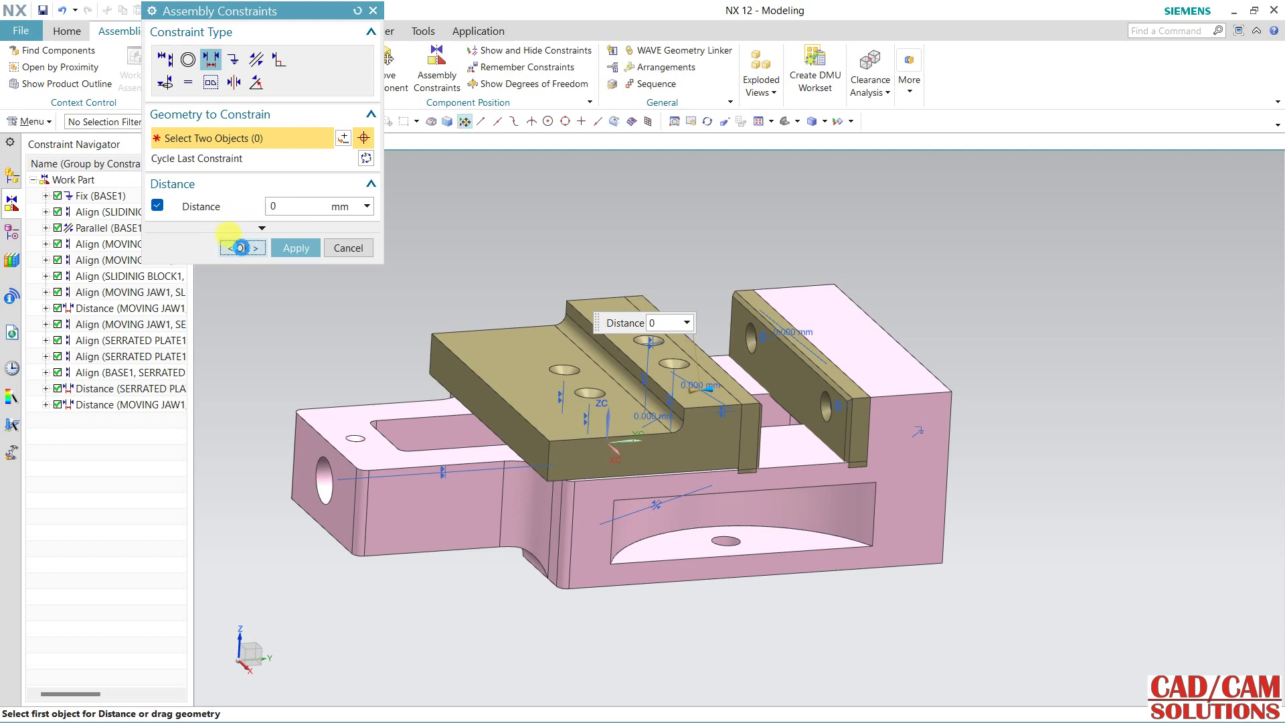
pyautogui.click(241, 248)
# - Examine the fit of the serrated plate against the moving jaw from several angles
pyautogui.moveTo(404, 275); pyautogui.dragTo(351, 281, button='middle')
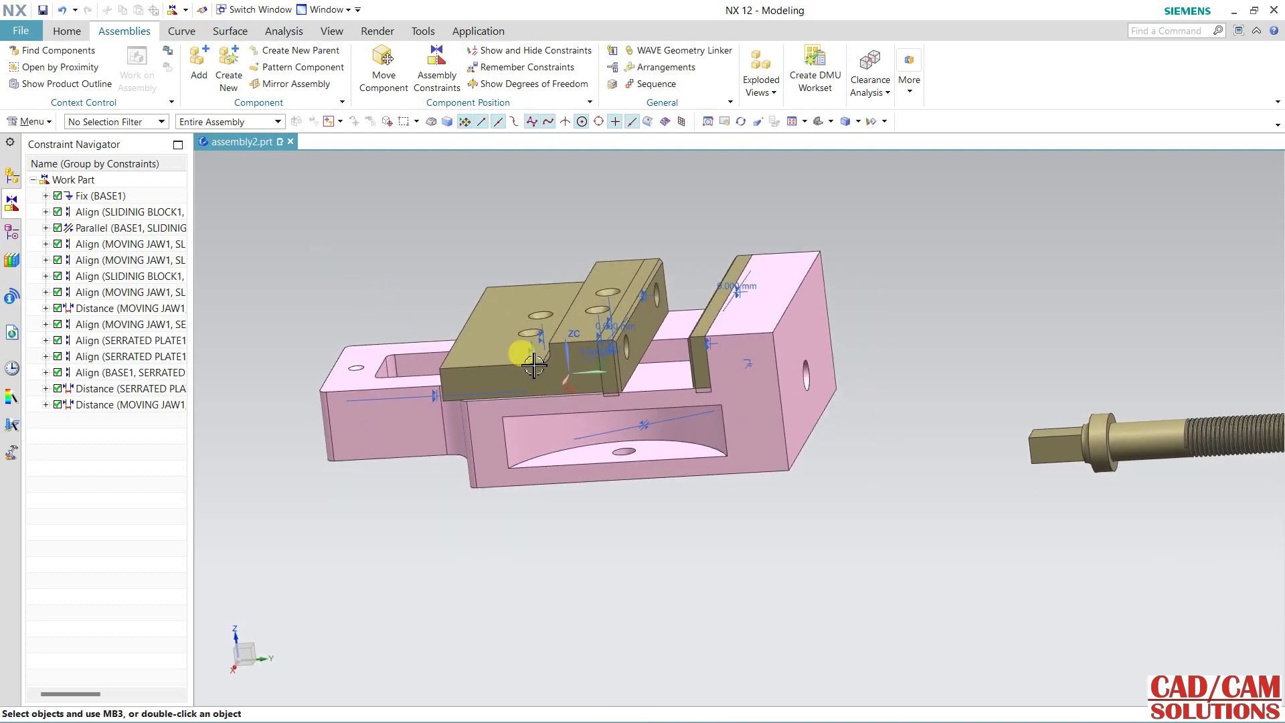
pyautogui.scroll(-3, 495, 365)
pyautogui.moveTo(528, 342); pyautogui.dragTo(689, 279, button='middle')
pyautogui.scroll(-2, 653, 434)
pyautogui.keyDown('shift'); pyautogui.moveTo(653, 434); pyautogui.dragTo(599, 401, button='middle'); pyautogui.keyUp('shift')
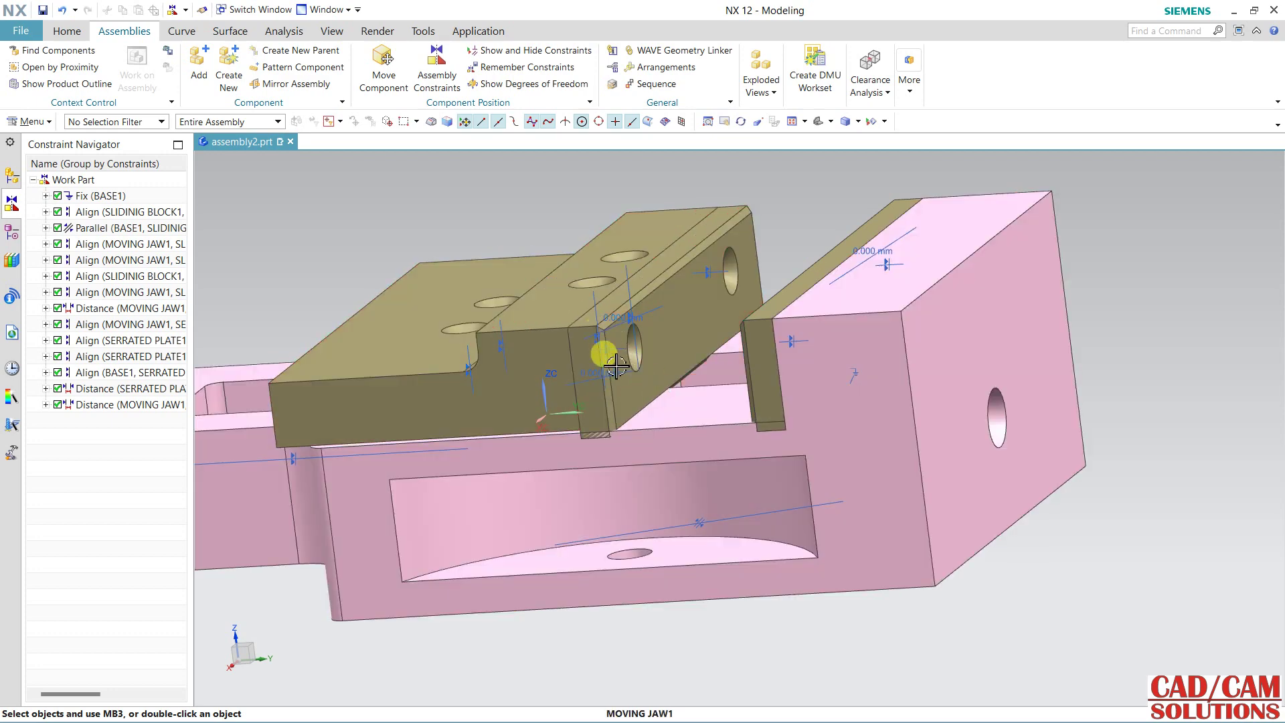
pyautogui.moveTo(672, 360)
pyautogui.mouseDown(button='middle')
pyautogui.moveTo(672, 381)
pyautogui.moveTo(729, 393)
pyautogui.moveTo(711, 382)
pyautogui.moveTo(682, 393)
pyautogui.moveTo(676, 376)
pyautogui.mouseUp(button='middle')
pyautogui.moveTo(768, 455); pyautogui.dragTo(660, 435, button='middle')
# - Align the guide screw's axis with the bore in the narrow end of BASE1 using the Infer Center/Axis orientation
pyautogui.click(434, 67)
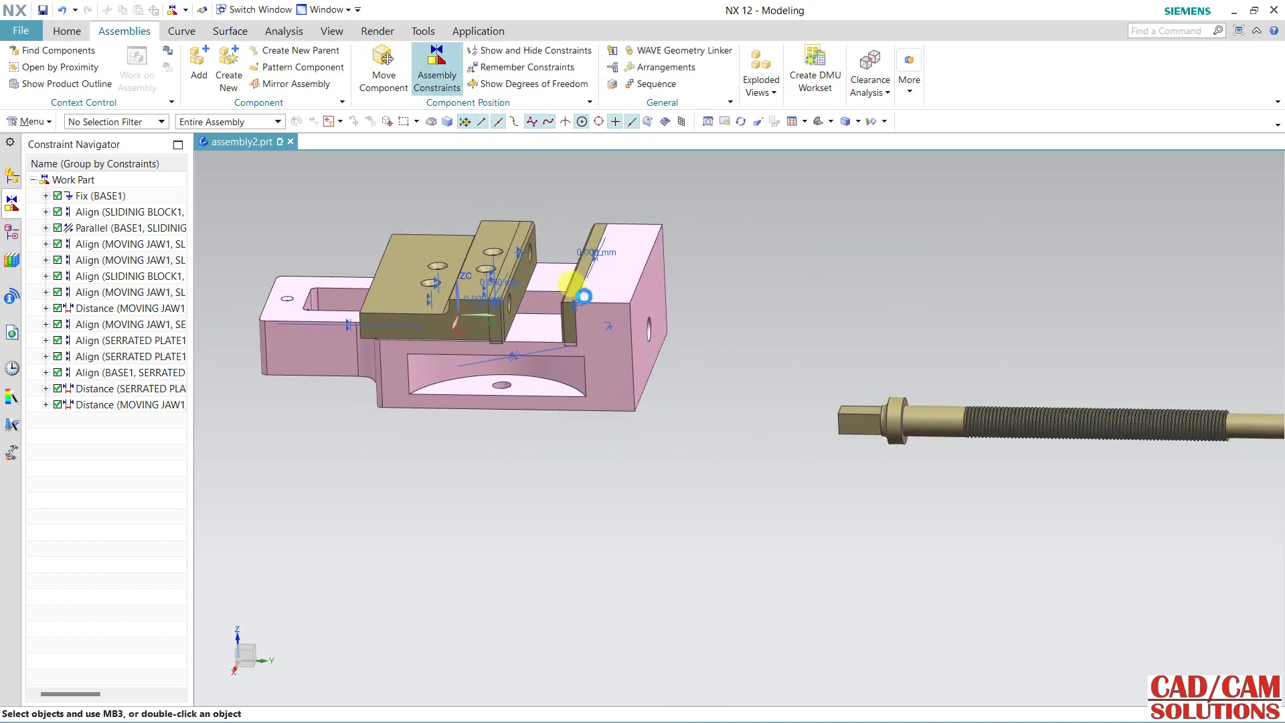
pyautogui.click(165, 60)
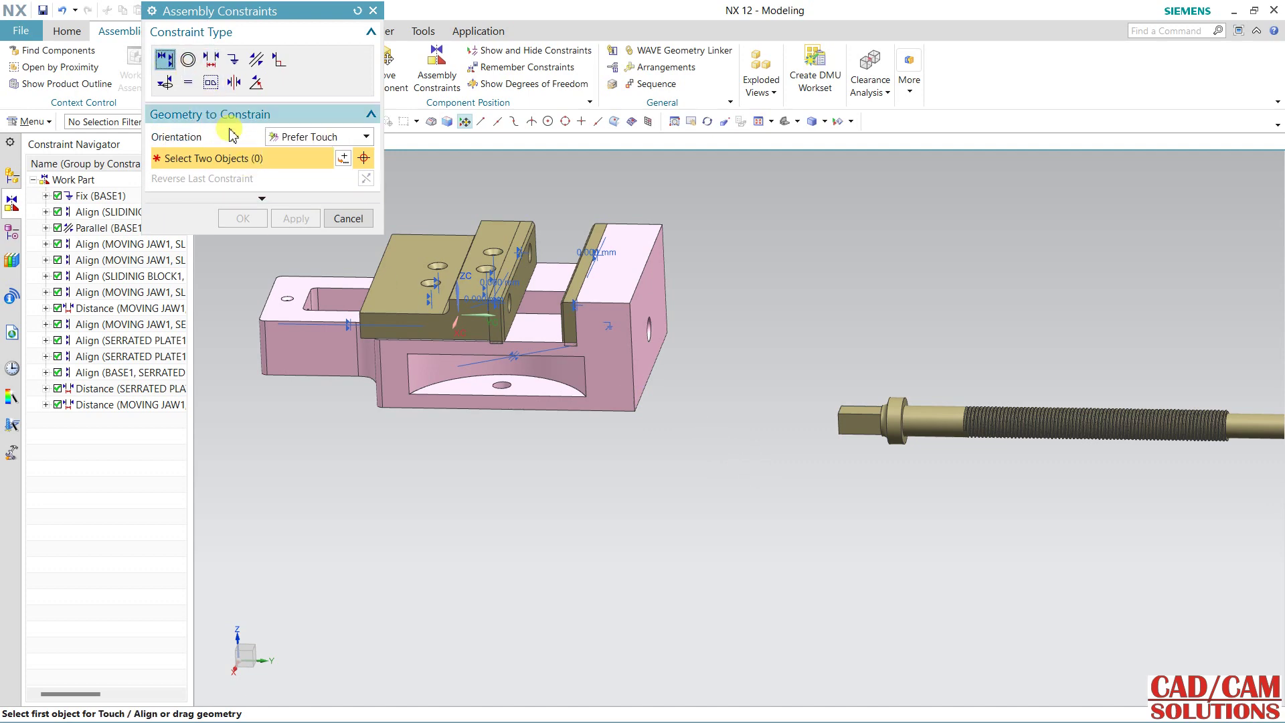
pyautogui.click(330, 138)
pyautogui.click(318, 195)
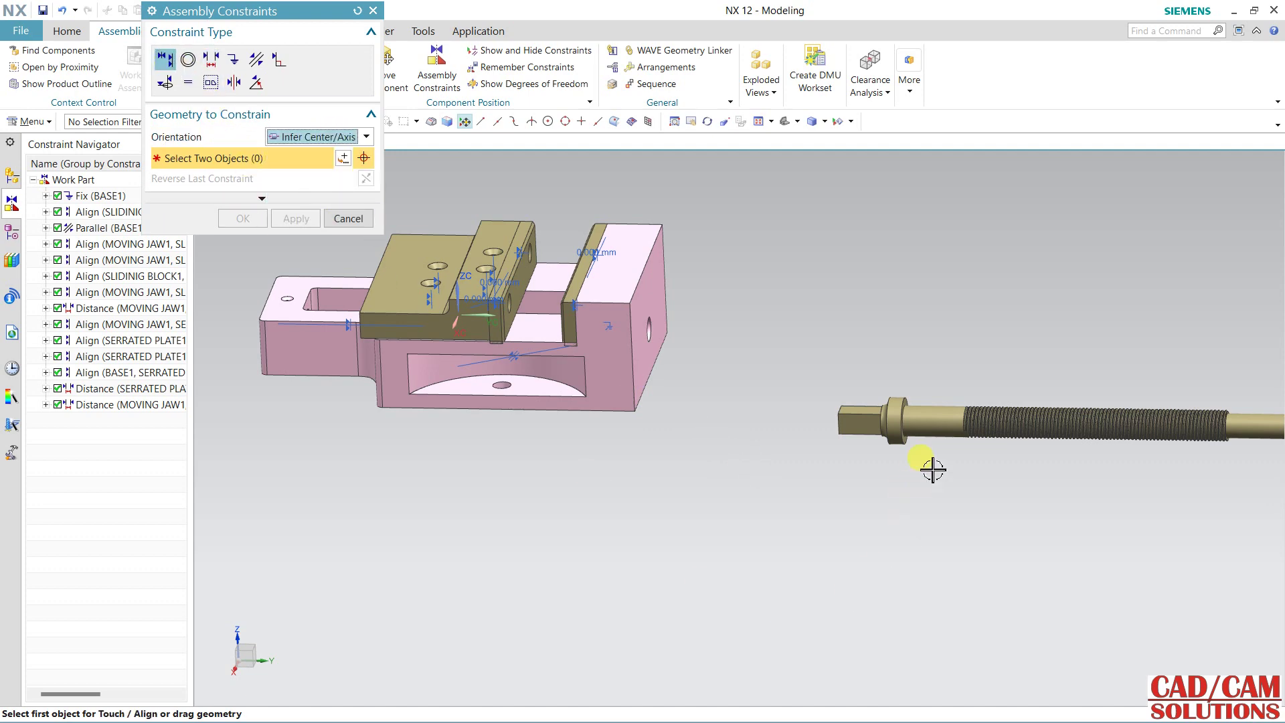
pyautogui.click(930, 422)
pyautogui.moveTo(752, 453)
pyautogui.mouseDown(button='middle')
pyautogui.moveTo(712, 448)
pyautogui.moveTo(760, 441)
pyautogui.mouseUp(button='middle')
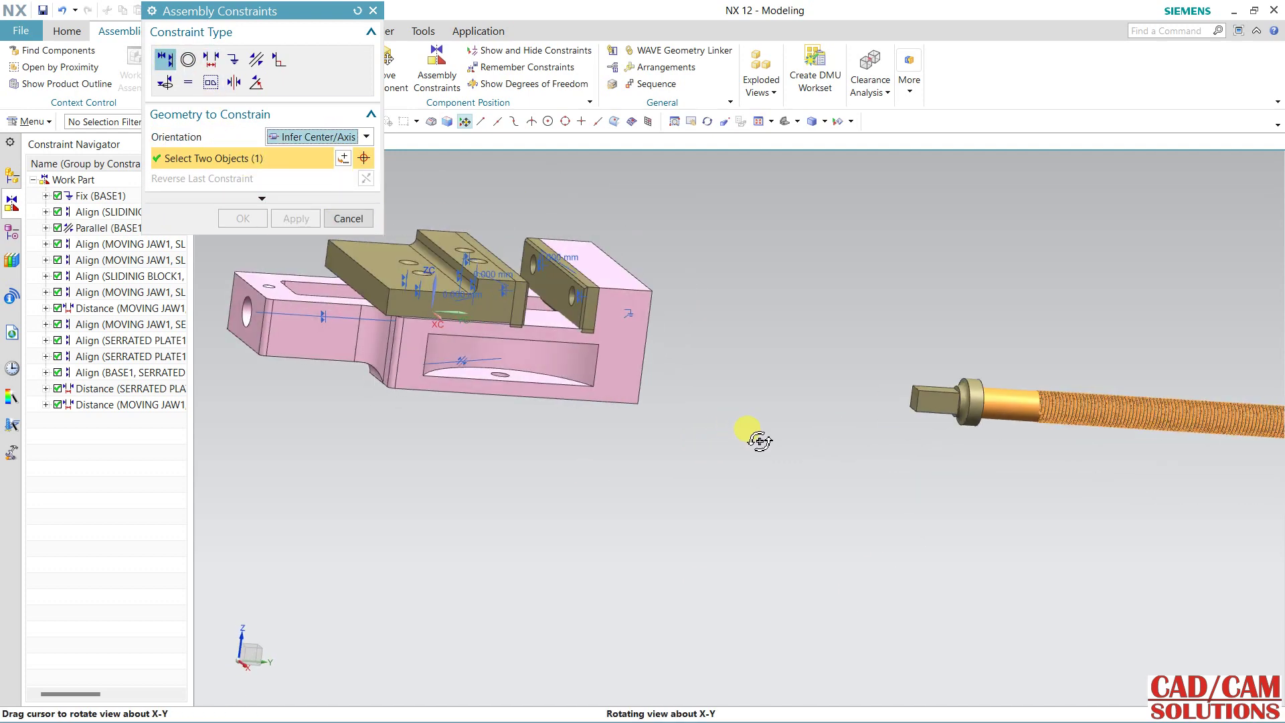
pyautogui.scroll(3, 330, 358)
pyautogui.scroll(3, 316, 310)
pyautogui.click(315, 310)
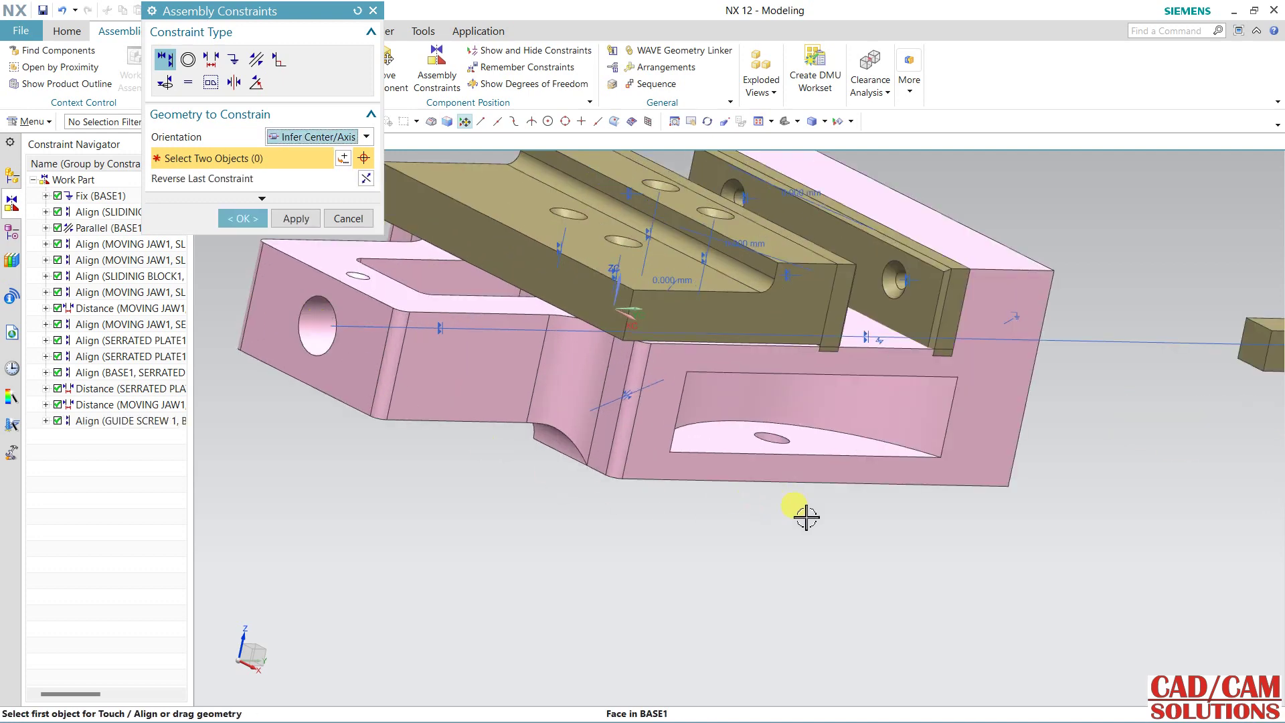
# - Add a Touch constraint between the narrow end face of BASE1 and the collar face of the guide screw
pyautogui.scroll(-3, 786, 513)
pyautogui.moveTo(906, 559); pyautogui.dragTo(868, 585, button='middle')
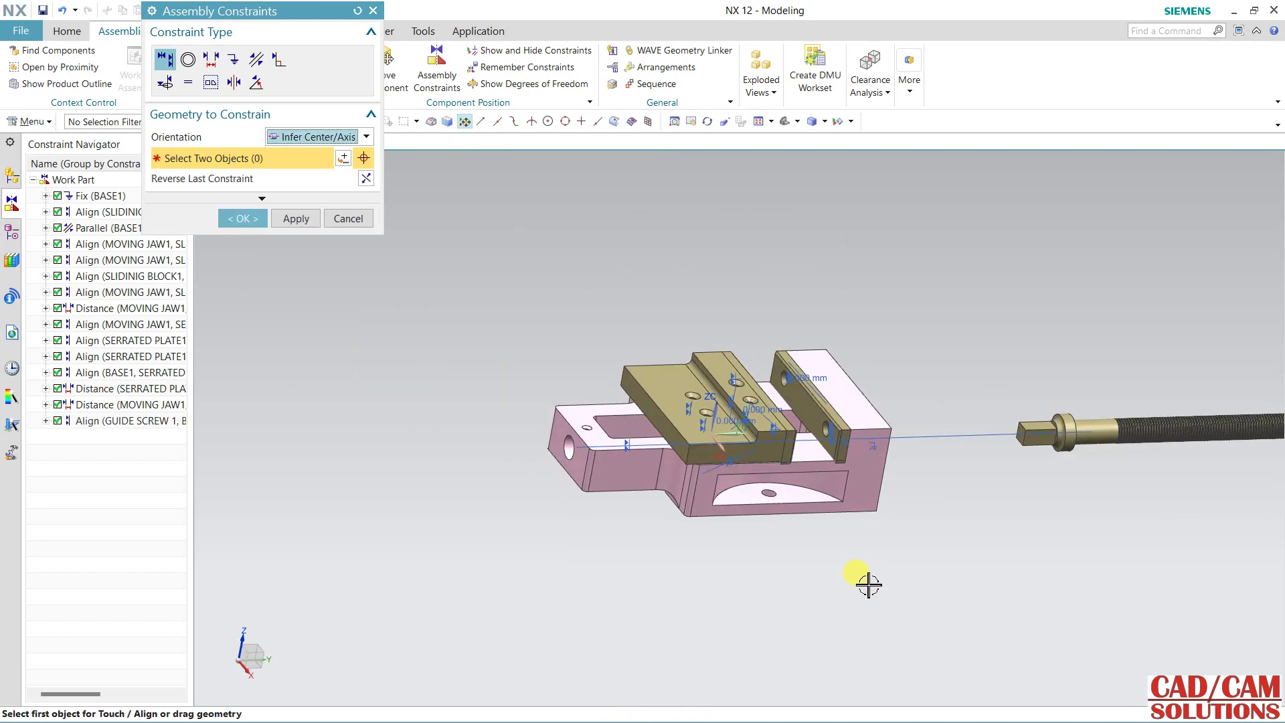
pyautogui.scroll(4, 562, 362)
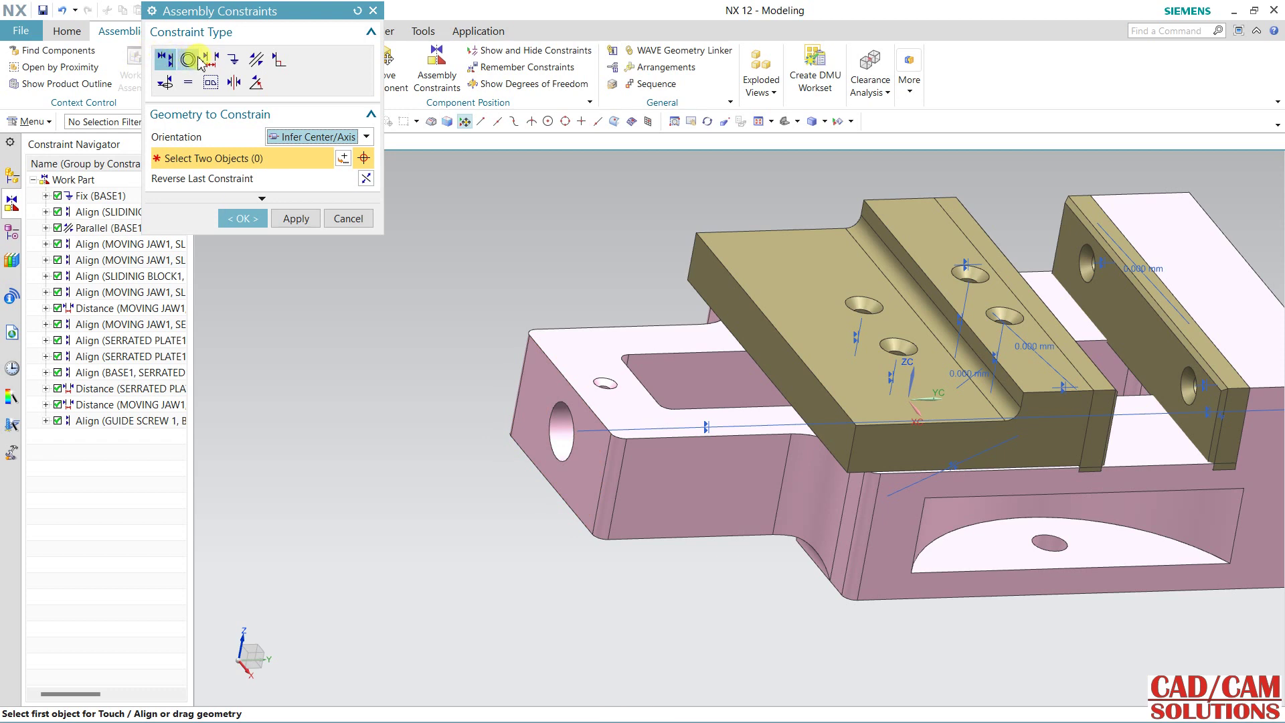
pyautogui.click(318, 136)
pyautogui.click(295, 168)
pyautogui.click(539, 375)
pyautogui.scroll(-6, 491, 433)
pyautogui.moveTo(866, 479); pyautogui.dragTo(995, 425, button='middle')
pyautogui.scroll(5, 1070, 401)
pyautogui.click(1077, 400)
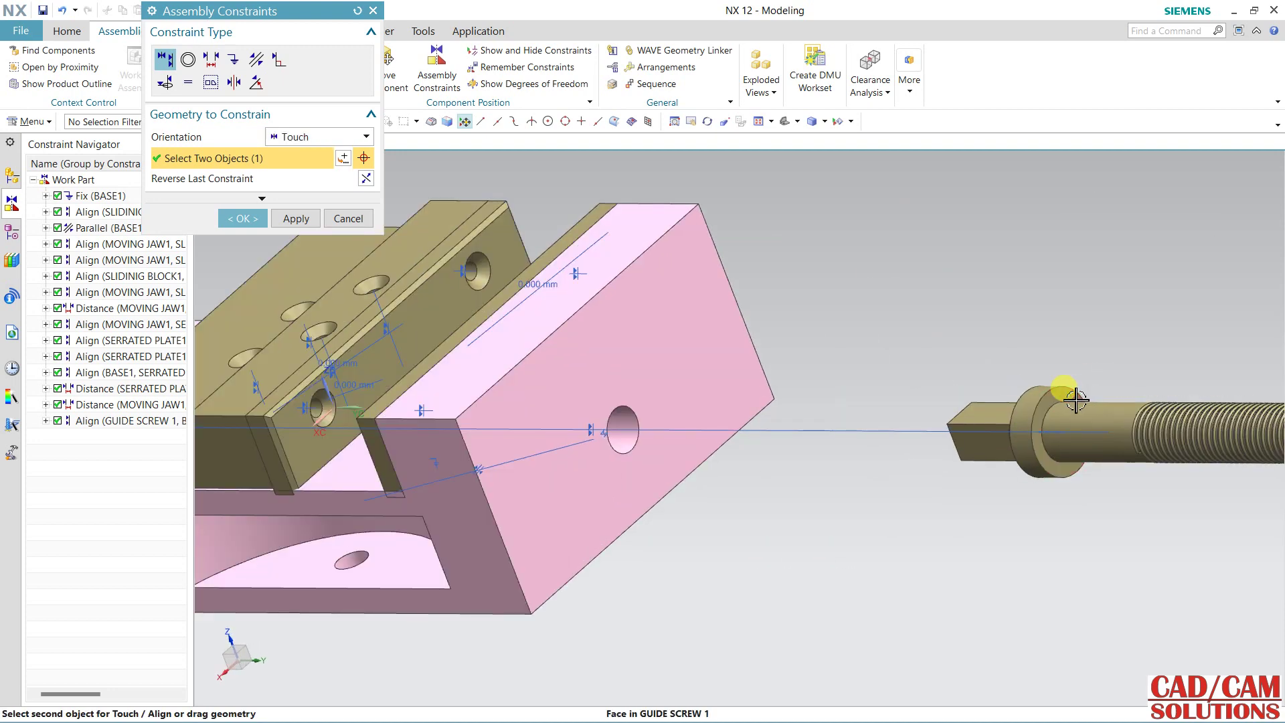
pyautogui.scroll(-5, 863, 409)
pyautogui.moveTo(642, 459); pyautogui.dragTo(678, 443, button='middle')
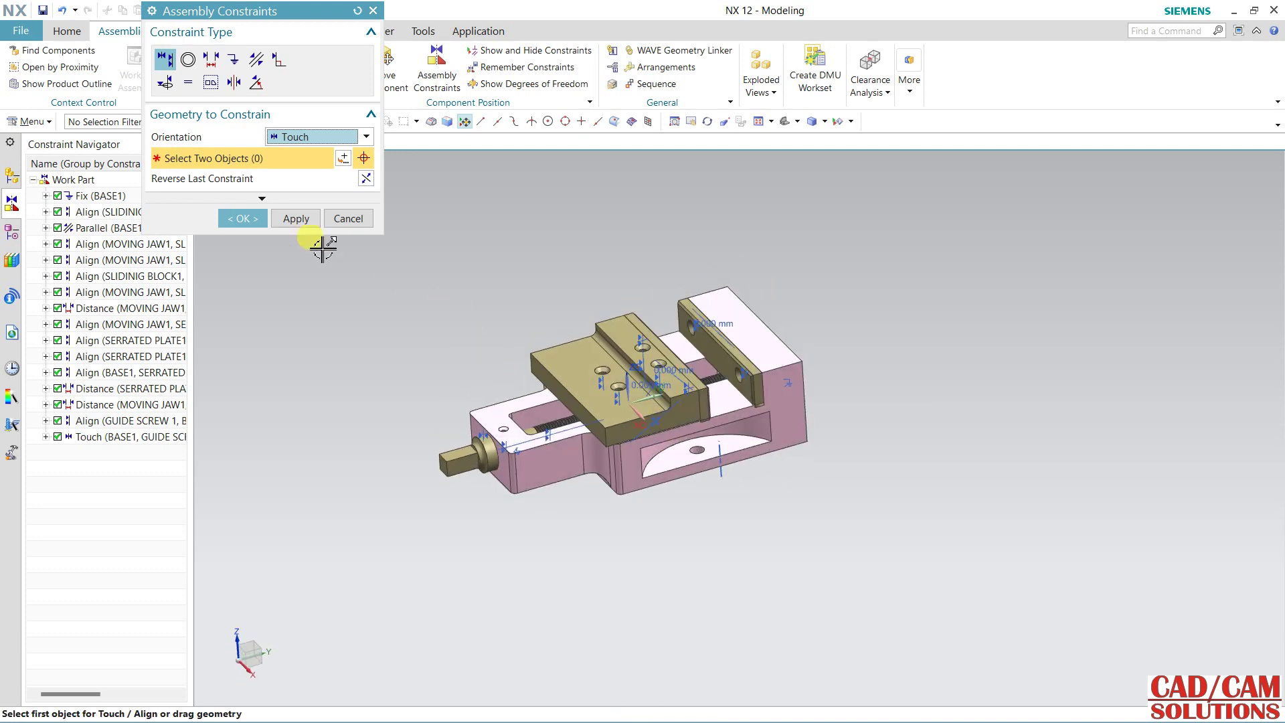
pyautogui.click(245, 217)
# - Open the fixed jaw's serrated plate in its own window and show the position sketch of its countersunk holes
pyautogui.moveTo(332, 384); pyautogui.dragTo(395, 388, button='middle')
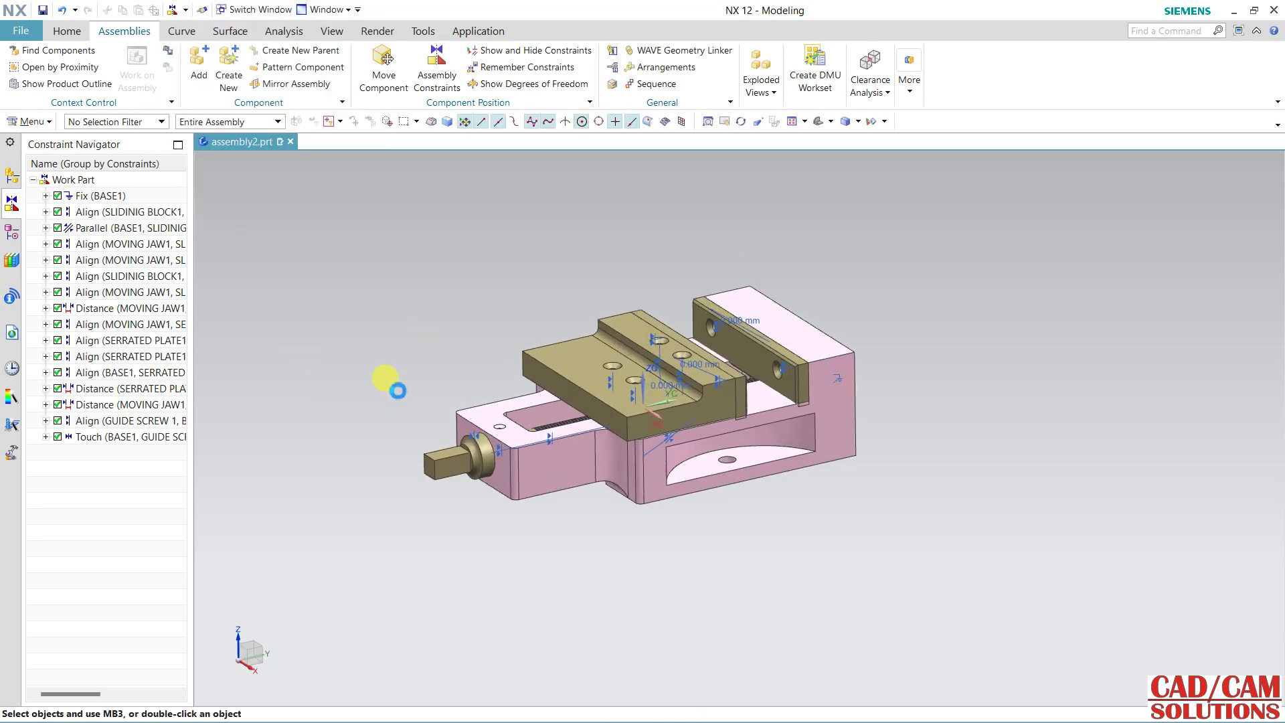
pyautogui.scroll(5, 419, 339)
pyautogui.moveTo(419, 339); pyautogui.dragTo(725, 335, button='middle')
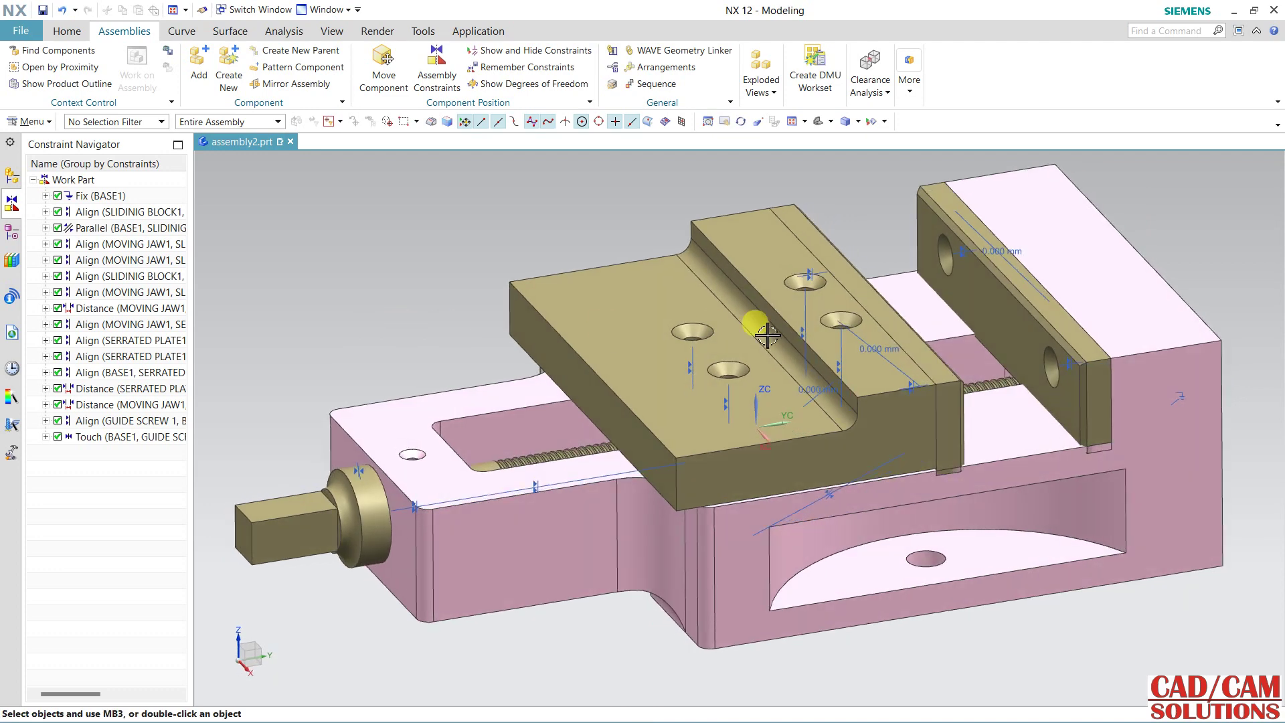
pyautogui.moveTo(946, 203); pyautogui.dragTo(886, 269, button='middle')
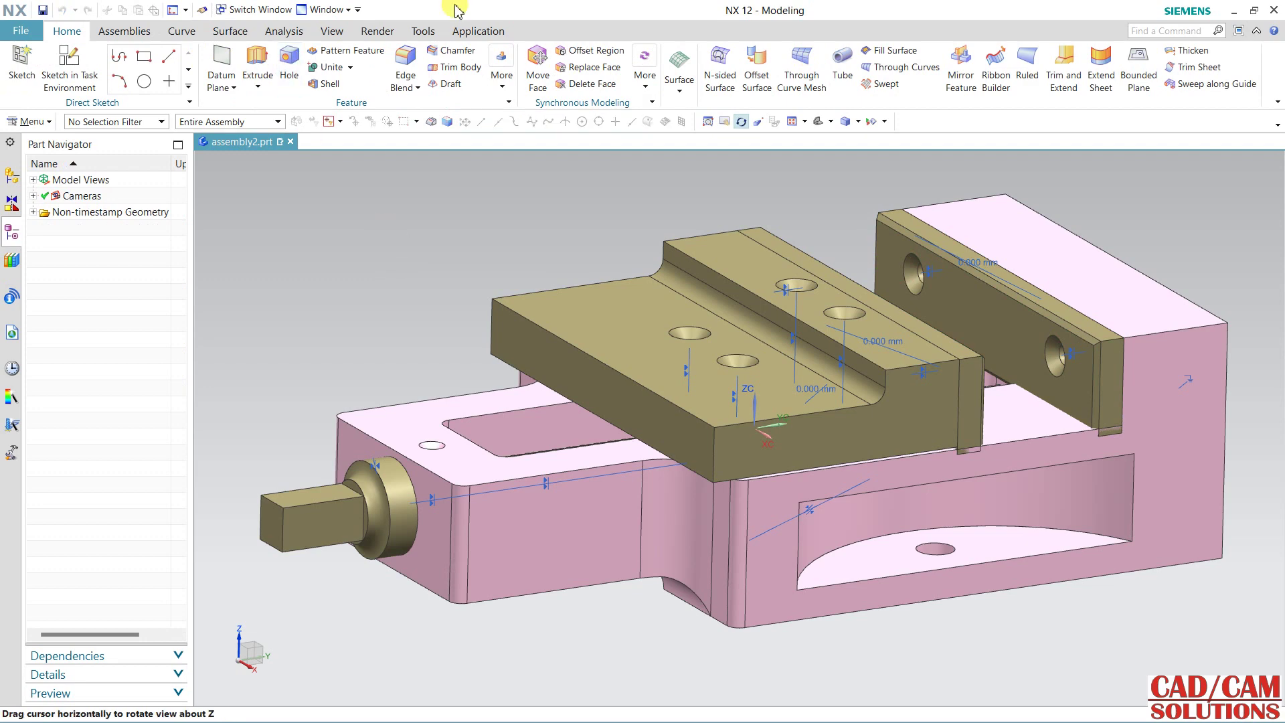
pyautogui.press('Escape')
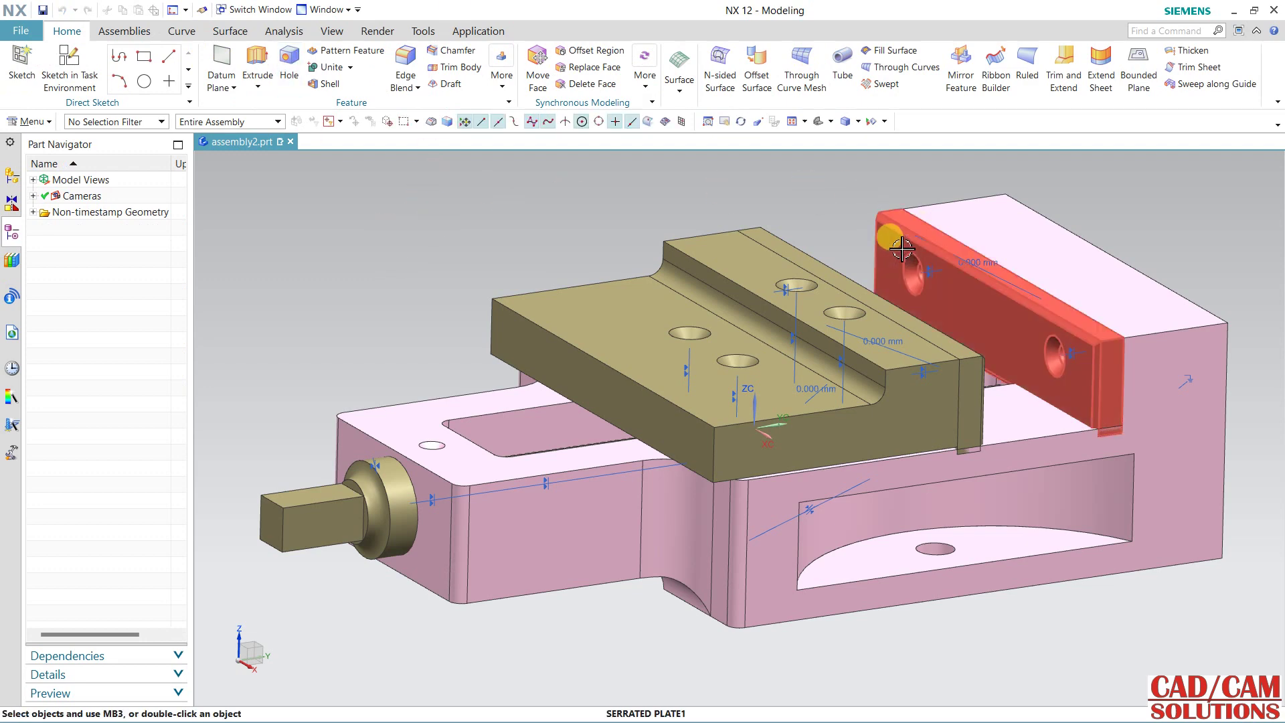
pyautogui.moveTo(846, 238); pyautogui.dragTo(906, 207, button='middle')
pyautogui.click(929, 230)
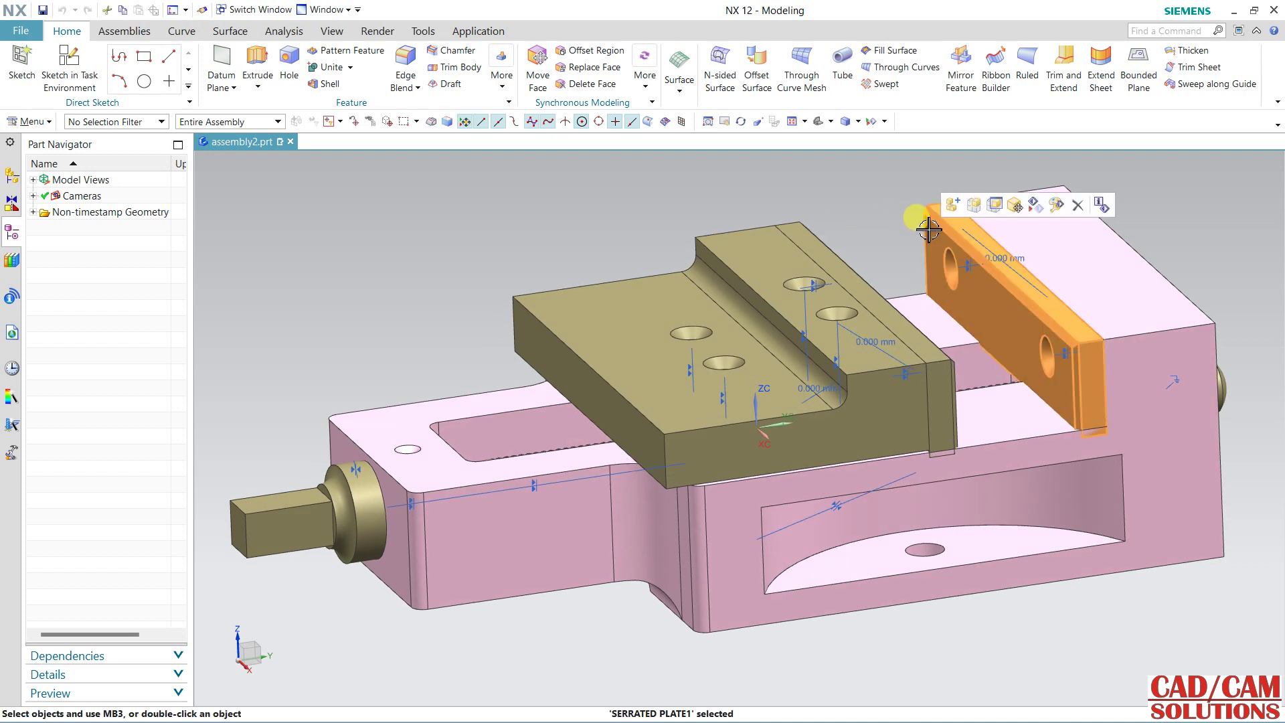
pyautogui.click(994, 206)
pyautogui.moveTo(683, 254); pyautogui.dragTo(587, 276, button='middle')
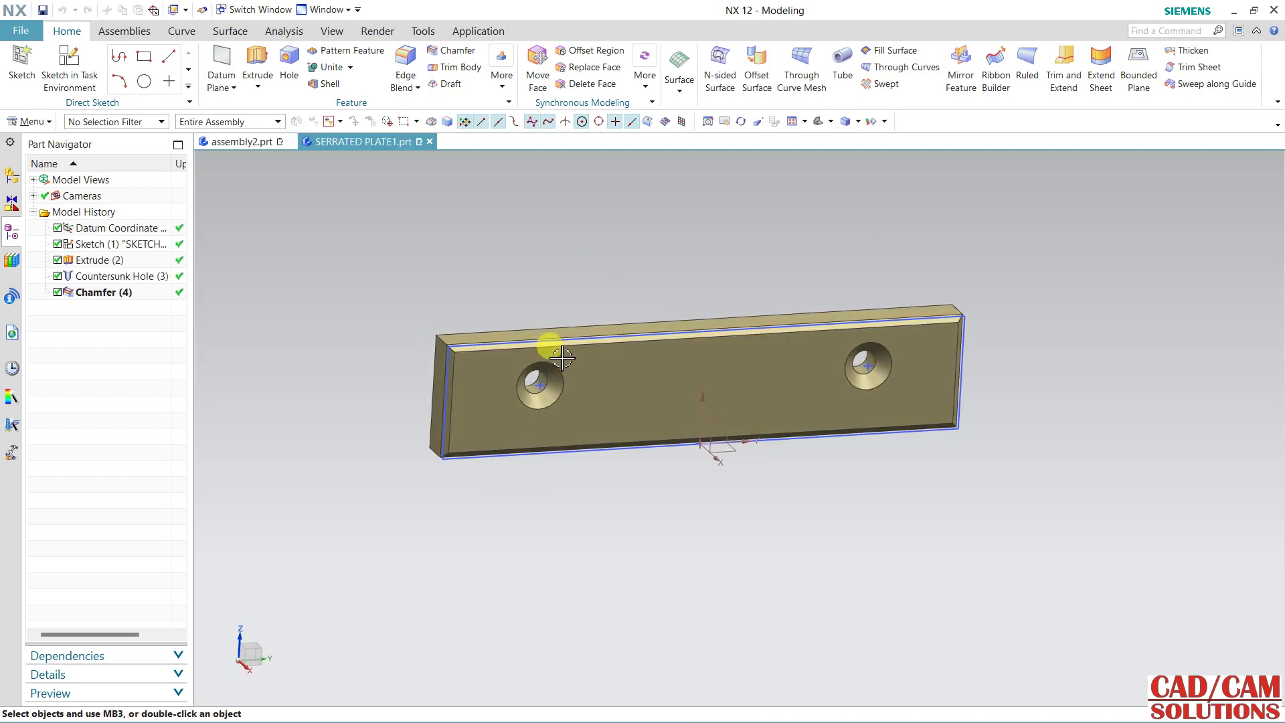
pyautogui.doubleClick(546, 389)
pyautogui.scroll(-2, 533, 440)
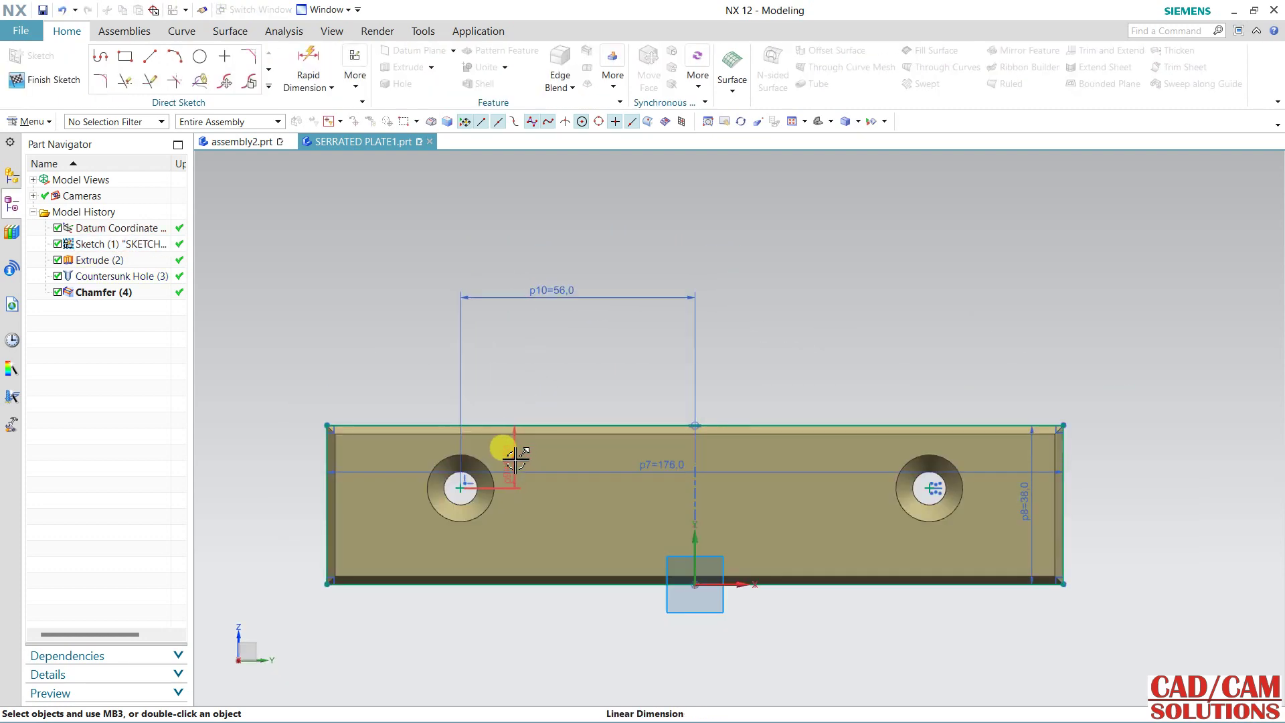
# - Switch to the Machine Vice.png drawing in Photos and examine the part dimensions and parts list
pyautogui.doubleClick(1153, 15)
pyautogui.click(424, 28)
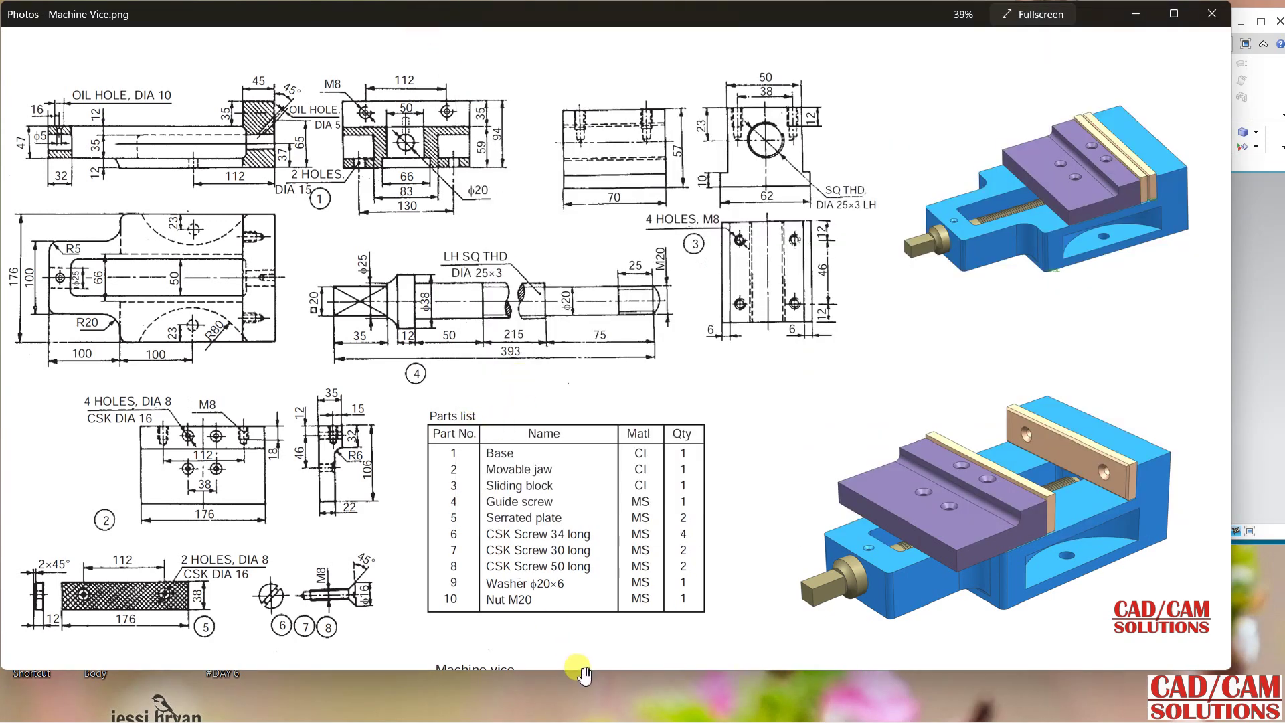
pyautogui.moveTo(582, 672); pyautogui.dragTo(586, 699)
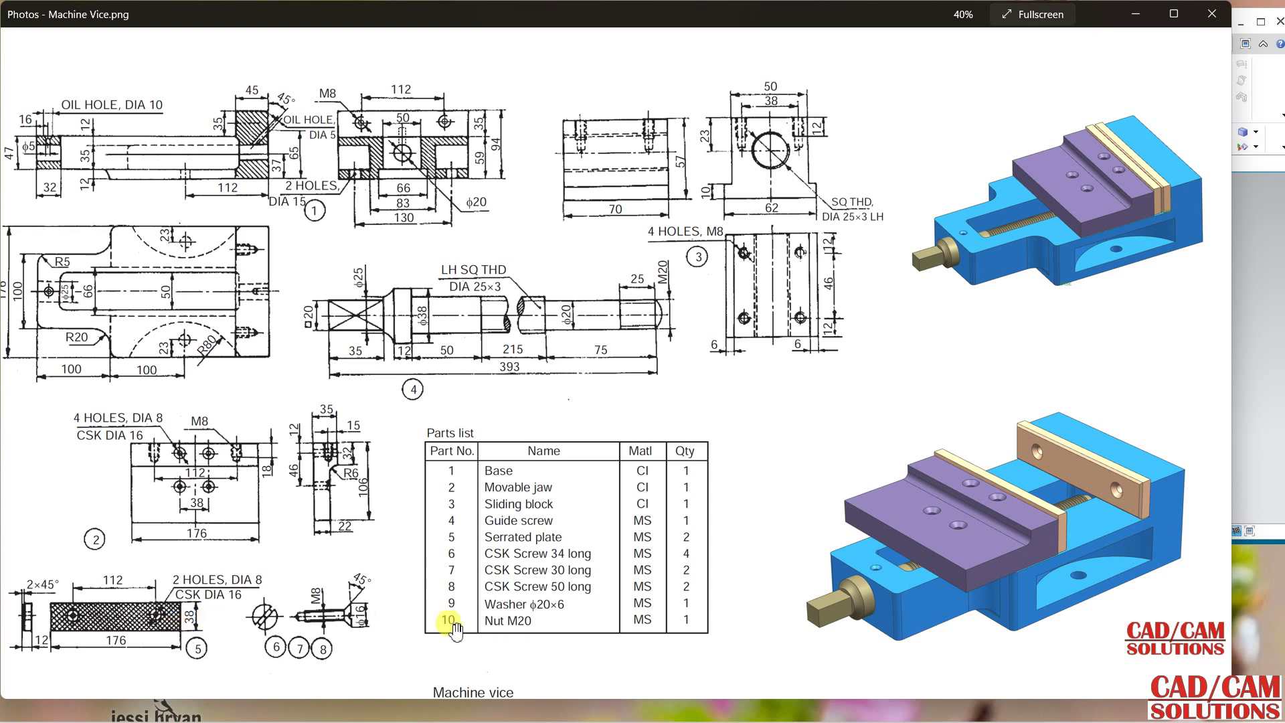
# - Return to NX, delete the 15 mm height dimension in the plate sketch, and align the left hole's point with the short edge's midpoint
pyautogui.click(1252, 296)
pyautogui.click(1260, 22)
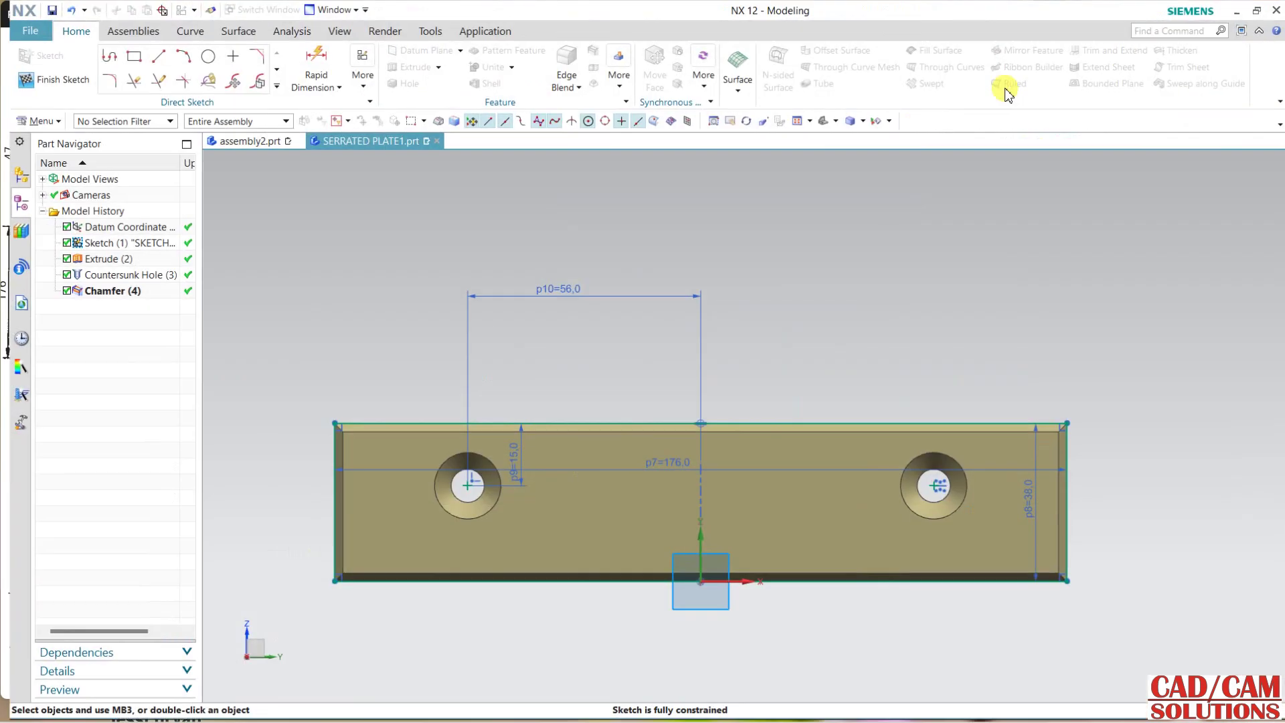
pyautogui.click(520, 461)
pyautogui.press('Delete')
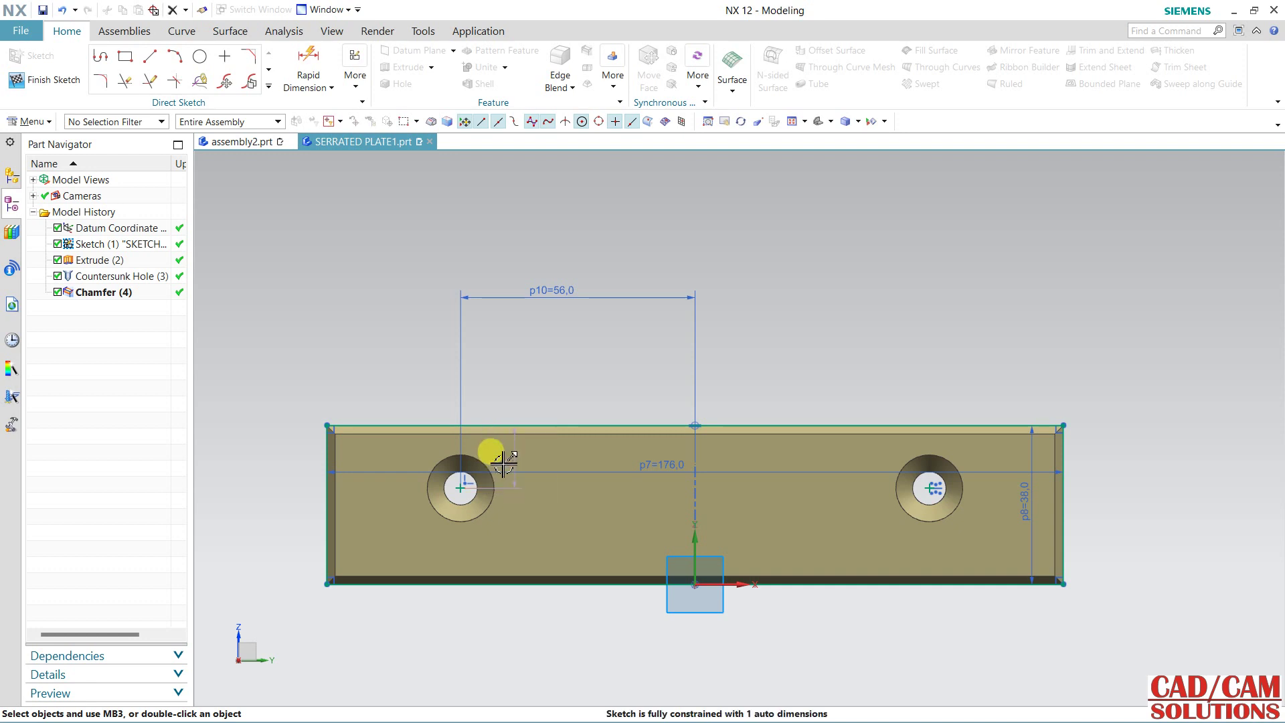
pyautogui.click(460, 487)
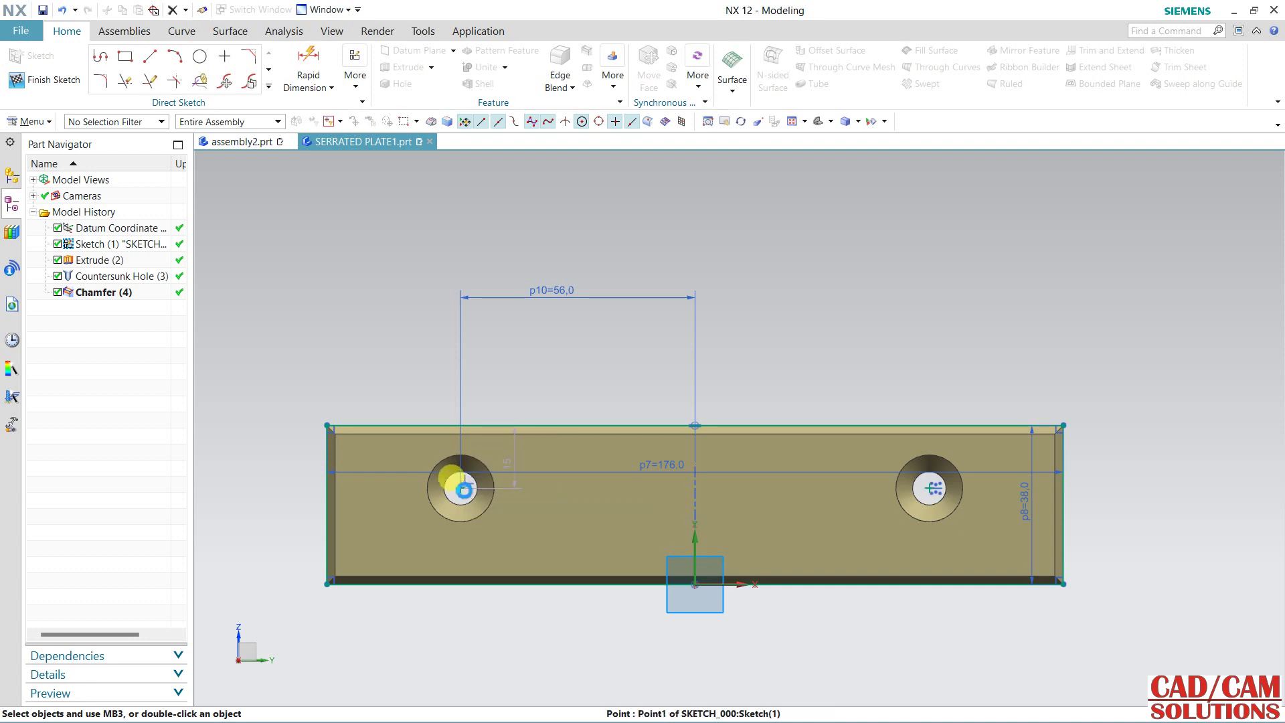
pyautogui.click(326, 513)
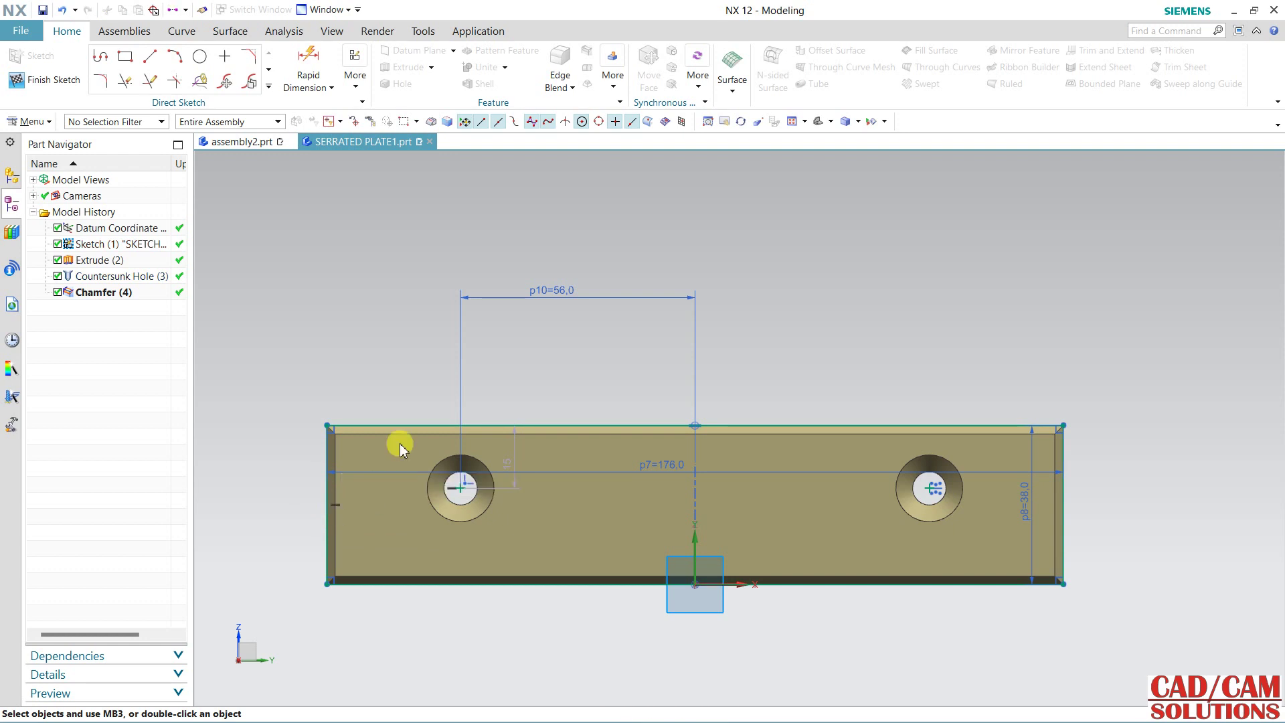
# - Finish the hole position sketch of the serrated plate and hide the sketch
pyautogui.click(26, 86)
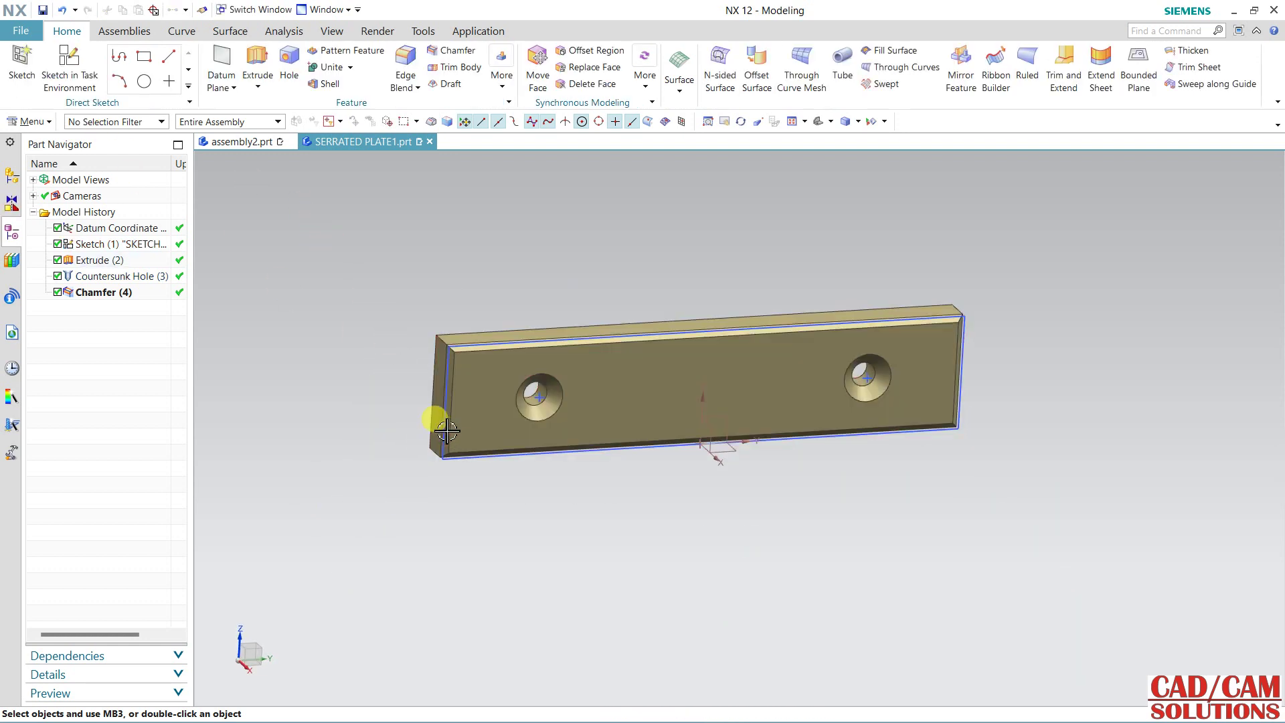
pyautogui.click(458, 428)
pyautogui.click(498, 453)
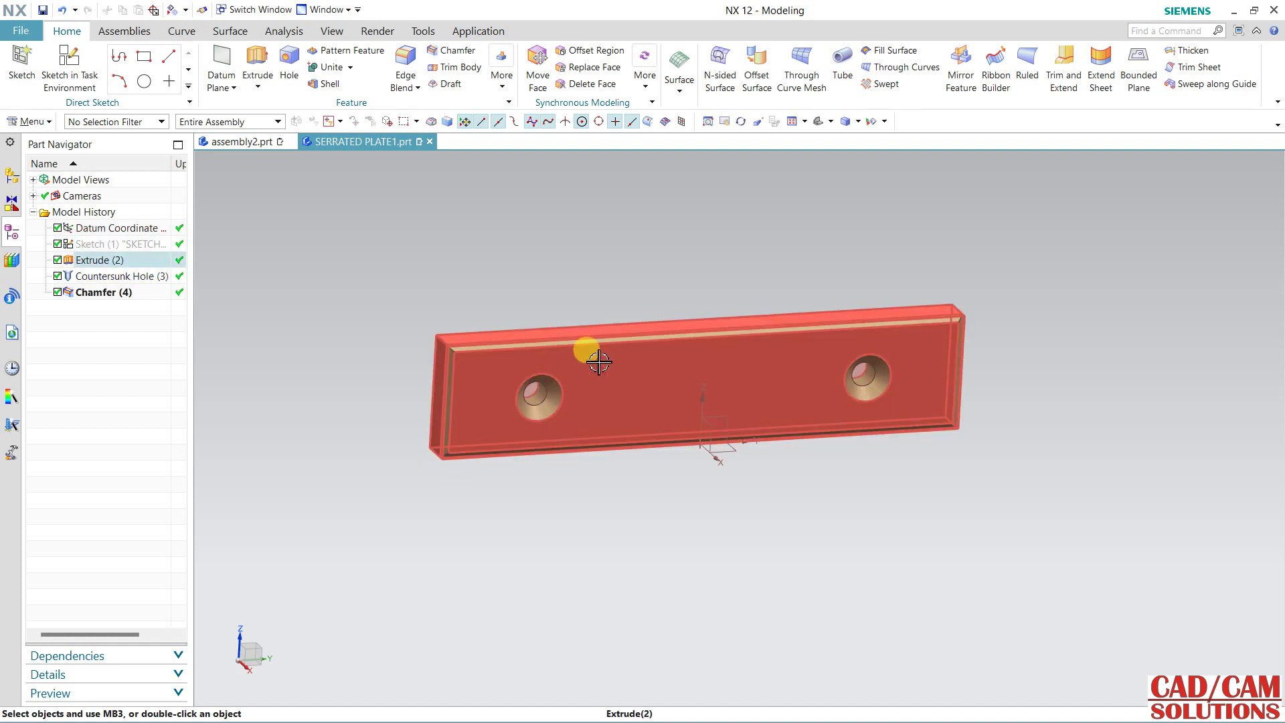
# - Change the serrated plate's object display color to Strong Stone (ID 205) and save the part
pyautogui.click(331, 31)
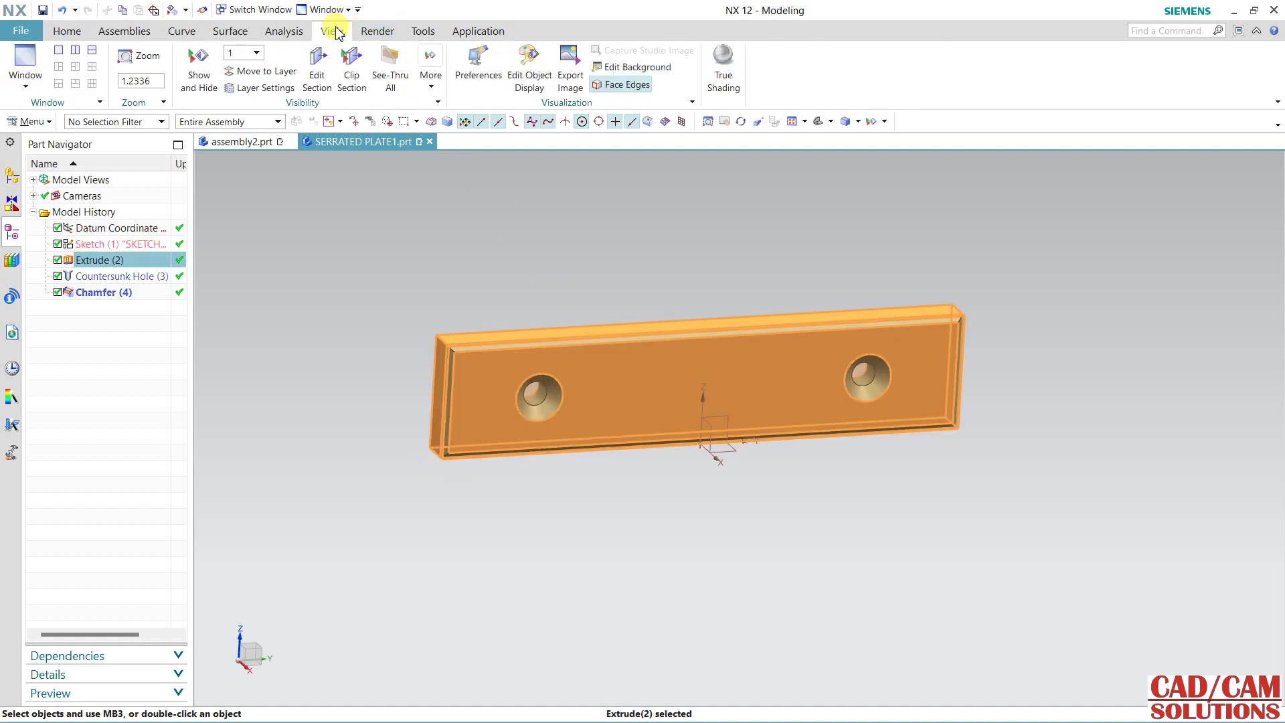
pyautogui.click(528, 80)
pyautogui.click(343, 102)
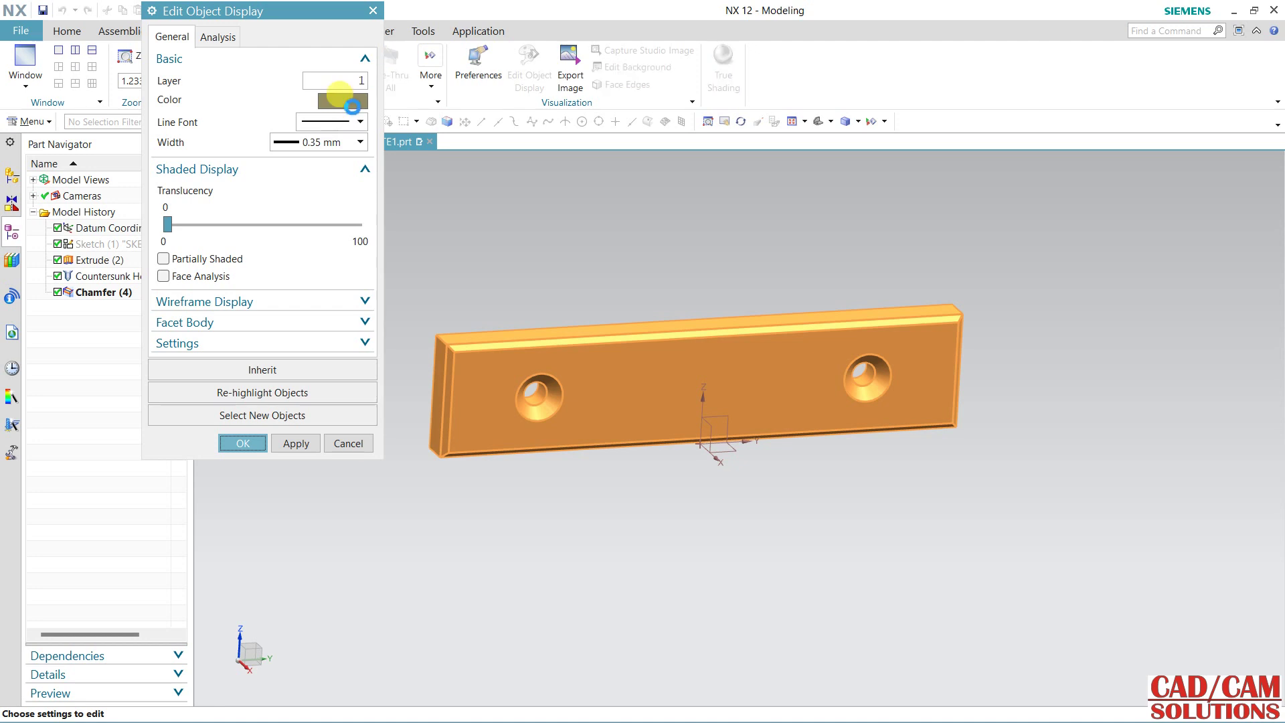
pyautogui.click(293, 76)
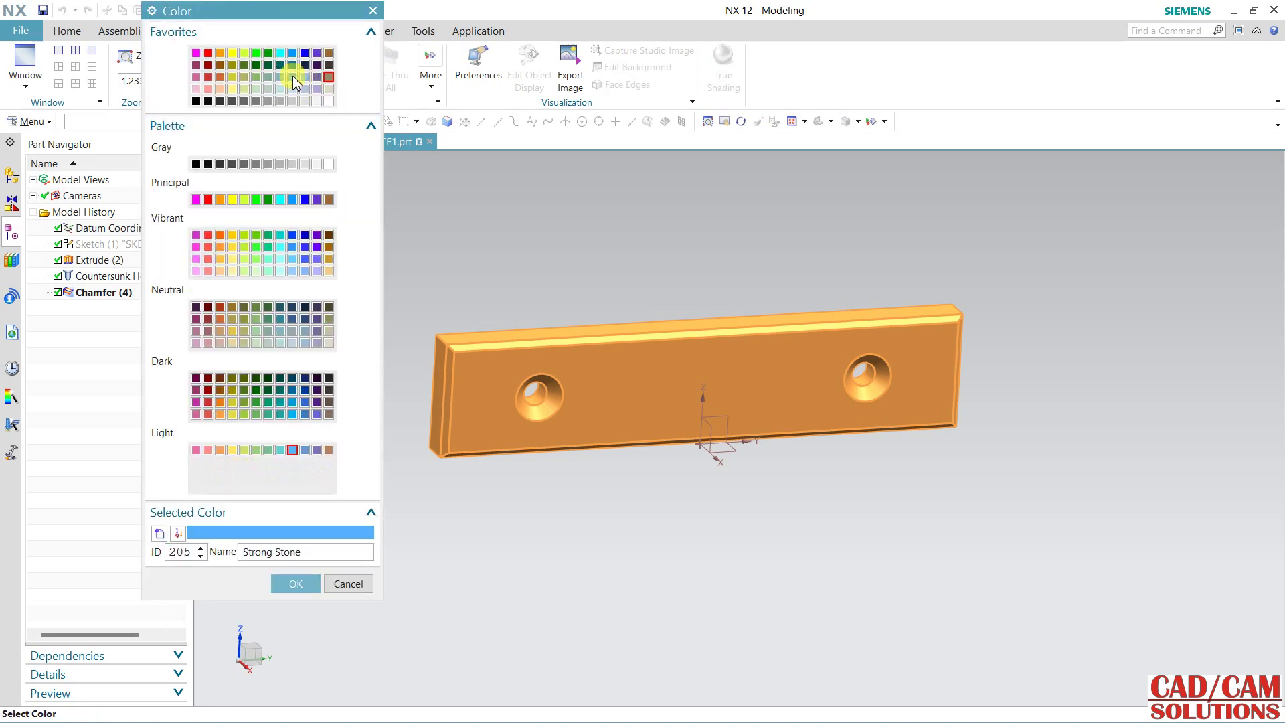
pyautogui.click(296, 585)
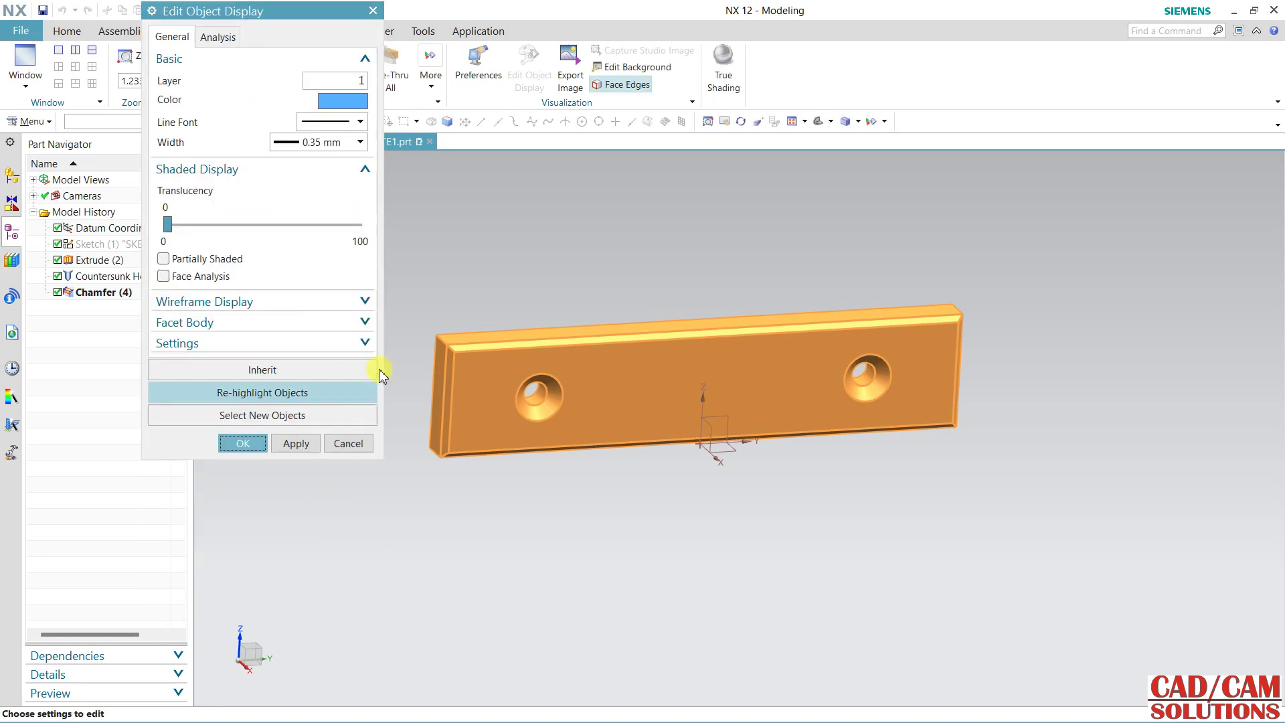
pyautogui.click(258, 442)
pyautogui.click(42, 15)
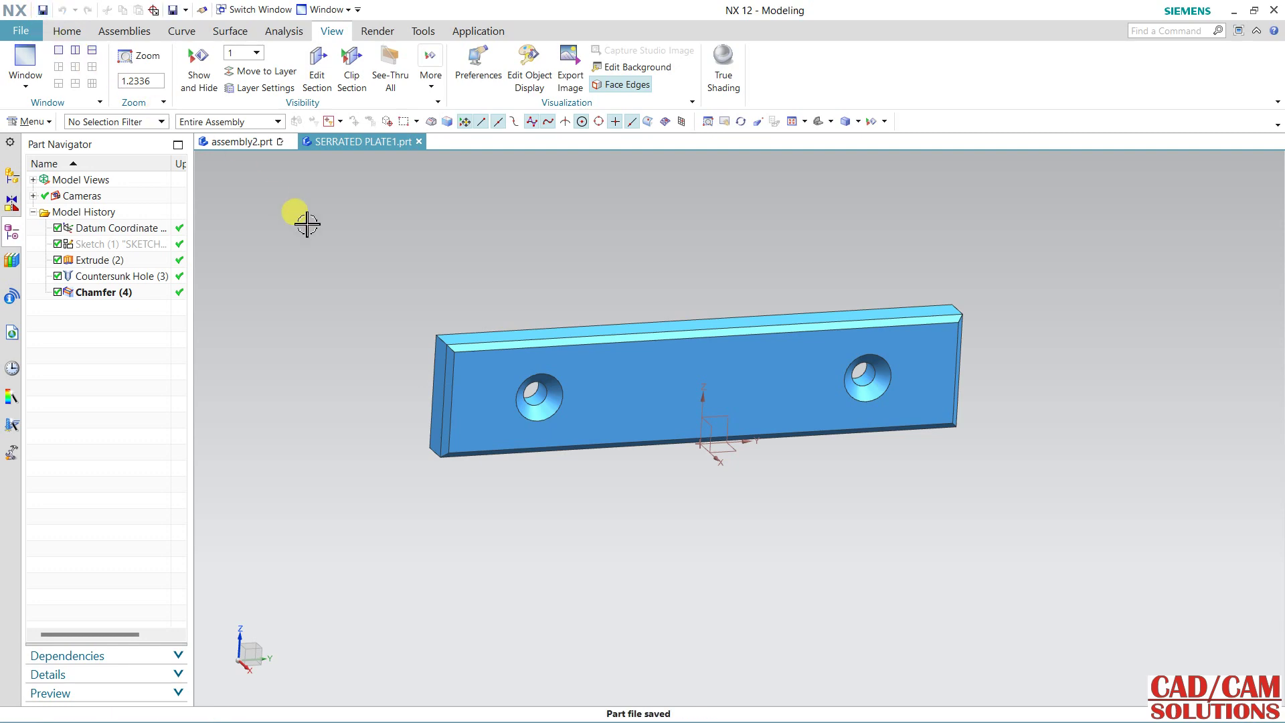
# - In assembly2, move MOVING JAW1 about 46 mm towards the fixed jaw, bringing the two serrated plates together
pyautogui.click(249, 143)
pyautogui.moveTo(566, 391); pyautogui.dragTo(566, 280, button='middle')
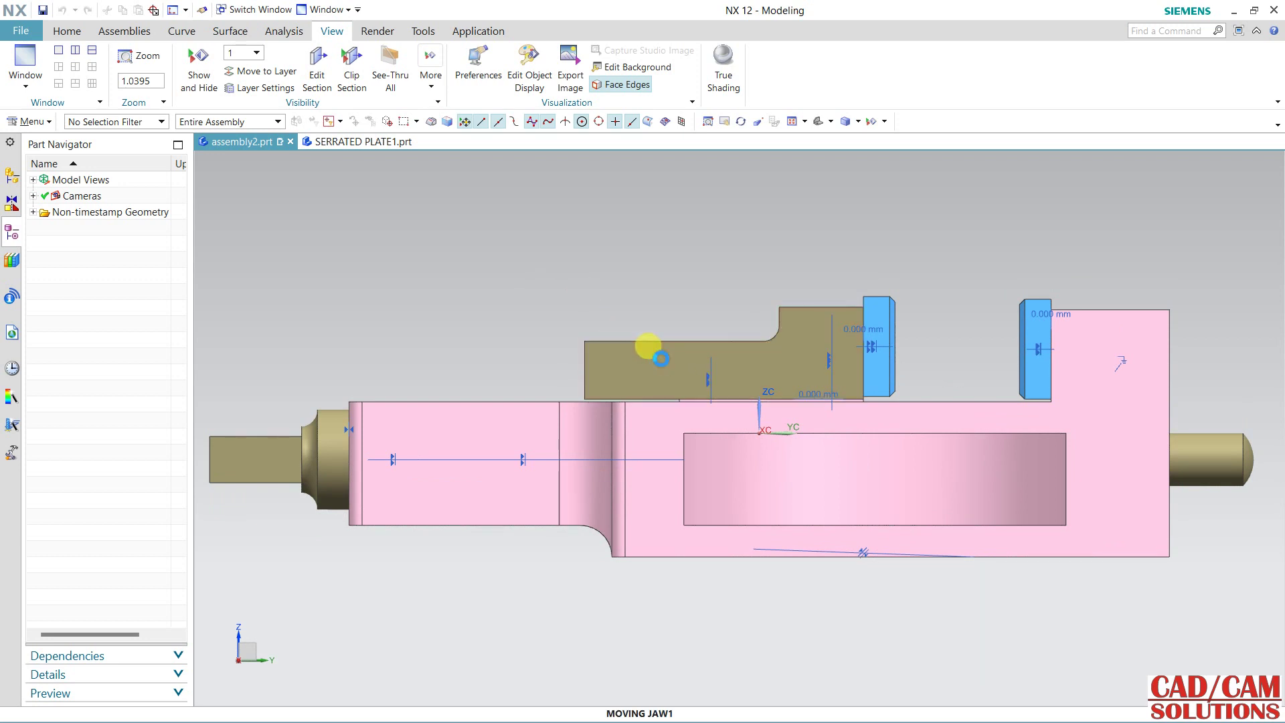
pyautogui.click(656, 353)
pyautogui.click(125, 31)
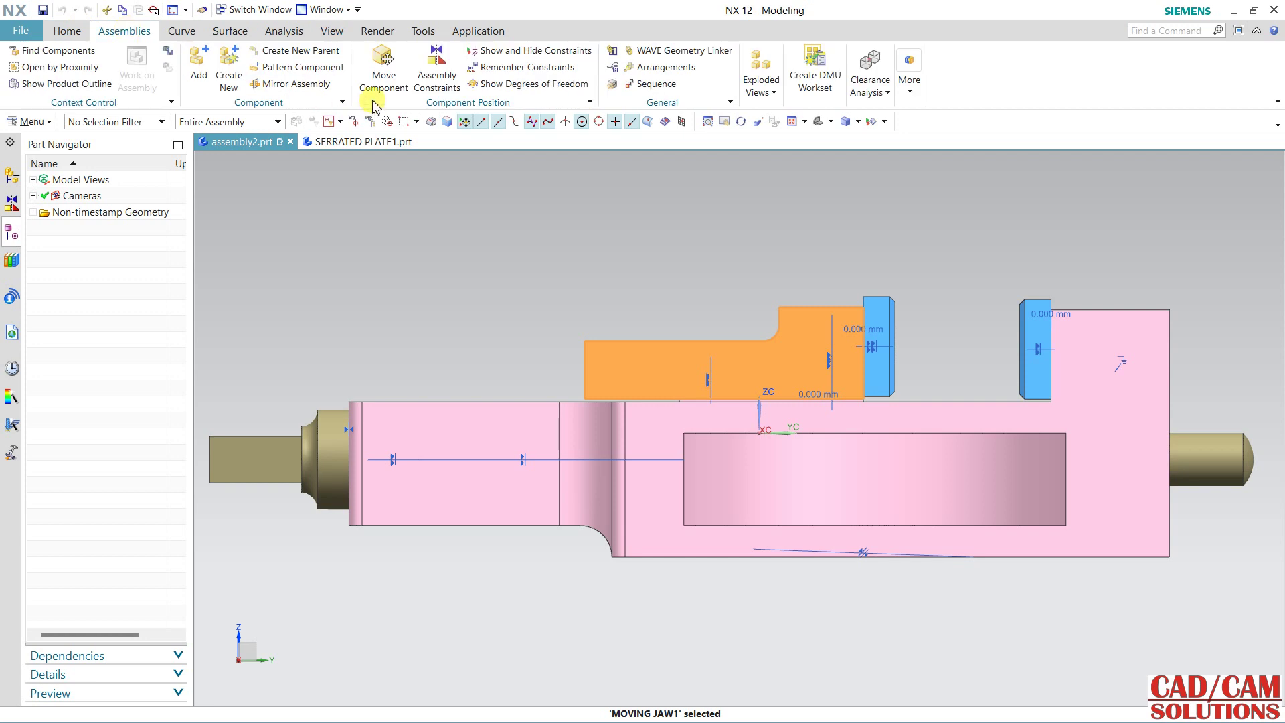
pyautogui.click(383, 63)
pyautogui.click(733, 360)
pyautogui.moveTo(804, 351); pyautogui.dragTo(914, 355)
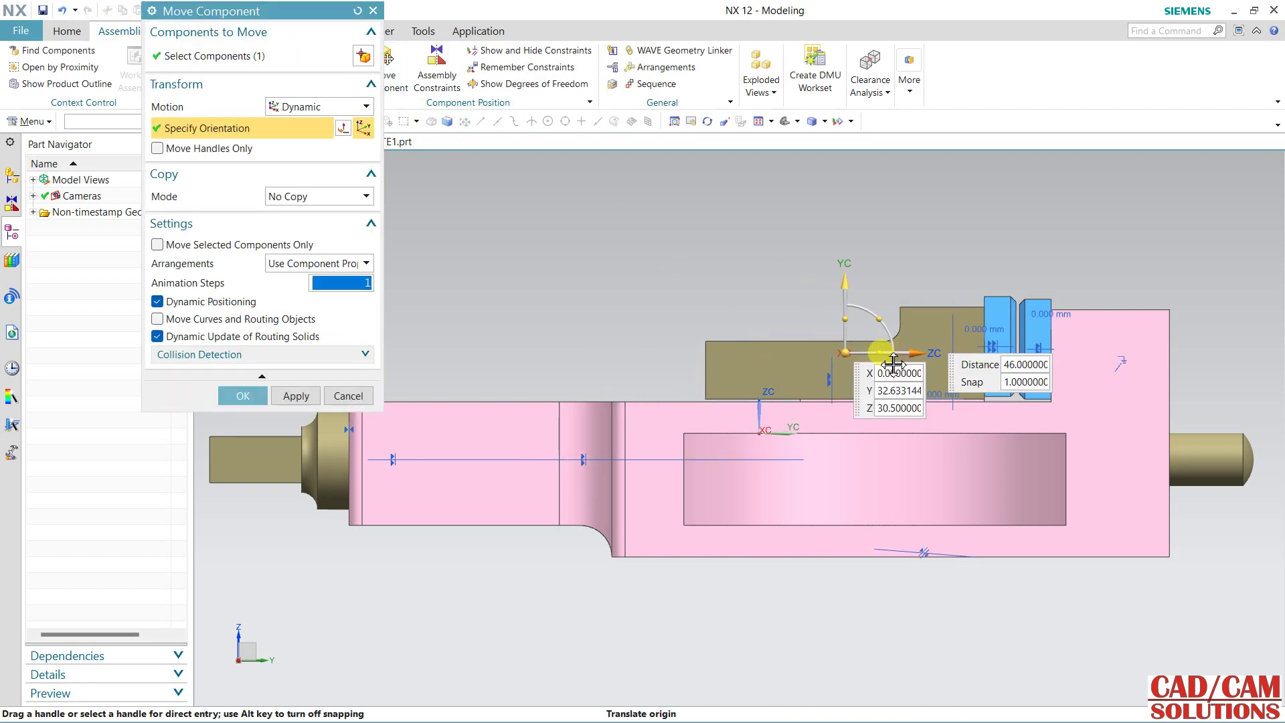
pyautogui.moveTo(612, 388); pyautogui.dragTo(596, 400, button='middle')
pyautogui.moveTo(589, 402)
pyautogui.mouseDown(button='middle')
pyautogui.moveTo(614, 375)
pyautogui.moveTo(622, 385)
pyautogui.moveTo(597, 403)
pyautogui.moveTo(545, 410)
pyautogui.moveTo(596, 382)
pyautogui.moveTo(589, 400)
pyautogui.mouseUp(button='middle')
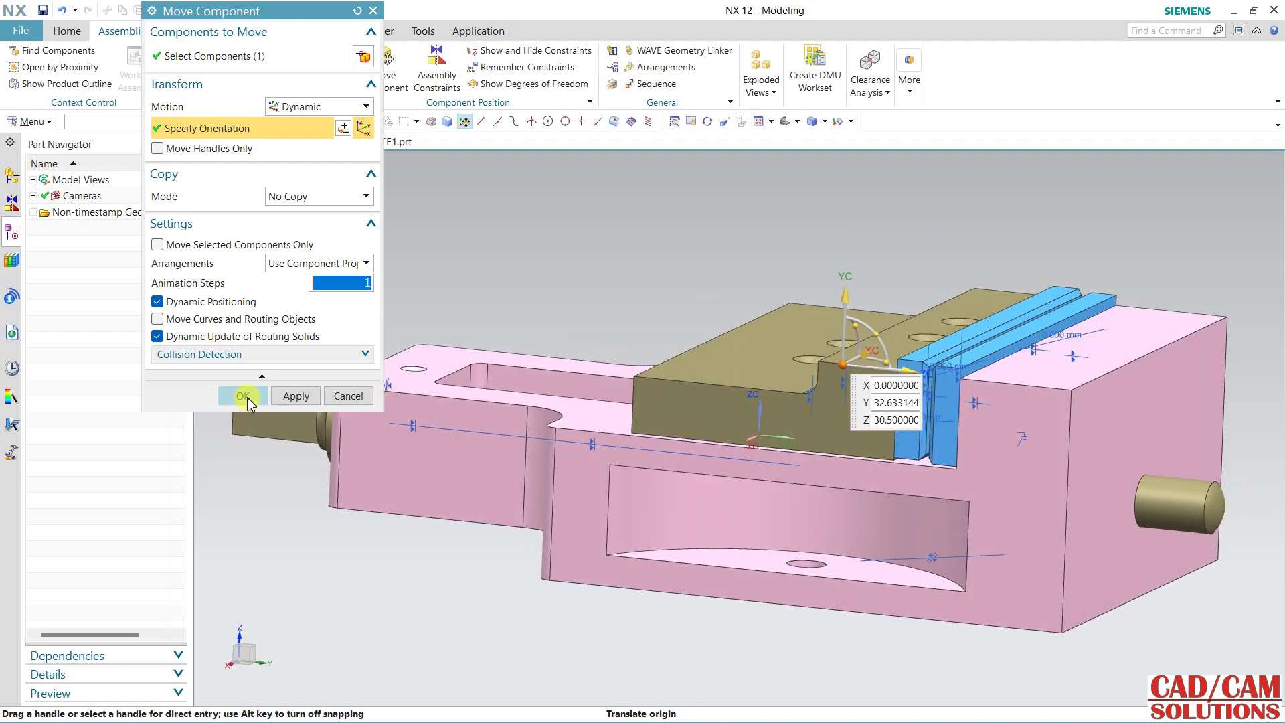
pyautogui.click(242, 395)
# - Turn off the display of the assembly constraints in the graphics window
pyautogui.moveTo(519, 278)
pyautogui.mouseDown(button='middle')
pyautogui.moveTo(545, 263)
pyautogui.moveTo(574, 301)
pyautogui.moveTo(520, 261)
pyautogui.mouseUp(button='middle')
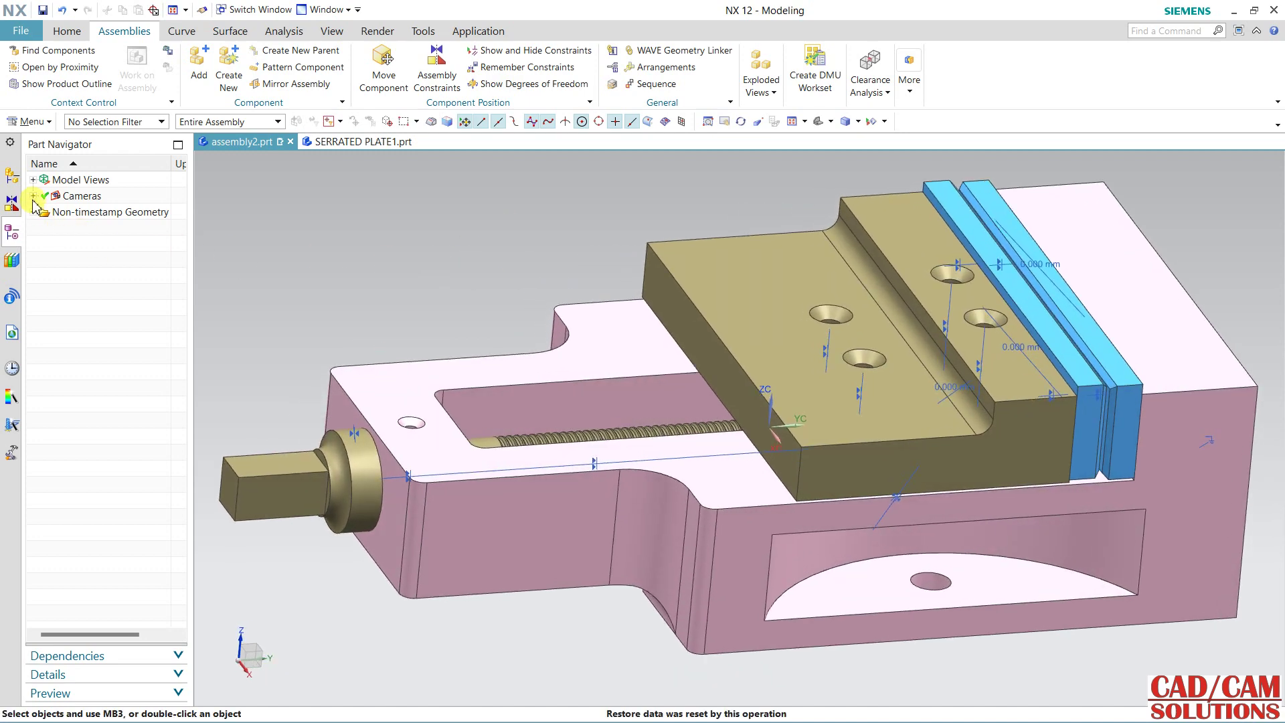
pyautogui.click(13, 204)
pyautogui.rightClick(90, 215)
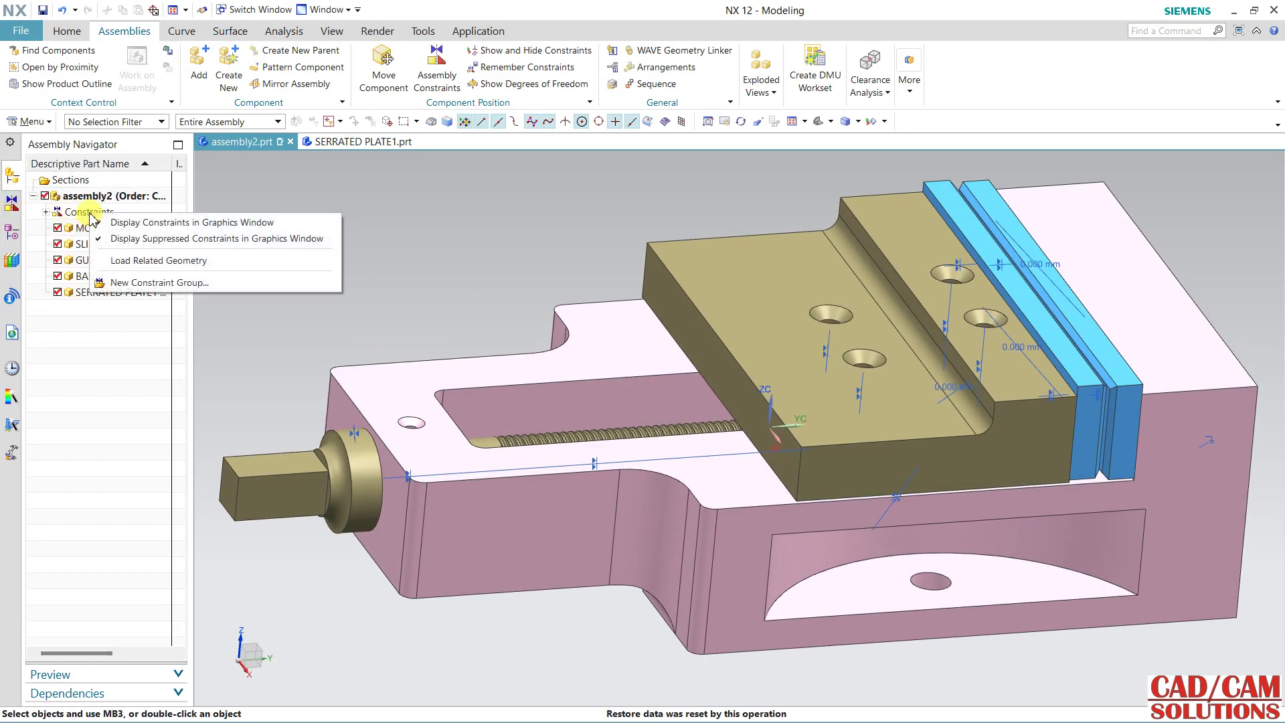
pyautogui.click(149, 224)
pyautogui.moveTo(354, 229); pyautogui.dragTo(395, 277, button='middle')
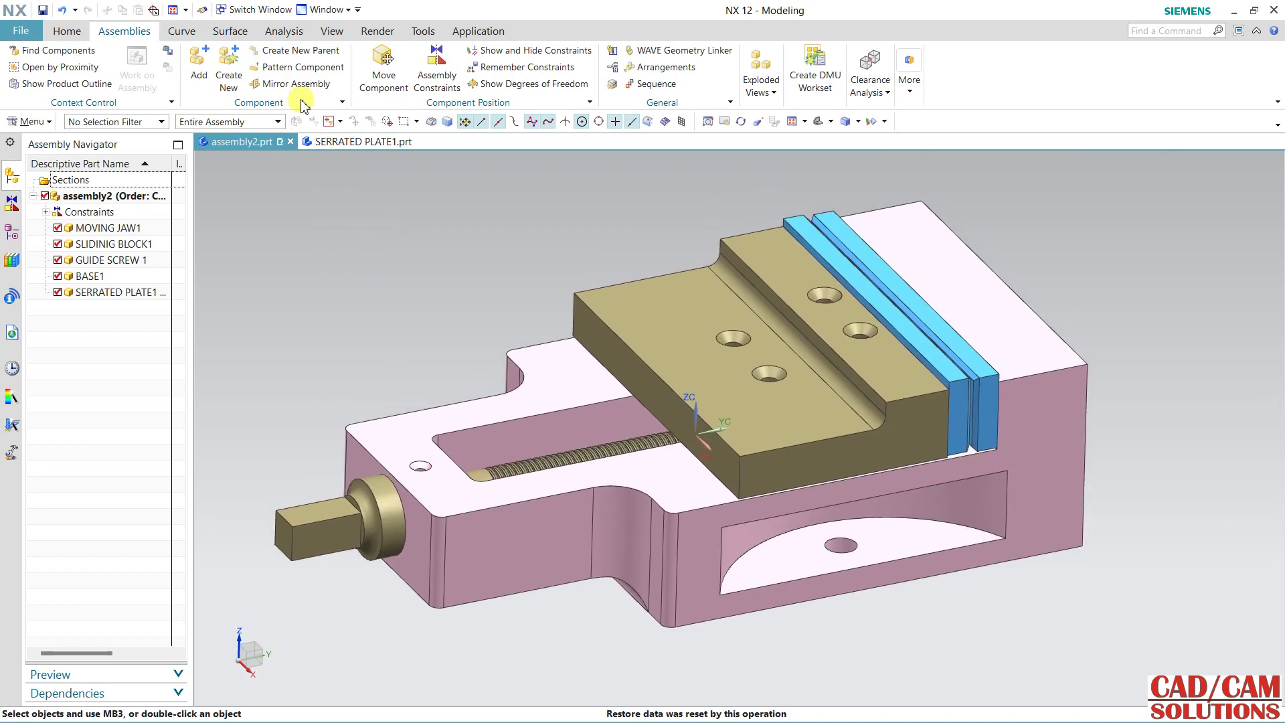
# - Turn on True Shading for the vice assembly and choose a global material
pyautogui.click(337, 32)
pyautogui.click(722, 74)
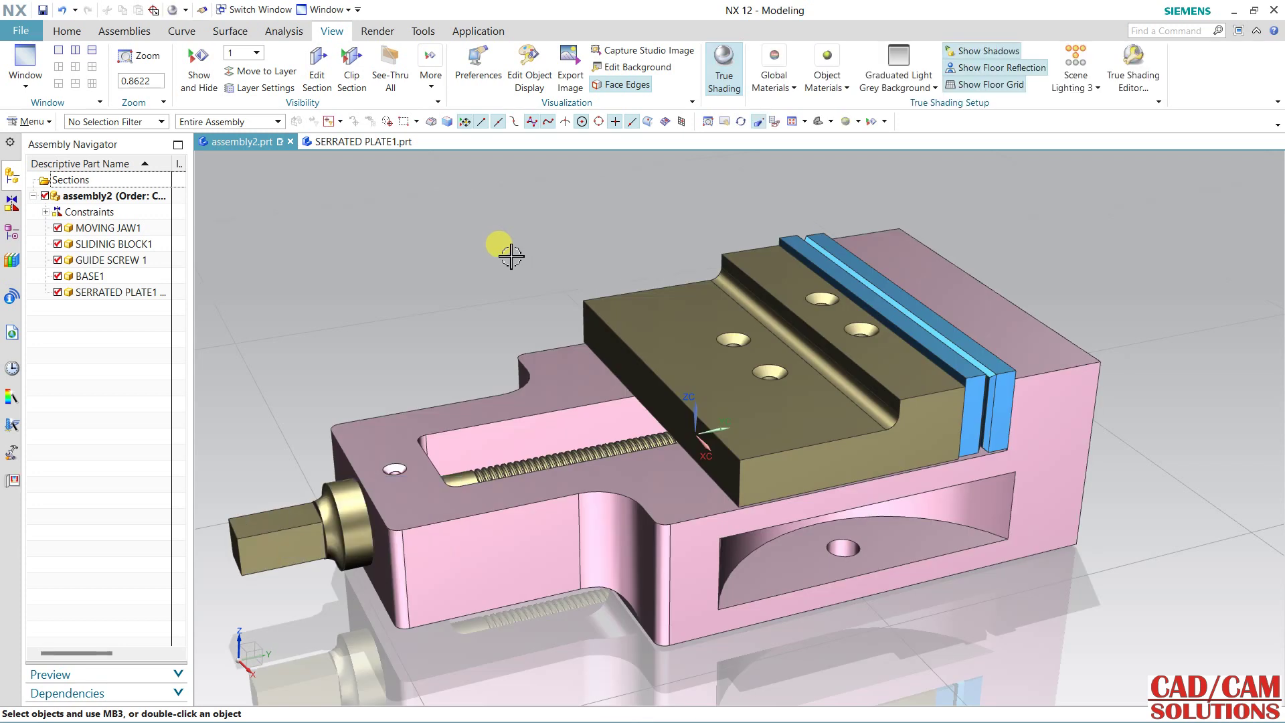
pyautogui.click(769, 83)
pyautogui.click(861, 109)
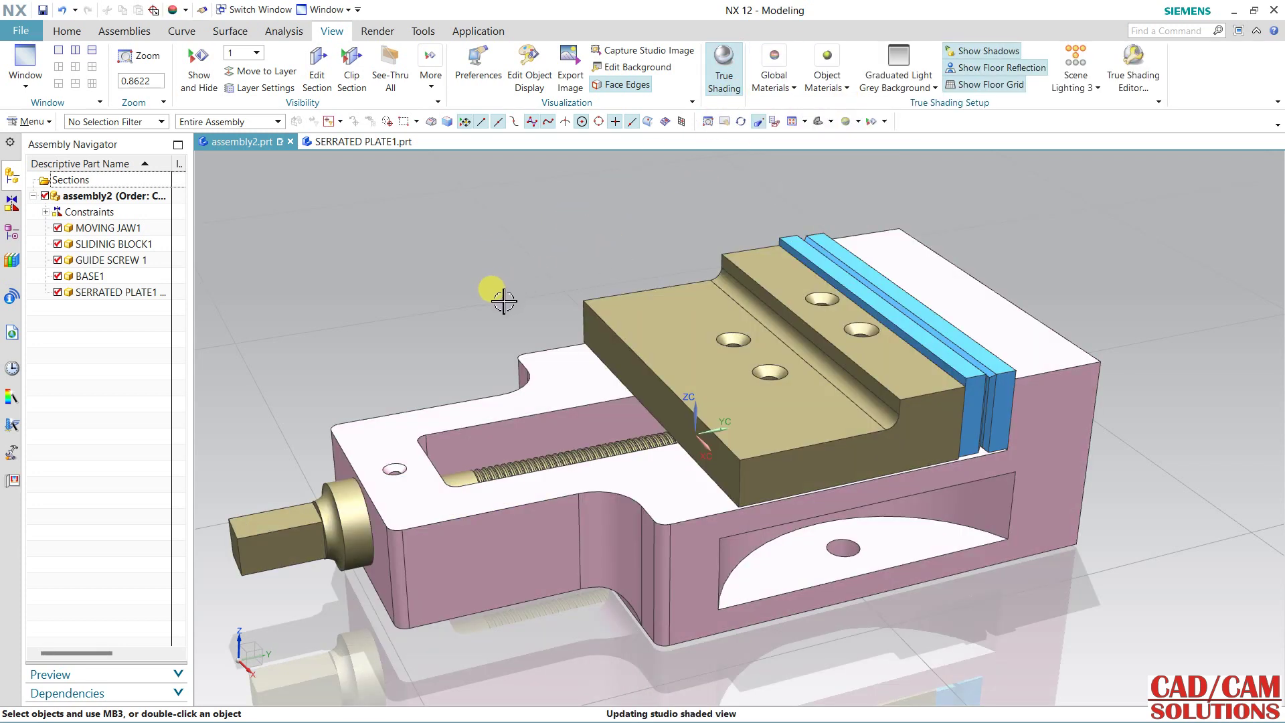